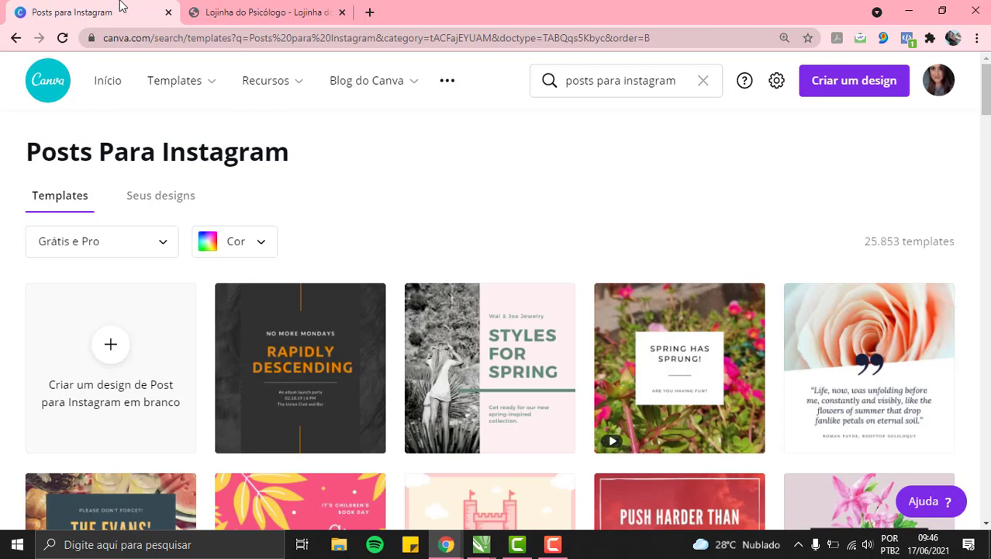
# Step: Create a new blank Instagram post design
pyautogui.click(845, 89)
pyautogui.scroll(-1, 722, 342)
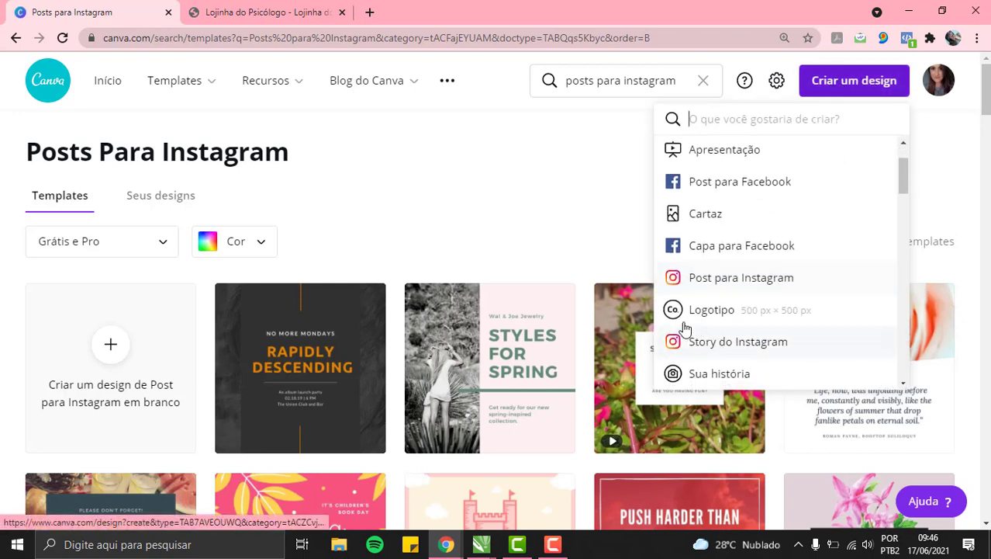
pyautogui.click(726, 279)
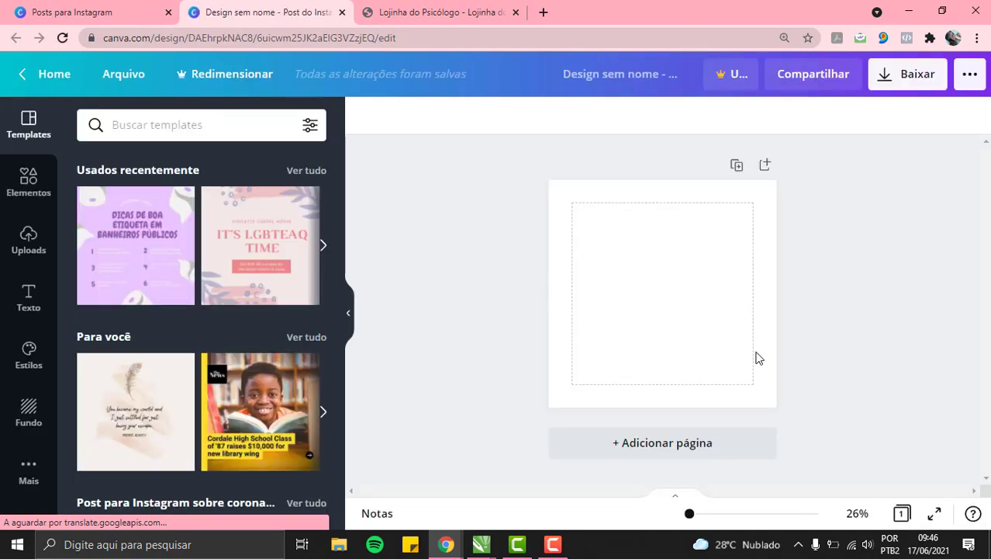
pyautogui.moveTo(690, 515); pyautogui.dragTo(692, 513)
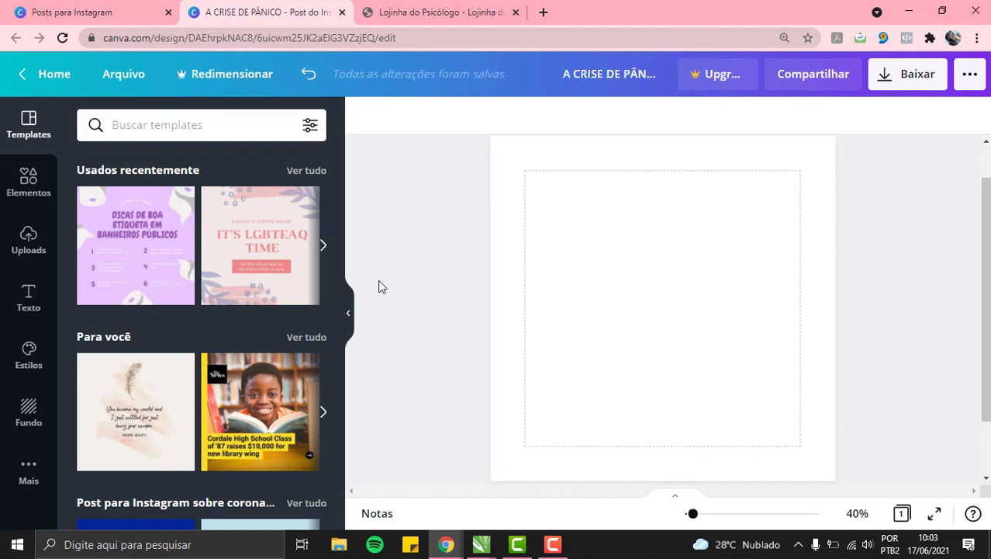
# Step: Upload the image "Tremores Mulher" from the PNG folder inside Pac-vetores-lojinha-do-psi
pyautogui.click(24, 243)
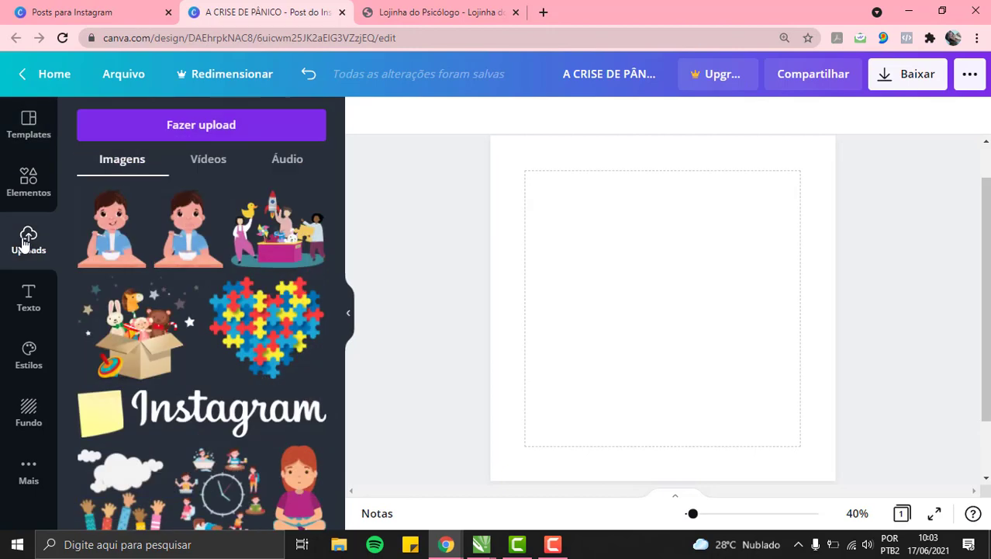
pyautogui.click(177, 128)
pyautogui.click(96, 221)
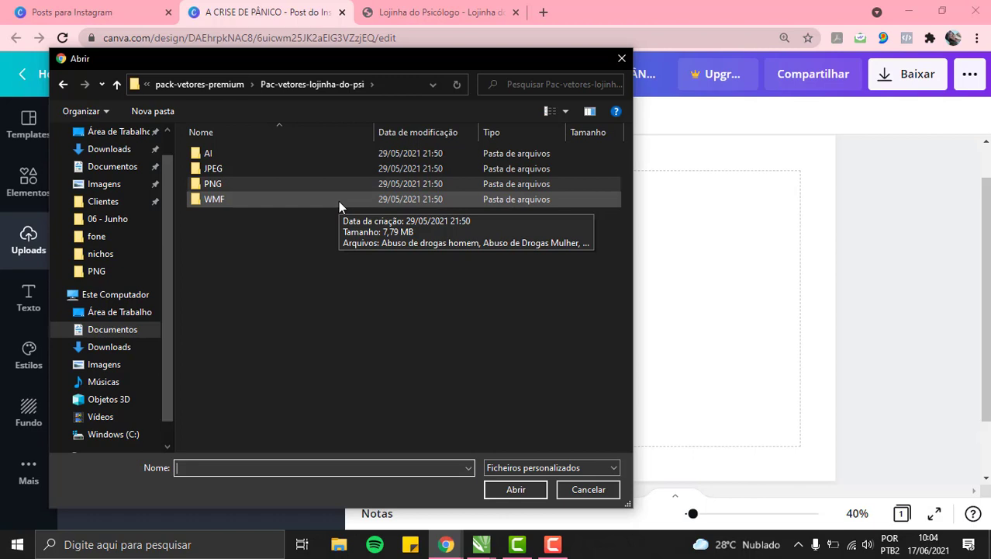
pyautogui.doubleClick(238, 184)
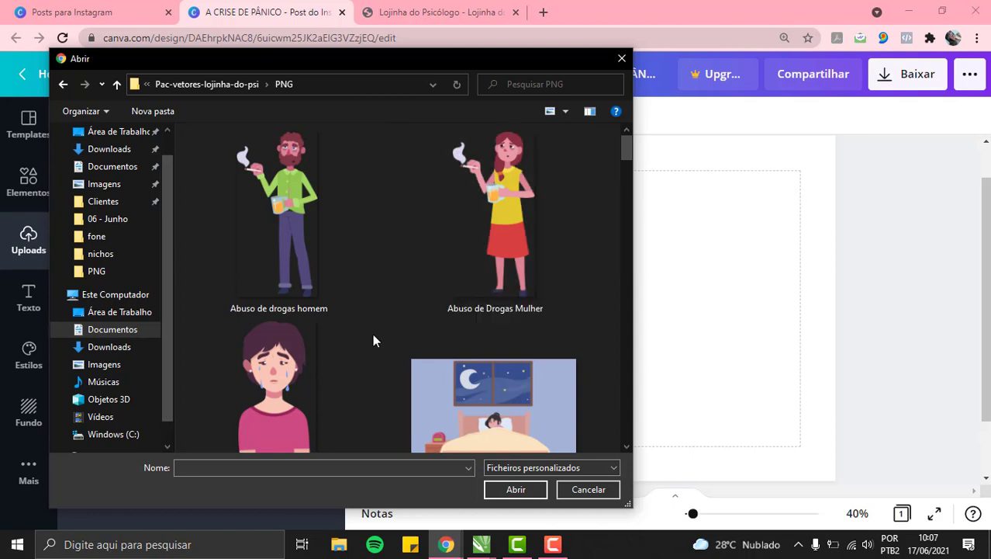
pyautogui.scroll(-10, 378, 310)
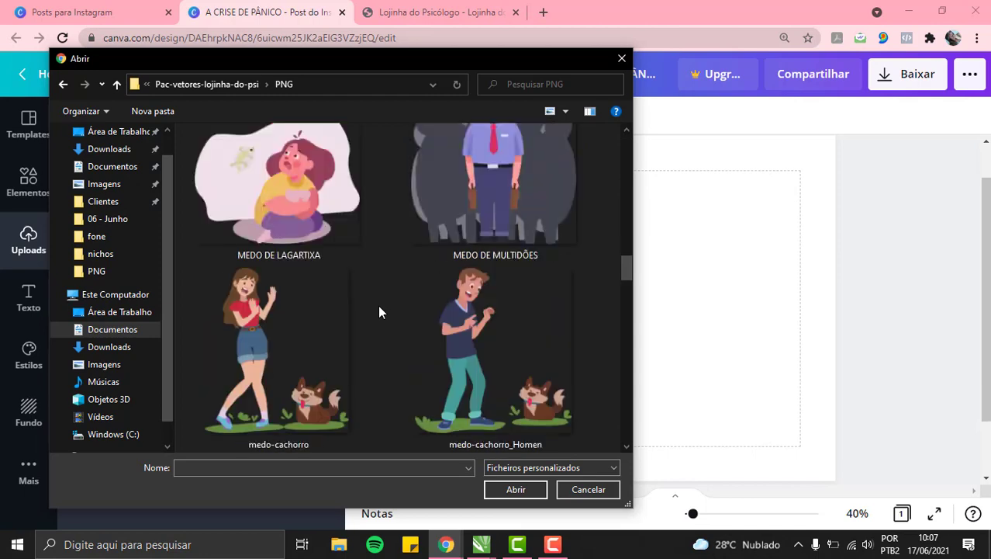
pyautogui.scroll(-15, 379, 311)
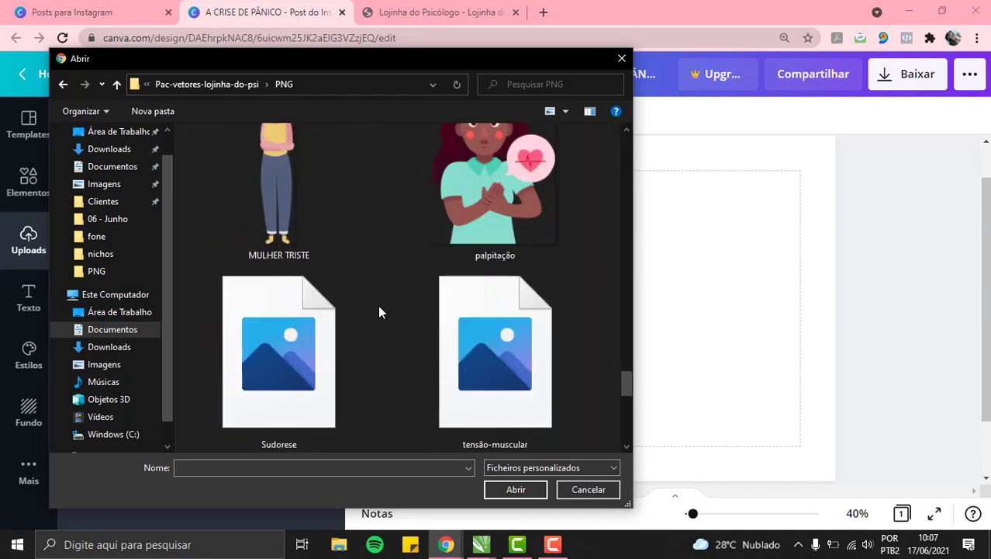
pyautogui.scroll(-8, 379, 310)
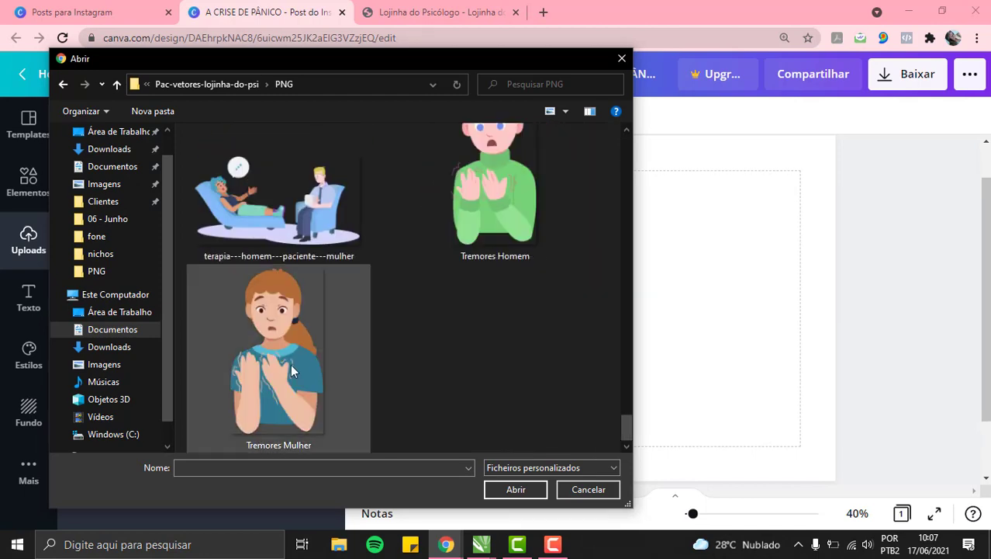
pyautogui.click(287, 348)
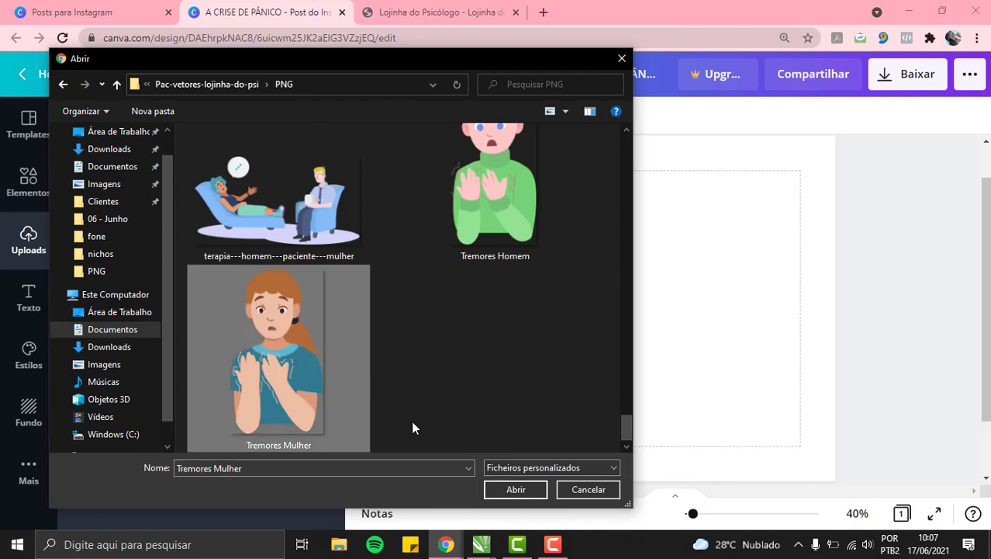
pyautogui.click(515, 490)
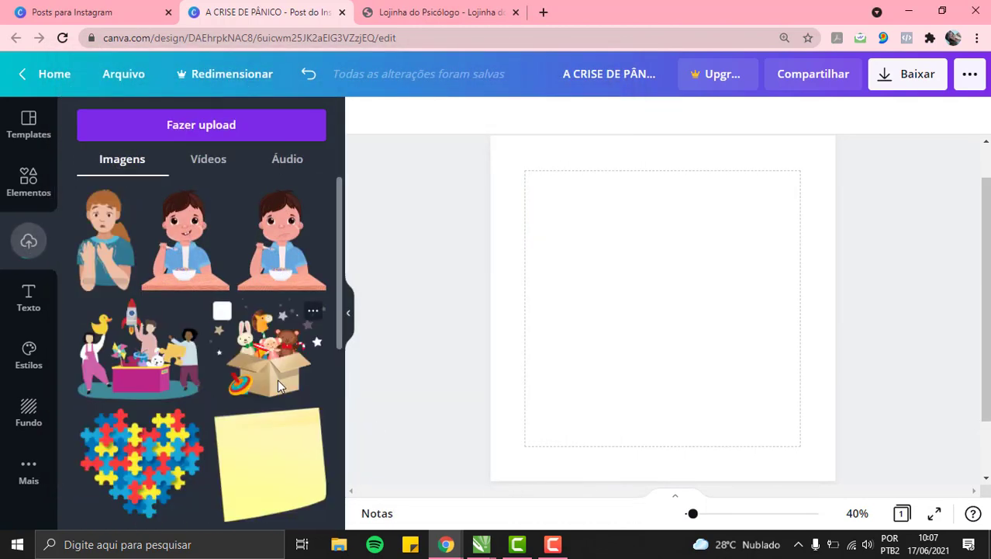
# Step: Add the uploaded trembling woman illustration to the page, enlarge it slightly and place it in the page's lower-left corner
pyautogui.click(101, 249)
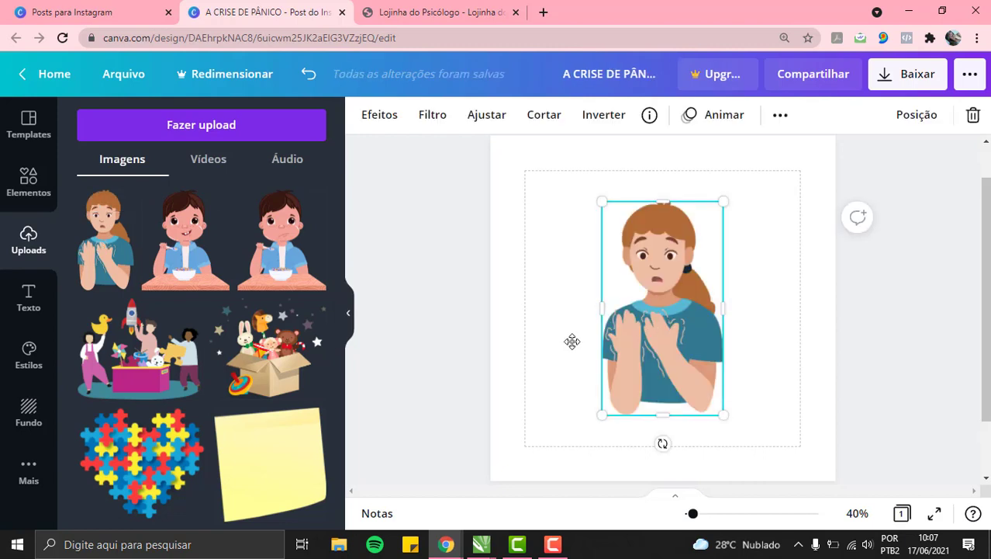
pyautogui.moveTo(571, 338); pyautogui.dragTo(473, 406)
pyautogui.moveTo(636, 263); pyautogui.dragTo(642, 253)
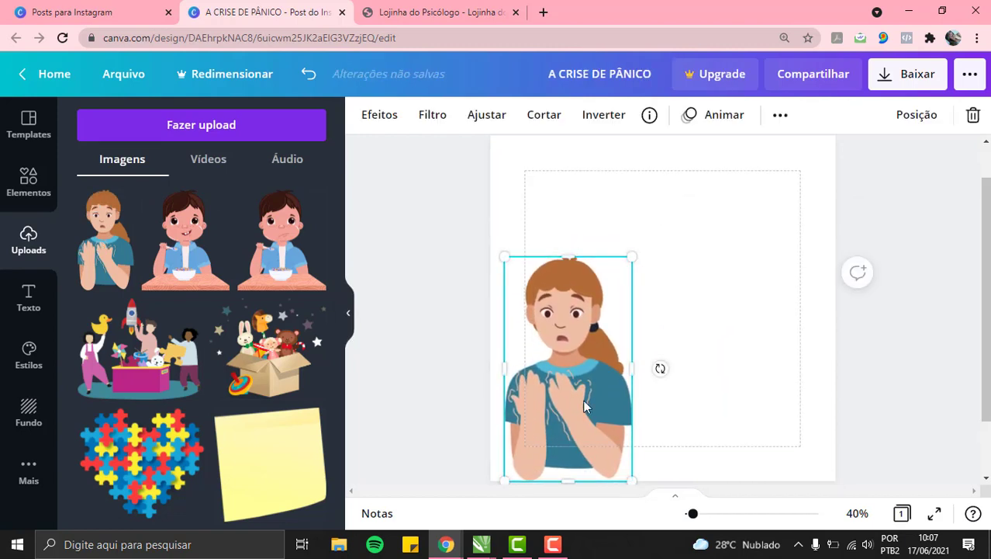
pyautogui.moveTo(579, 401)
pyautogui.mouseDown()
pyautogui.moveTo(599, 400)
pyautogui.moveTo(582, 400)
pyautogui.mouseUp()
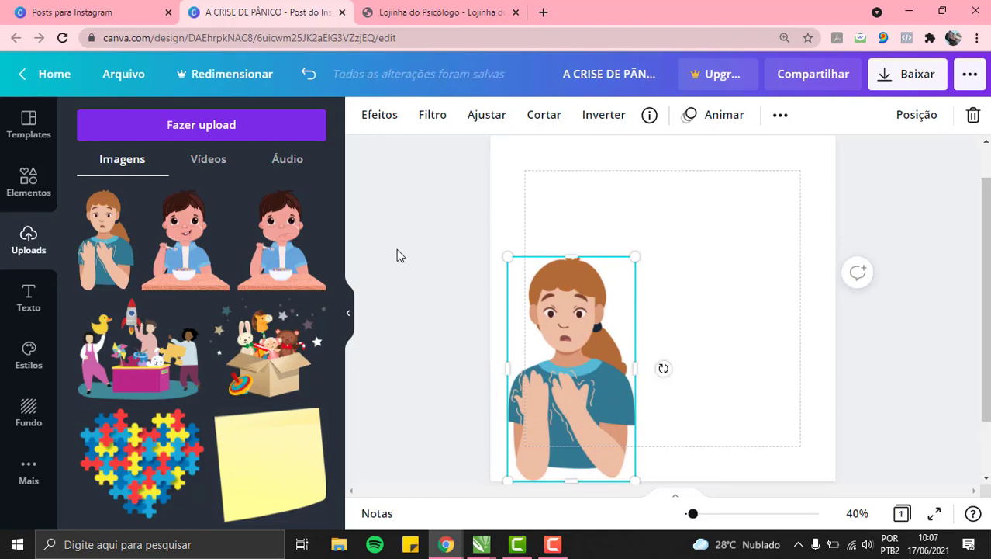
pyautogui.click(411, 208)
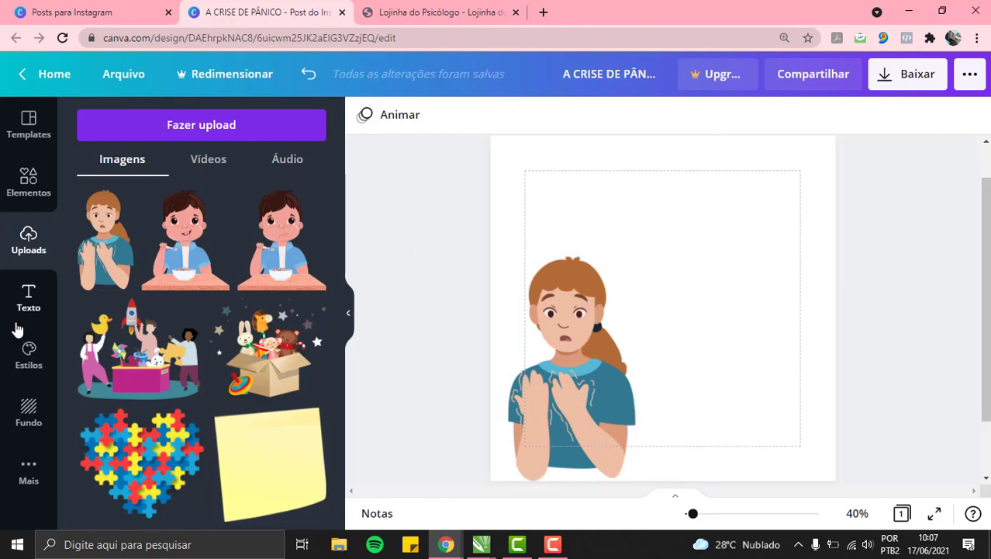
# Step: Look through the background colours available for the page, including the ones taken from the illustration
pyautogui.click(31, 304)
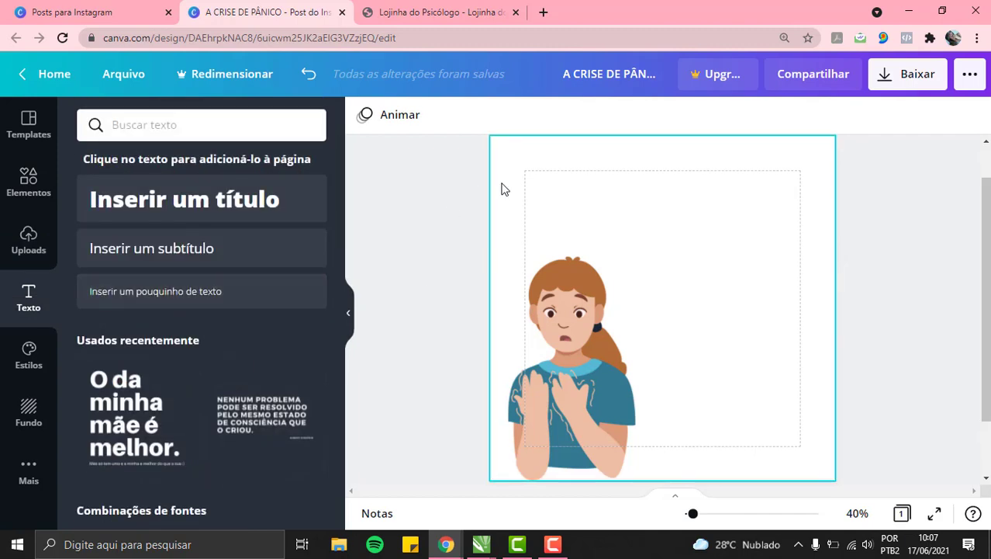
pyautogui.click(702, 225)
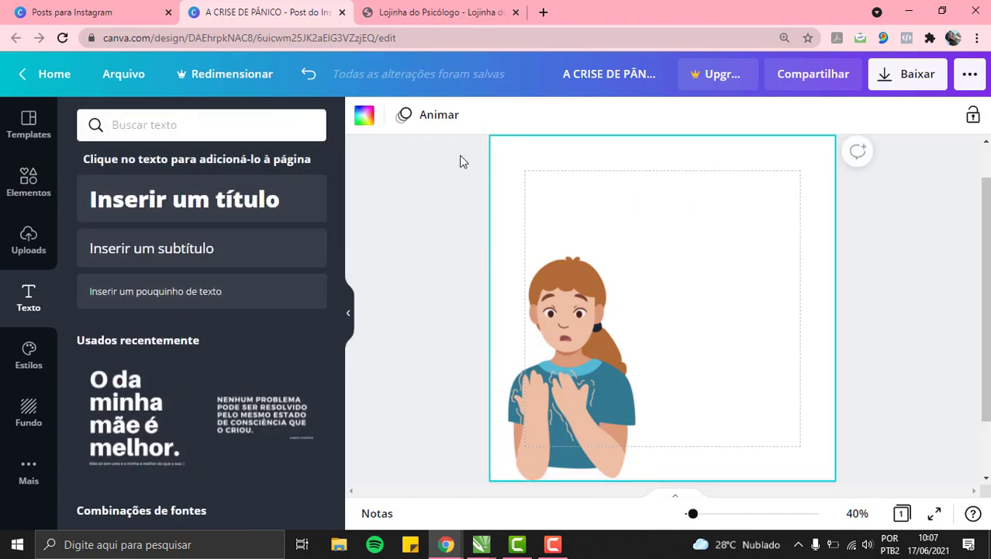
pyautogui.click(364, 115)
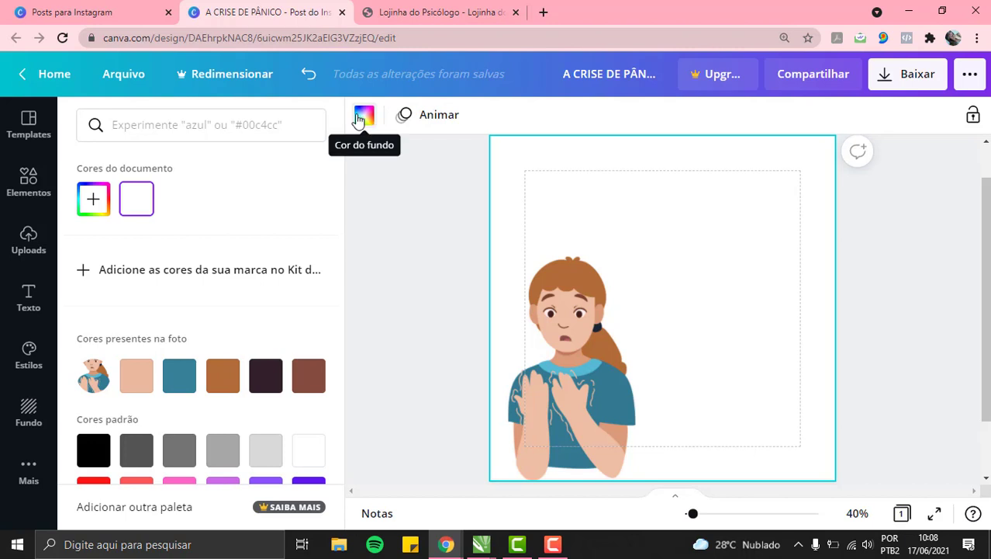
pyautogui.scroll(-2, 171, 341)
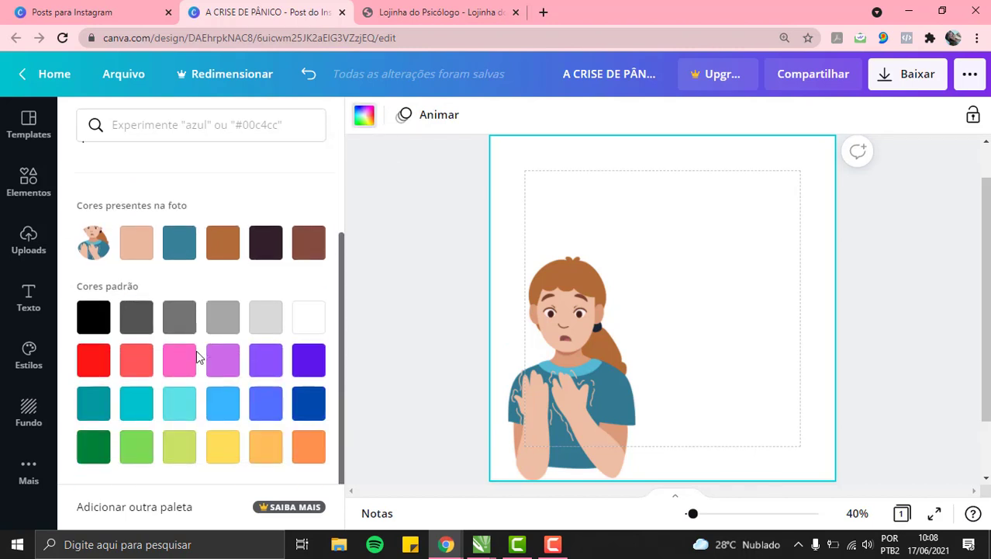
pyautogui.scroll(2, 244, 430)
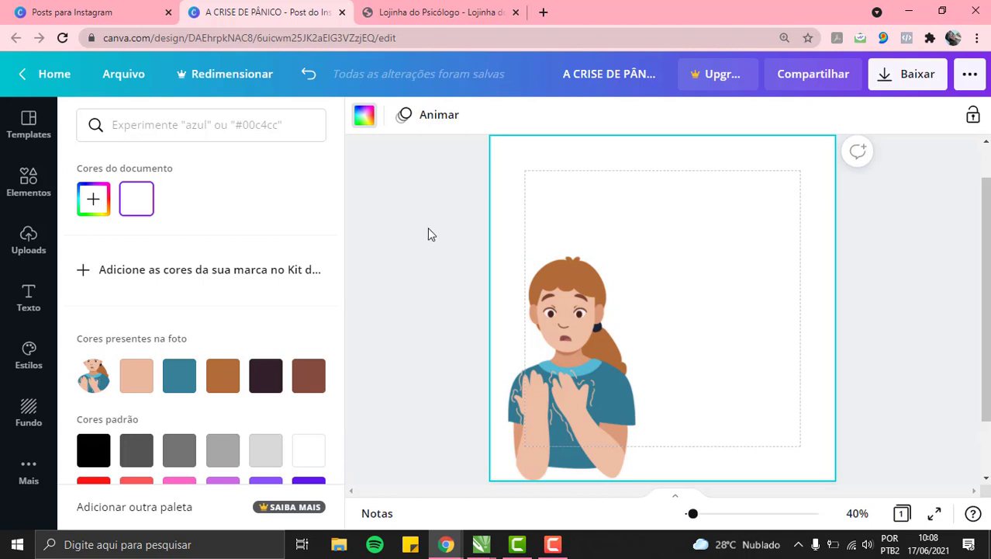
# Step: Add a title above the woman near the page's upper edge with the text "A CRISE DE PÂNICO"
pyautogui.click(35, 295)
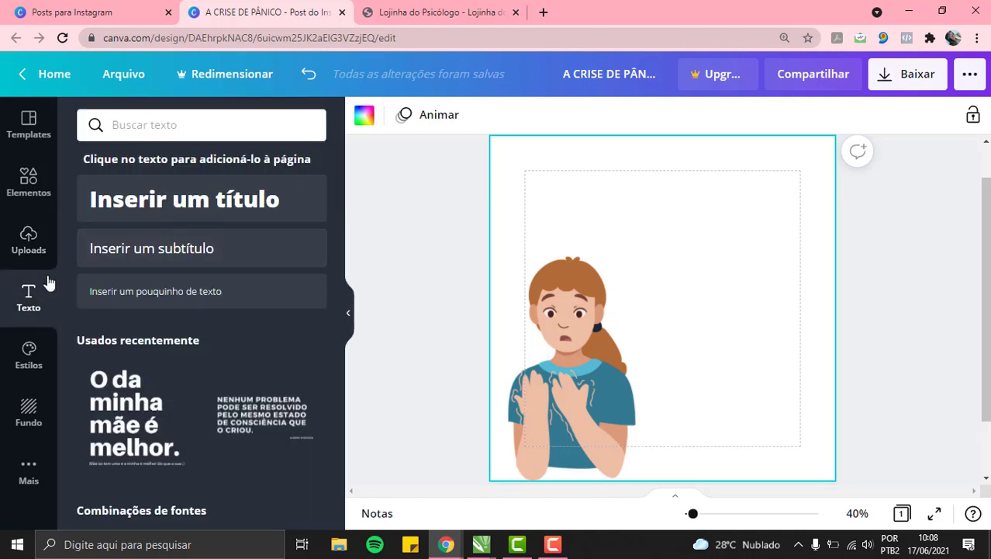
pyautogui.click(192, 203)
pyautogui.moveTo(676, 355); pyautogui.dragTo(672, 255)
pyautogui.doubleClick(671, 213)
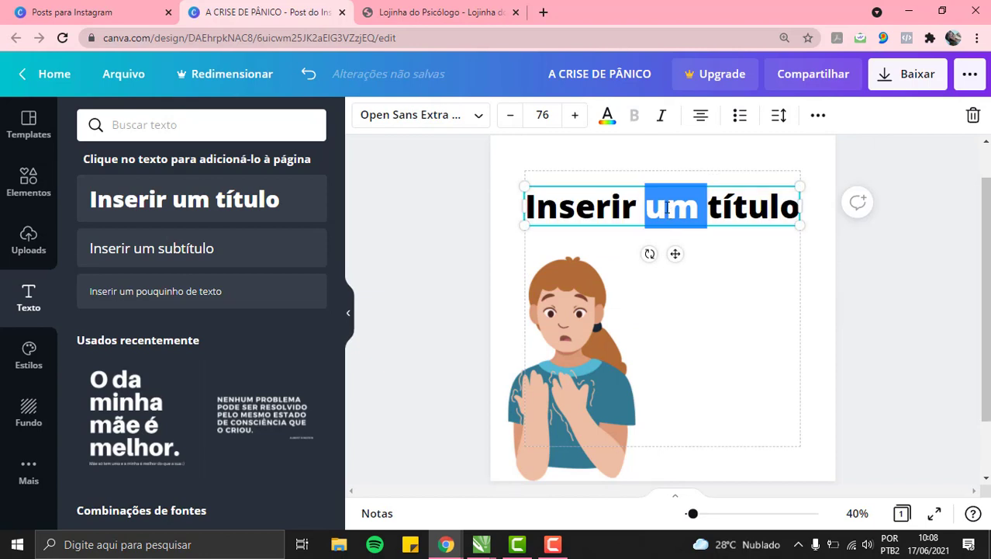
pyautogui.click(668, 207)
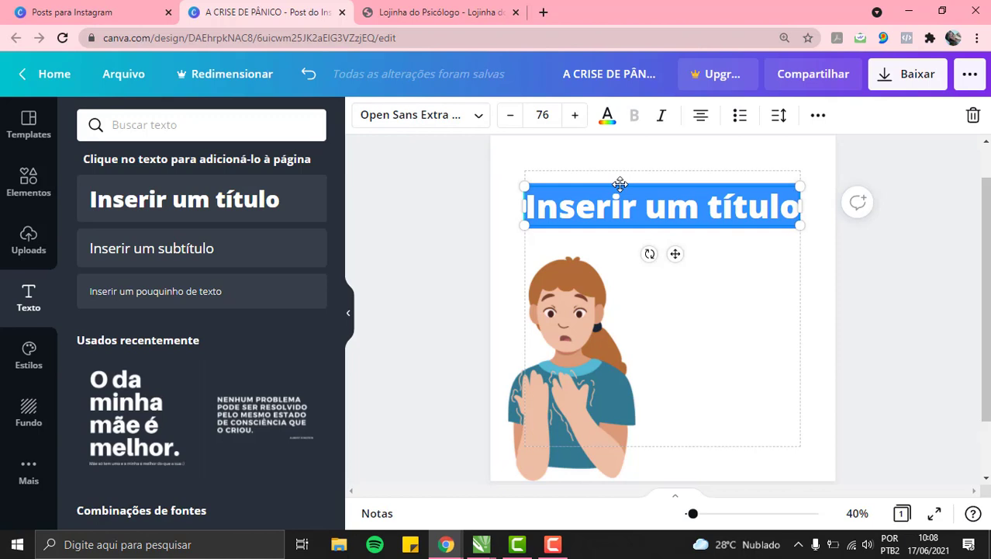
pyautogui.write('A CRISE')
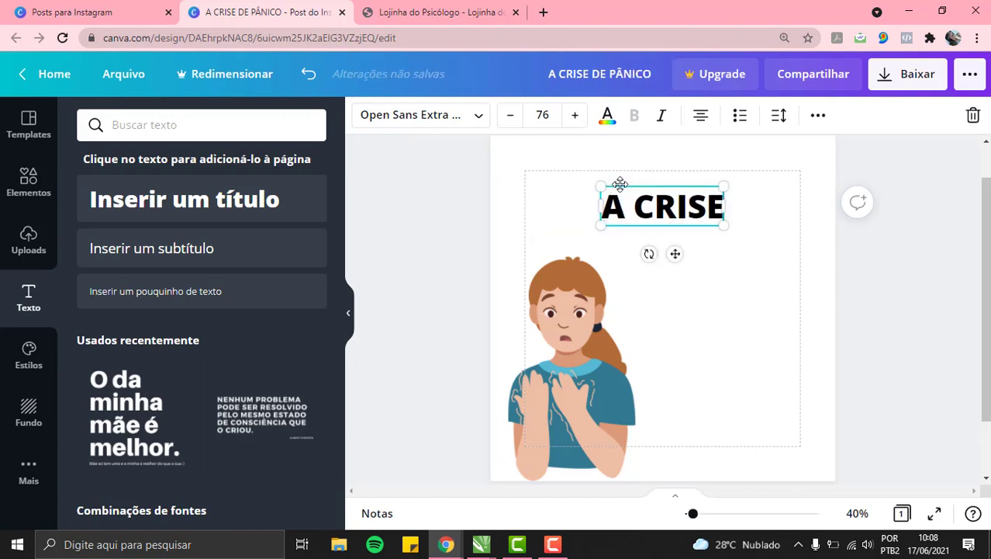
pyautogui.write(' DE PÂ')
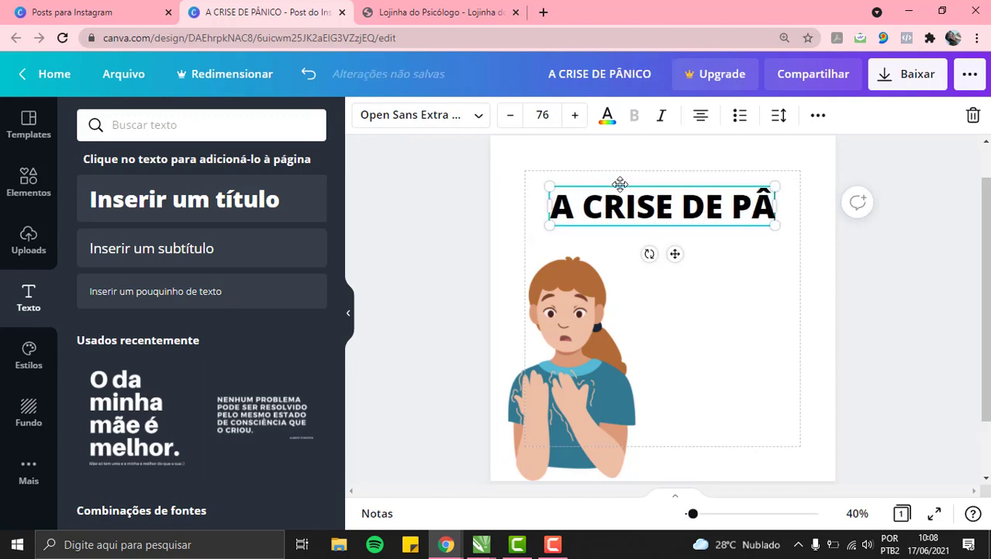
pyautogui.write('NICO')
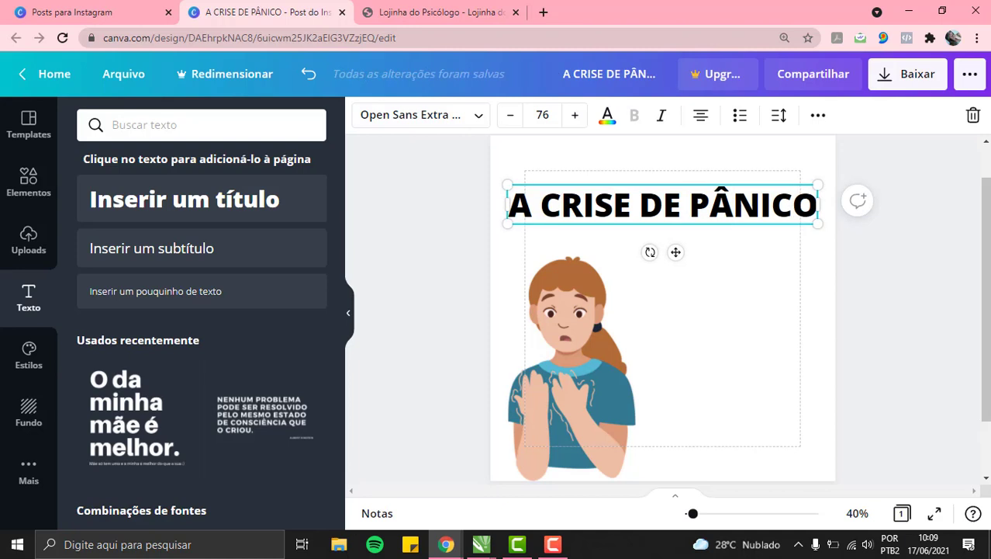
# Step: Change the whole title's font to Montserrat Extra-Bold
pyautogui.moveTo(814, 204); pyautogui.dragTo(475, 212)
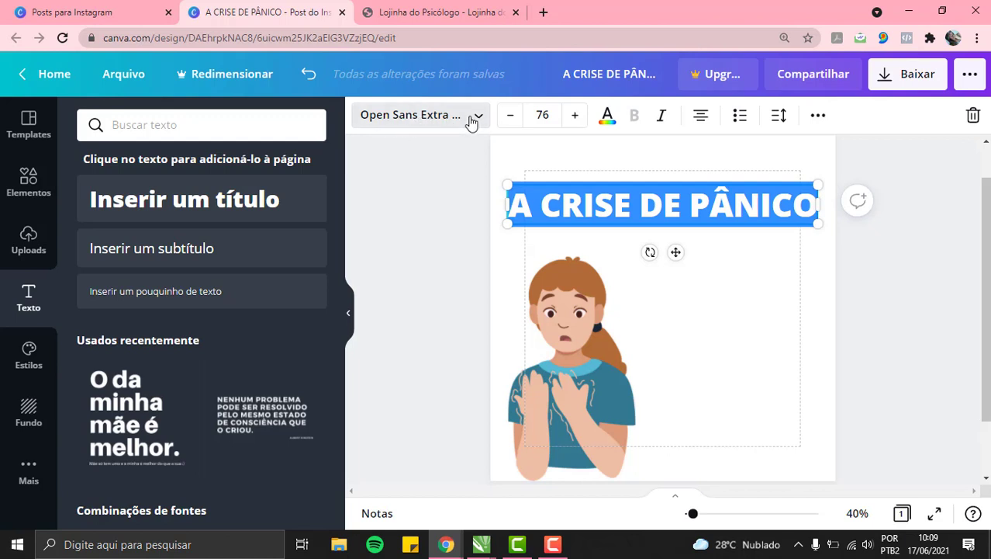
pyautogui.click(419, 123)
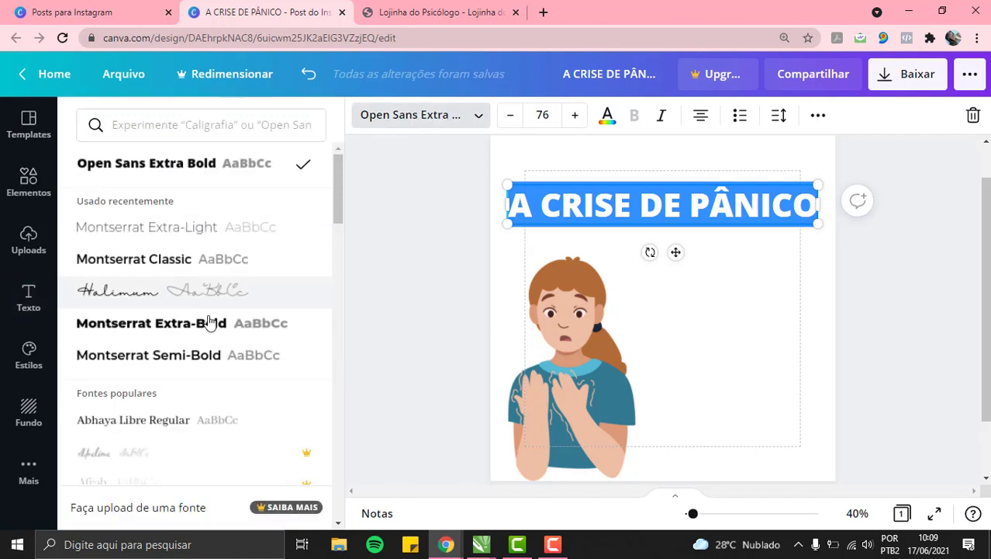
pyautogui.scroll(-1, 223, 374)
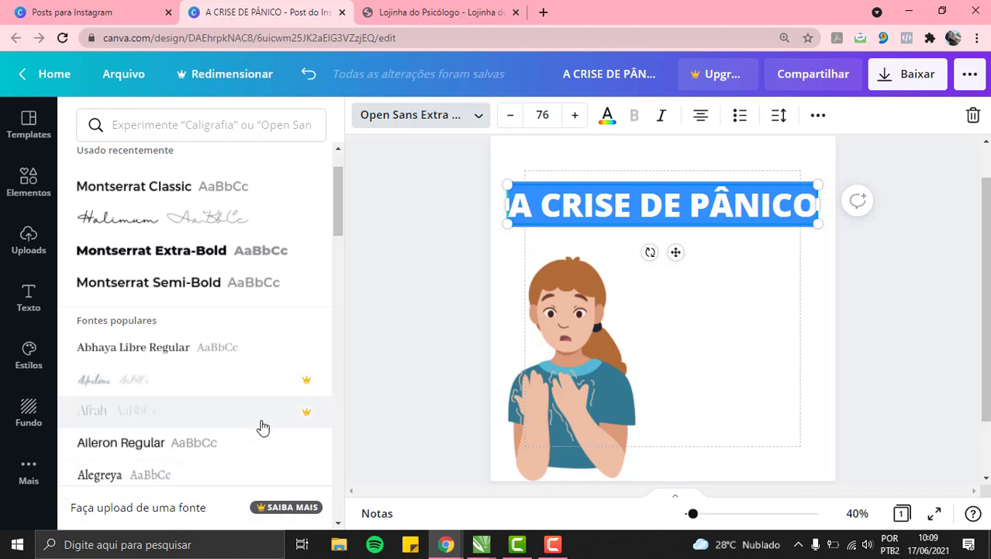
pyautogui.scroll(1, 241, 385)
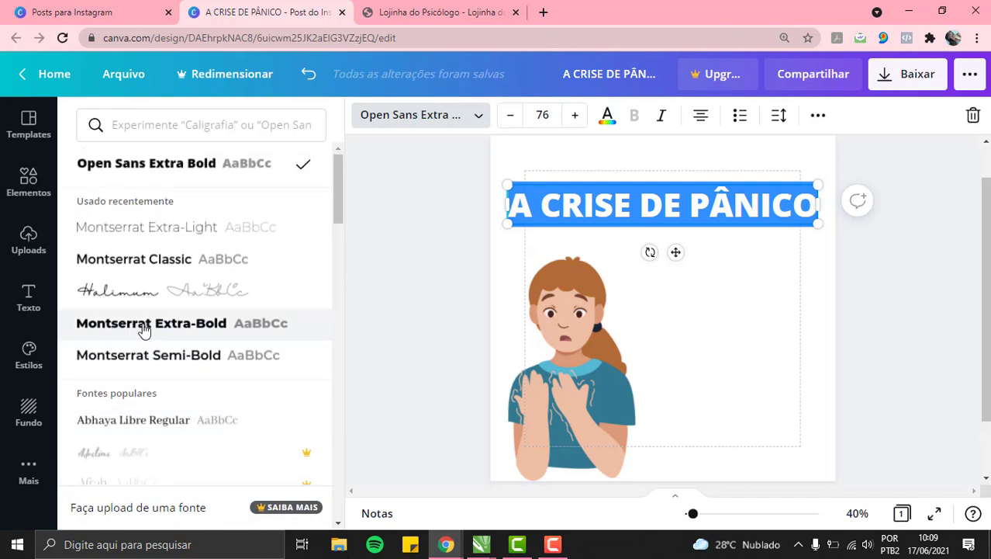
pyautogui.click(143, 330)
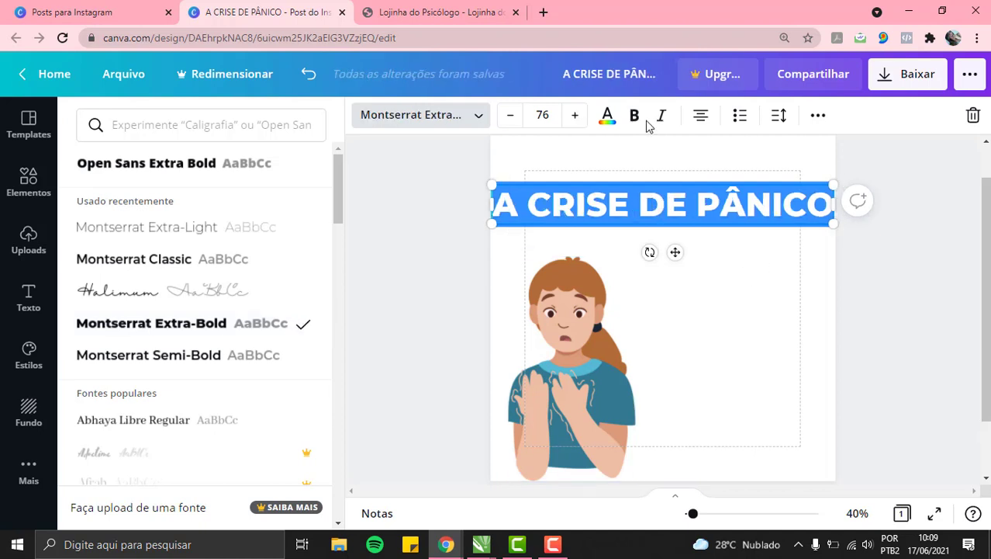
# Step: Reduce the title's font size to 61 and break the line before "PÂNICO"
pyautogui.click(512, 124)
pyautogui.click(511, 125)
pyautogui.click(511, 125)
pyautogui.click(511, 124)
pyautogui.click(511, 124)
pyautogui.click(511, 124)
pyautogui.click(511, 124)
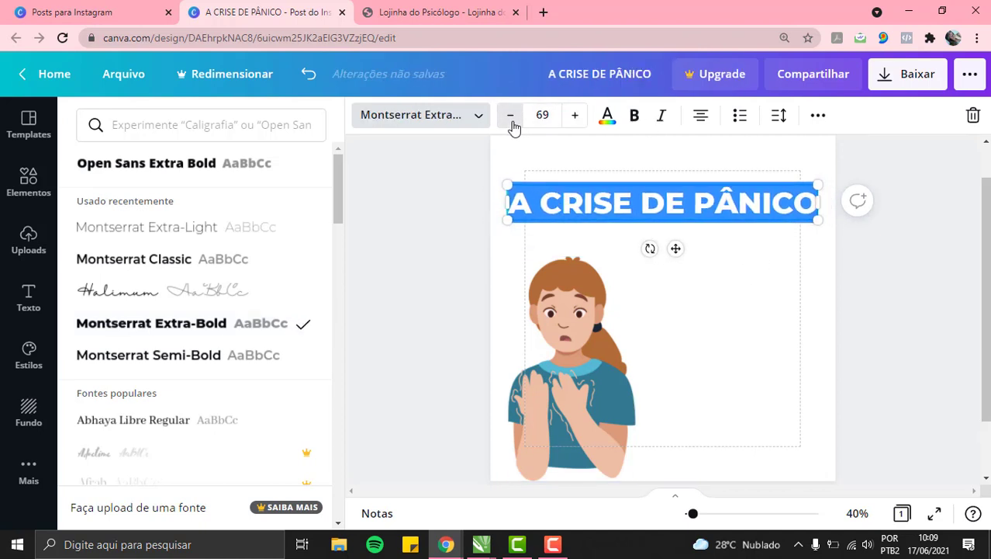
pyautogui.click(511, 124)
pyautogui.click(511, 124)
pyautogui.click(511, 125)
pyautogui.click(511, 124)
pyautogui.click(511, 124)
pyautogui.click(511, 124)
pyautogui.click(511, 124)
pyautogui.click(511, 124)
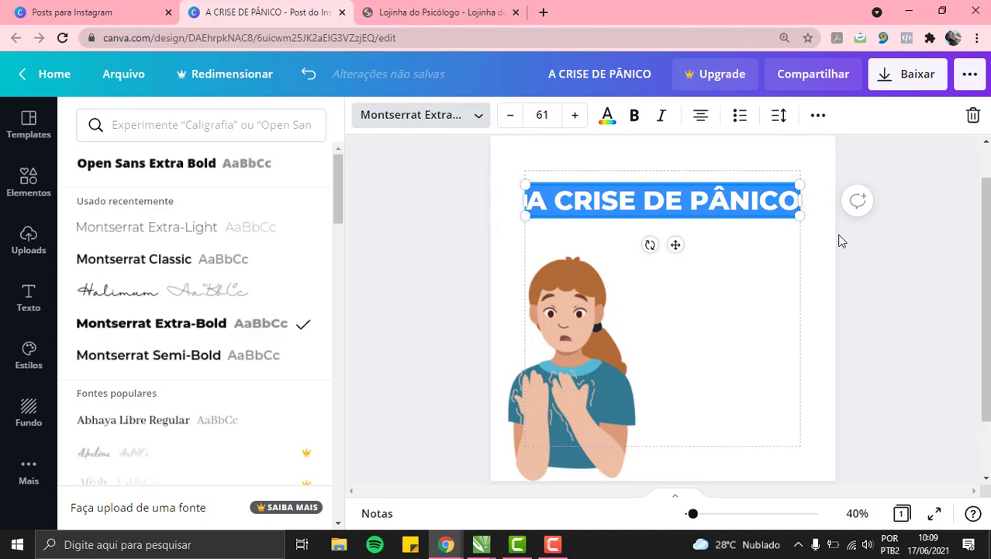
pyautogui.click(695, 203)
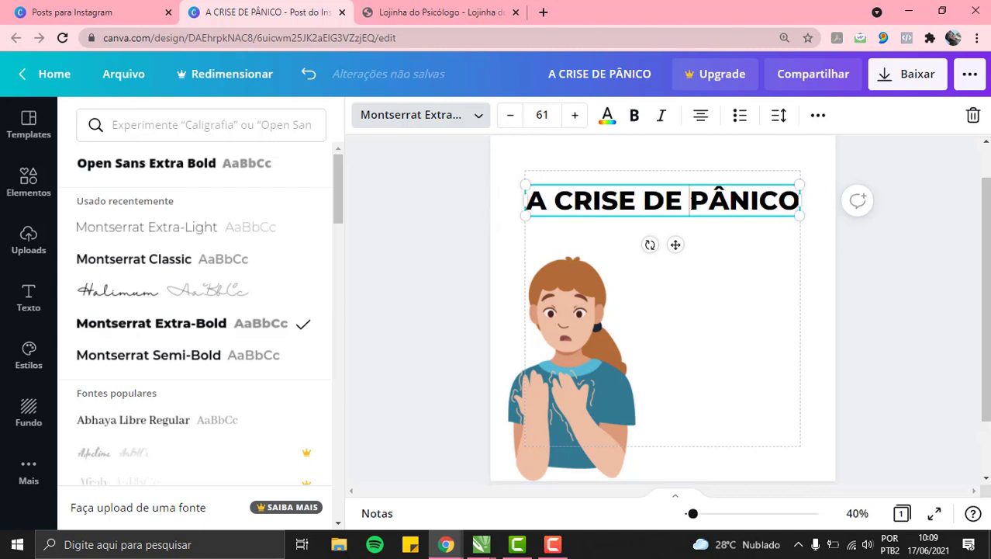
pyautogui.press('Return')
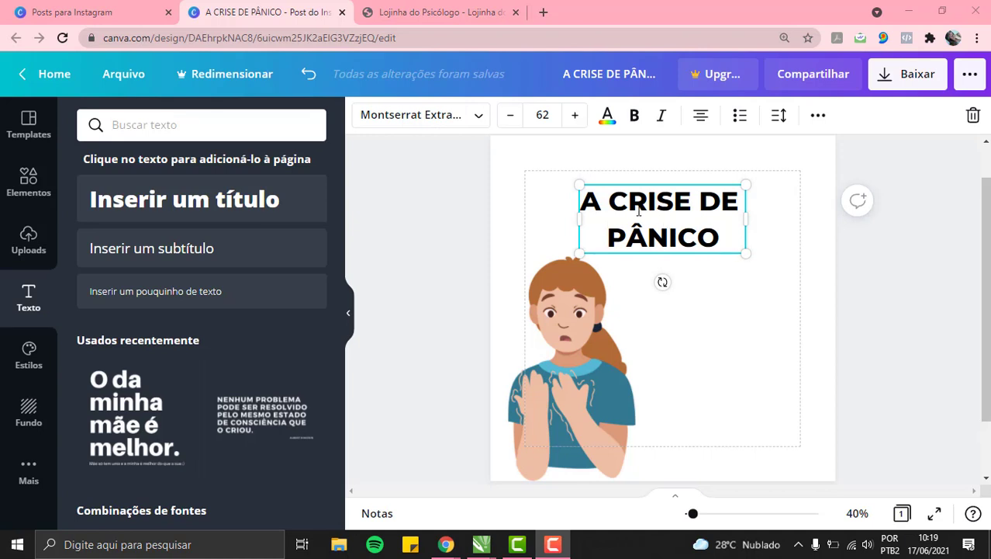
# Step: Reduce the line spacing of the whole "A CRISE DE PÂNICO" title to 1.1, keeping the letter spacing at 0
pyautogui.moveTo(648, 202); pyautogui.dragTo(657, 201)
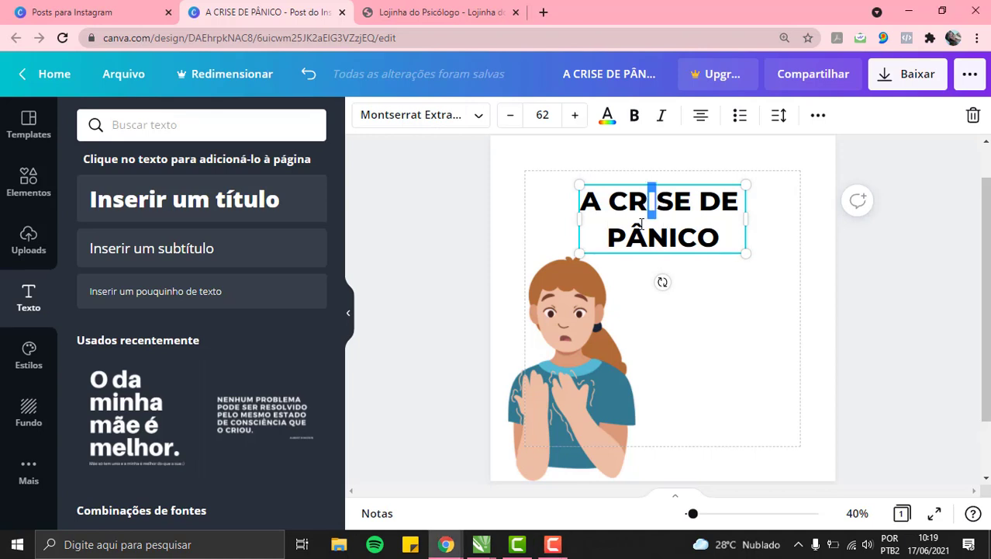
pyautogui.click(724, 236)
pyautogui.hotkey('ctrl', 'a')
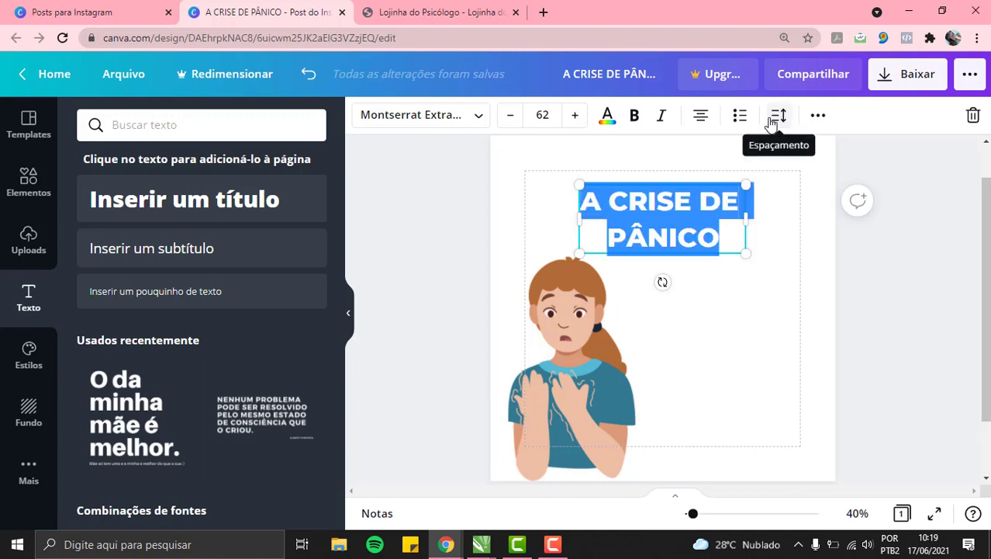
pyautogui.click(777, 116)
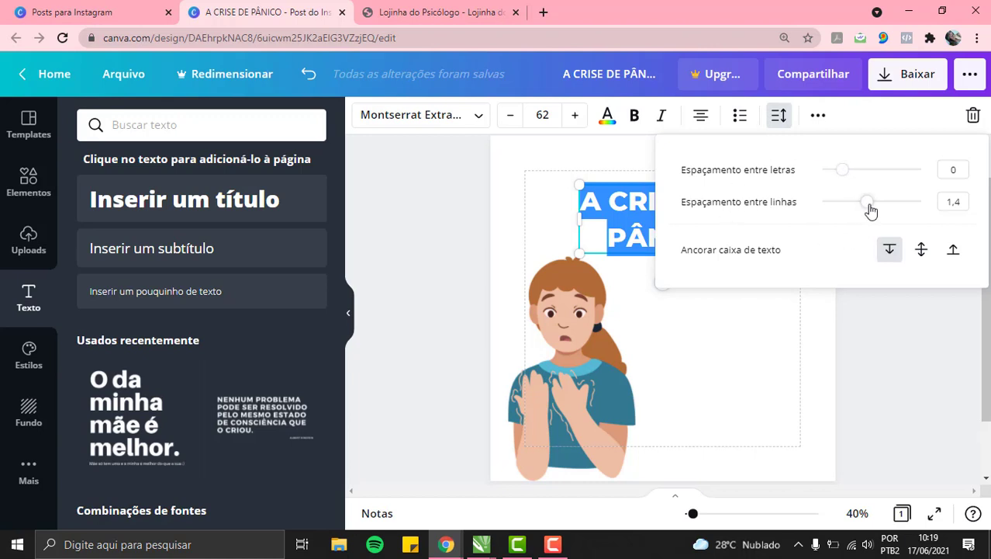
pyautogui.moveTo(869, 207)
pyautogui.mouseDown()
pyautogui.moveTo(851, 209)
pyautogui.moveTo(853, 201)
pyautogui.mouseUp()
pyautogui.moveTo(856, 205); pyautogui.dragTo(854, 205)
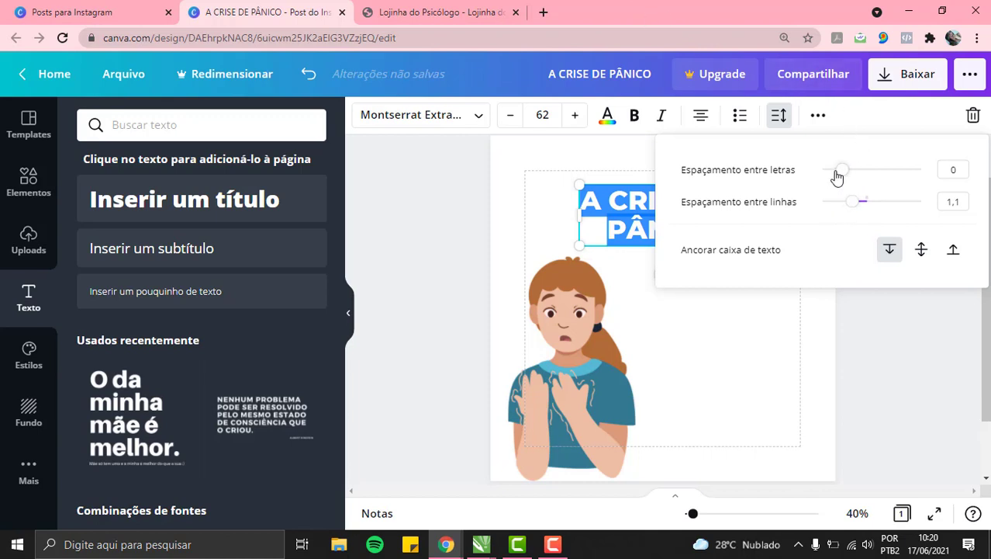
pyautogui.moveTo(841, 174)
pyautogui.mouseDown()
pyautogui.moveTo(908, 181)
pyautogui.moveTo(843, 187)
pyautogui.mouseUp()
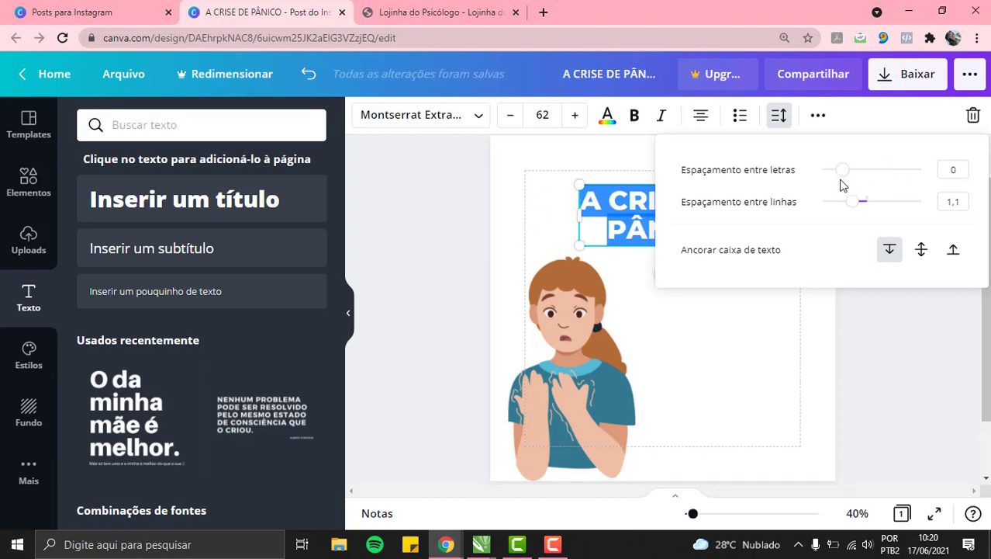
pyautogui.click(750, 318)
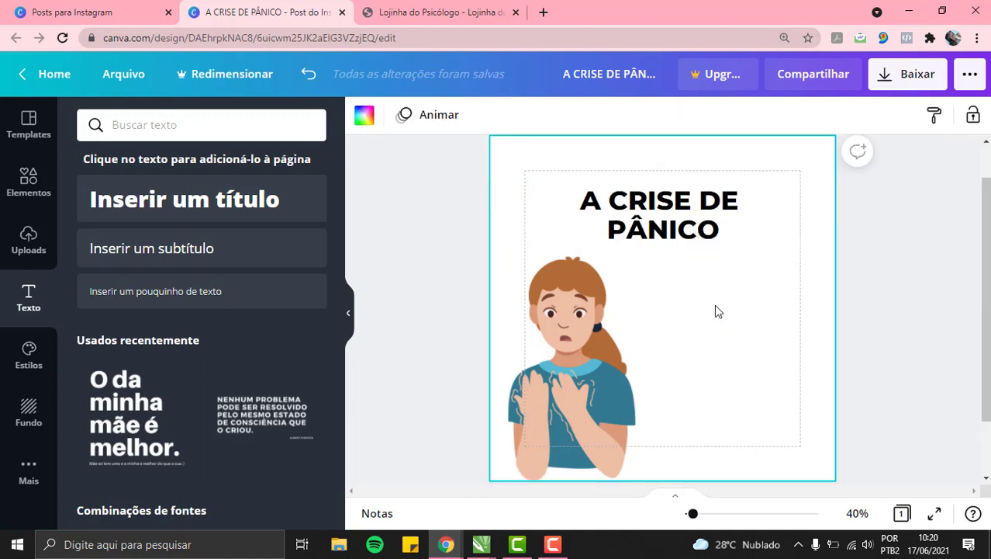
pyautogui.click(657, 235)
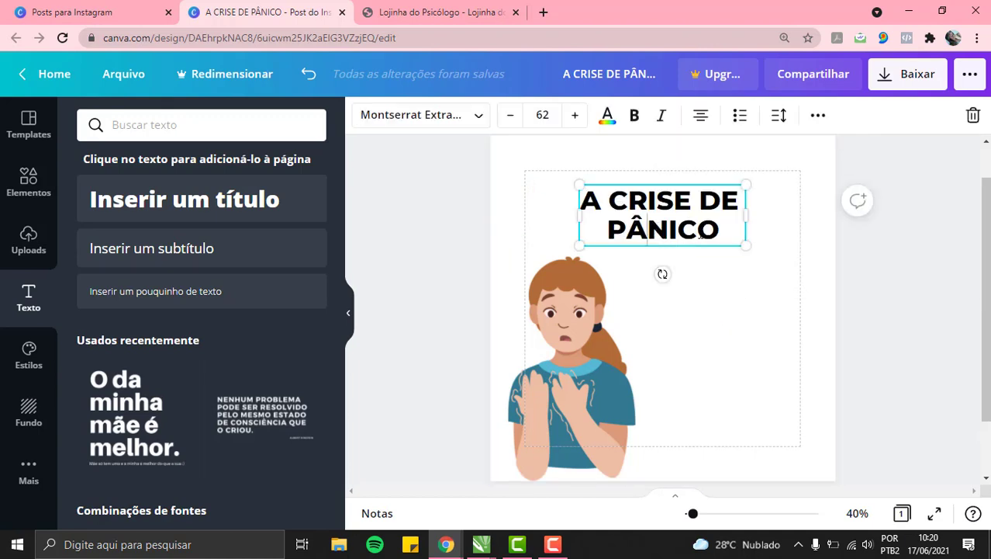
pyautogui.moveTo(719, 230); pyautogui.dragTo(564, 197)
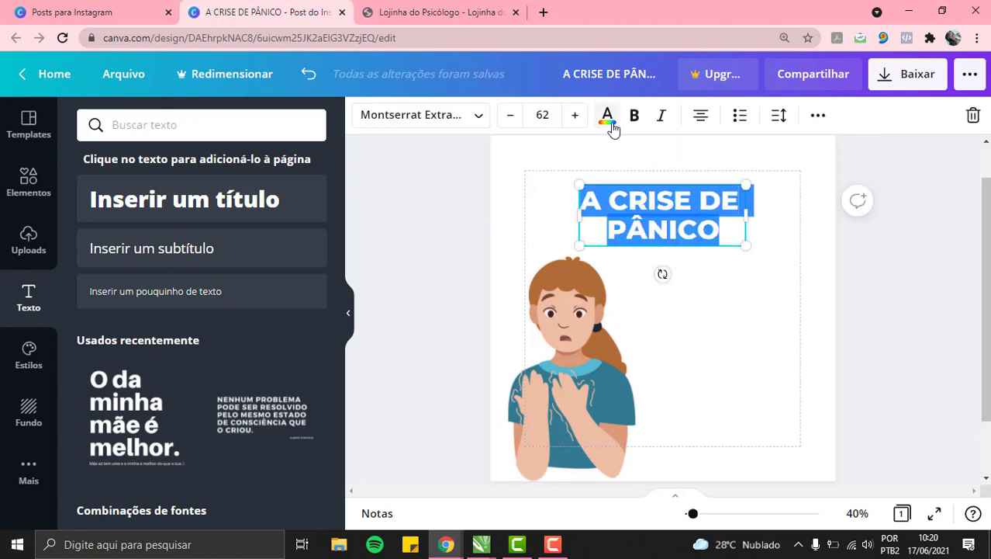
pyautogui.click(719, 332)
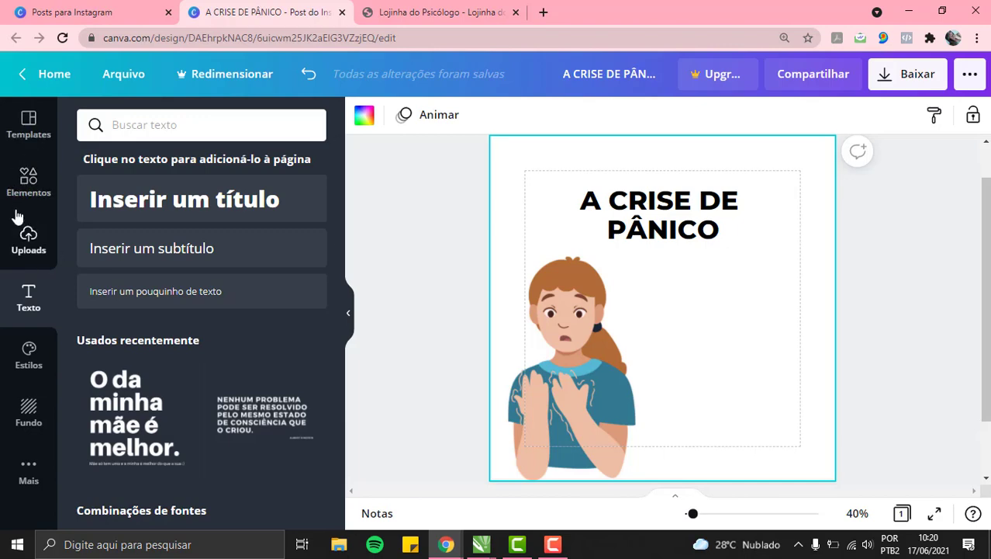
# Step: Upload the image "logo lojinha do Psicólogo em png" from the logo folder inside "03 loja do psicólogo" on the computer
pyautogui.click(30, 245)
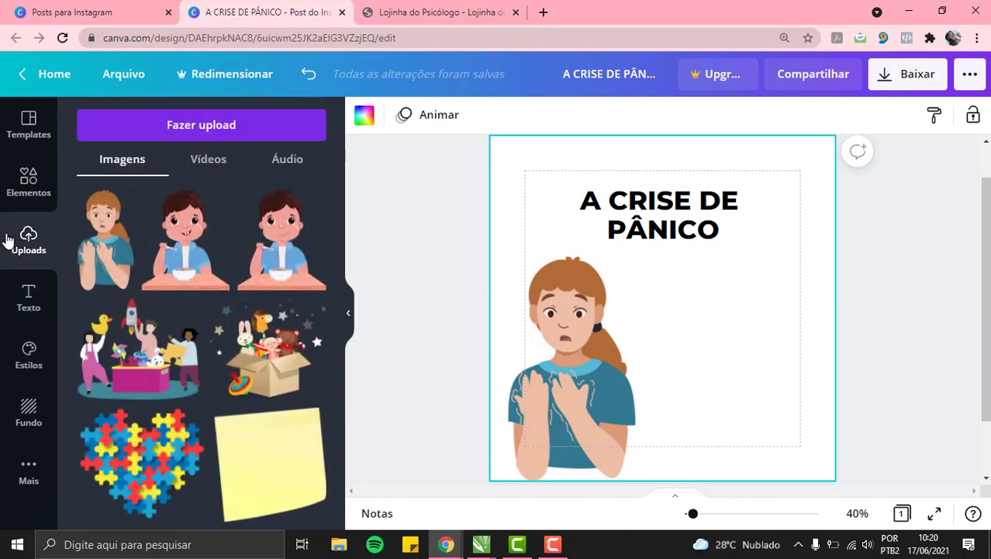
pyautogui.click(178, 136)
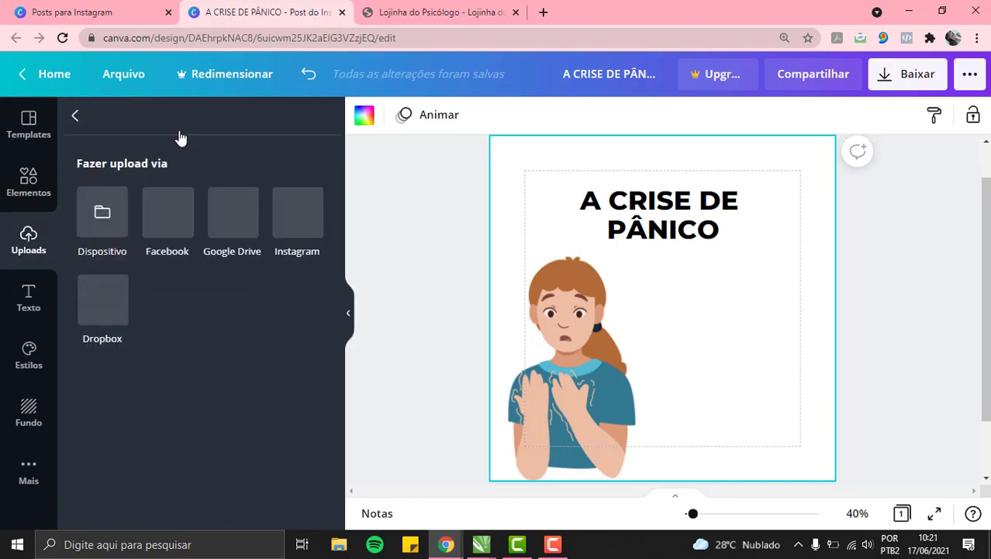
pyautogui.click(102, 218)
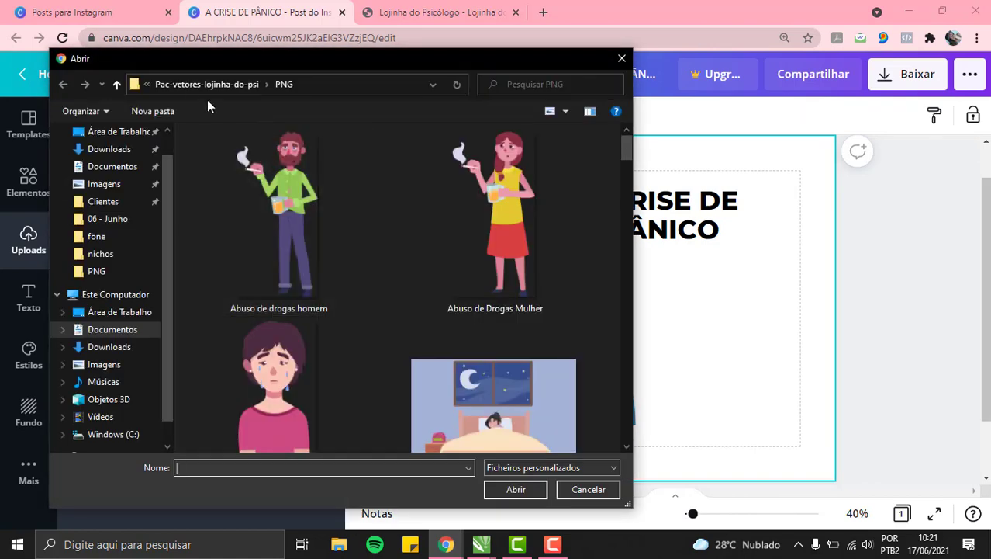
pyautogui.click(192, 83)
pyautogui.click(228, 85)
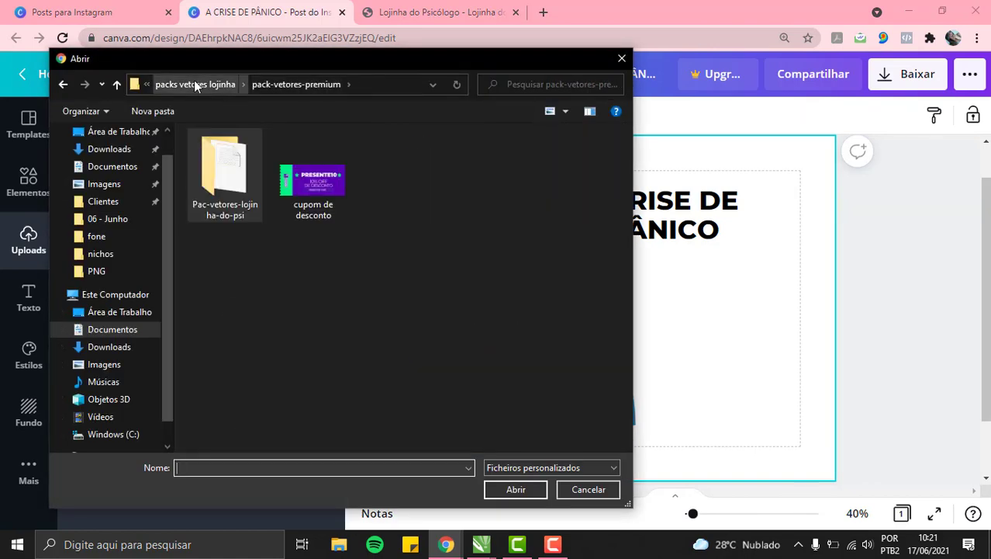
pyautogui.click(194, 81)
pyautogui.click(196, 82)
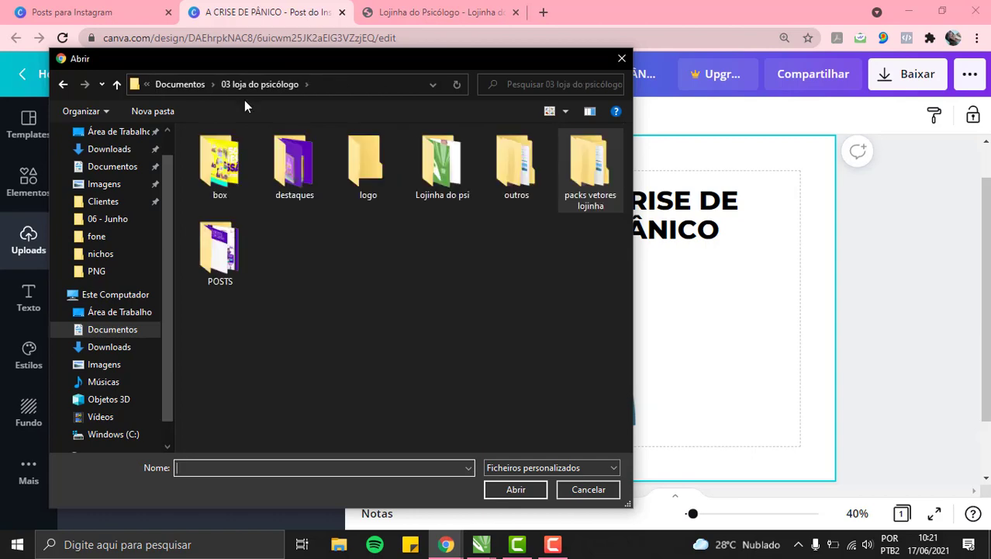
pyautogui.doubleClick(347, 182)
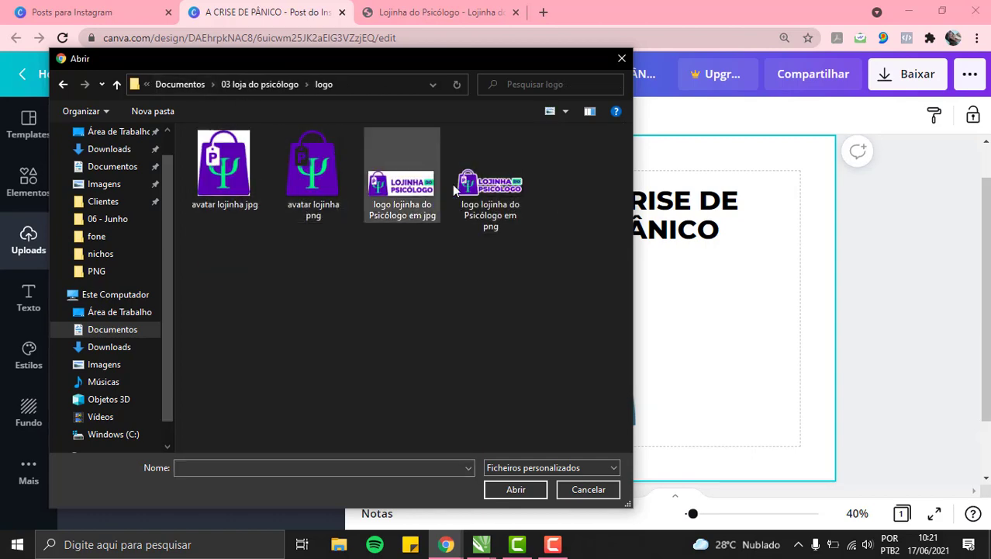
pyautogui.click(507, 200)
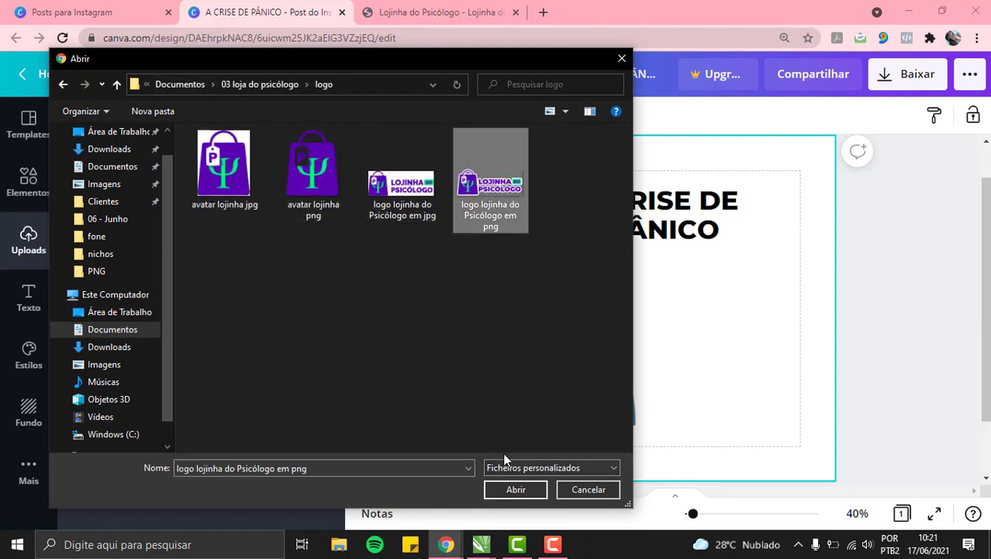
pyautogui.click(531, 490)
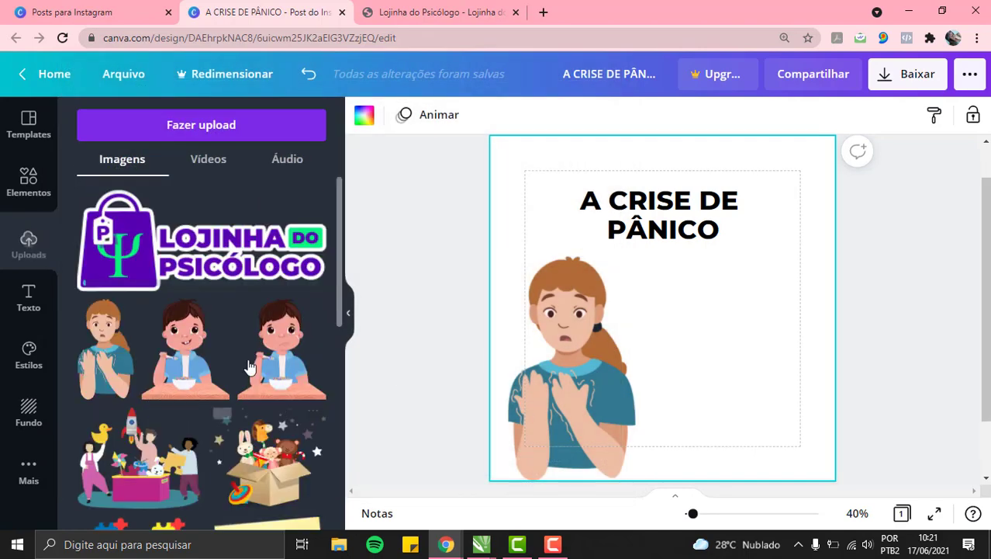
# Step: Add the uploaded Lojinha do Psicólogo logo to the page, shrink it and place it beside the woman just above the lower margin guide
pyautogui.click(206, 258)
pyautogui.moveTo(724, 284); pyautogui.dragTo(650, 317)
pyautogui.moveTo(623, 375); pyautogui.dragTo(728, 476)
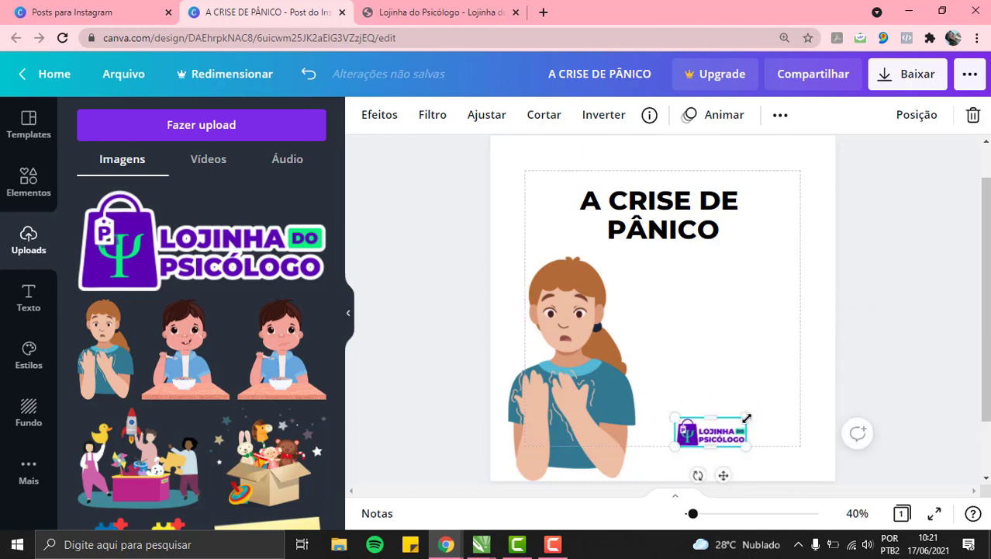
pyautogui.moveTo(747, 416); pyautogui.dragTo(738, 419)
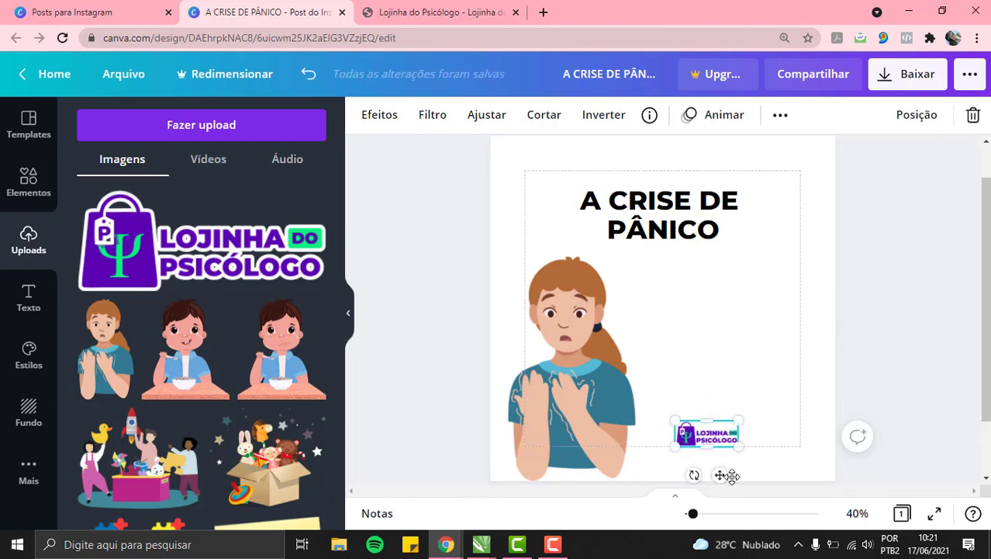
pyautogui.moveTo(725, 472)
pyautogui.mouseDown()
pyautogui.moveTo(738, 476)
pyautogui.moveTo(737, 461)
pyautogui.mouseUp()
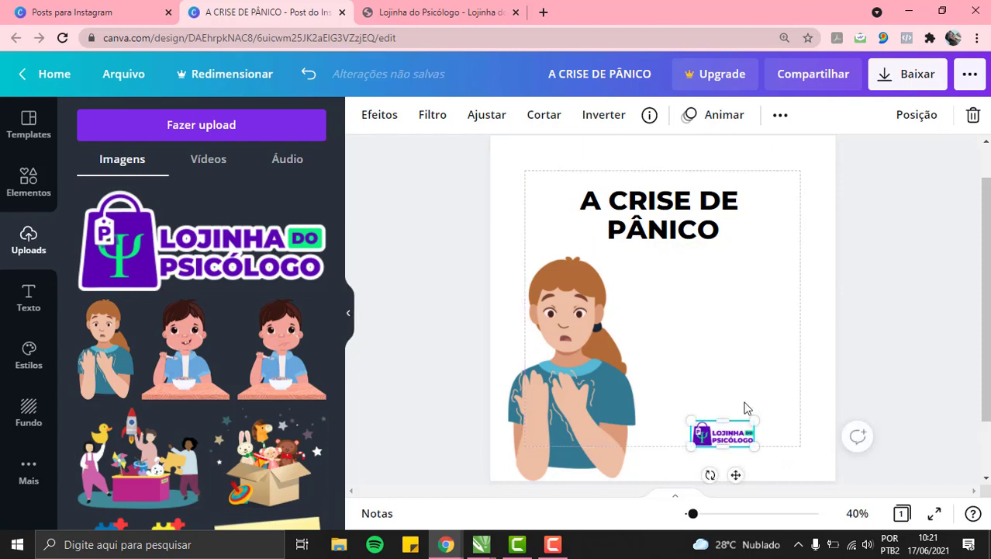
pyautogui.click(812, 447)
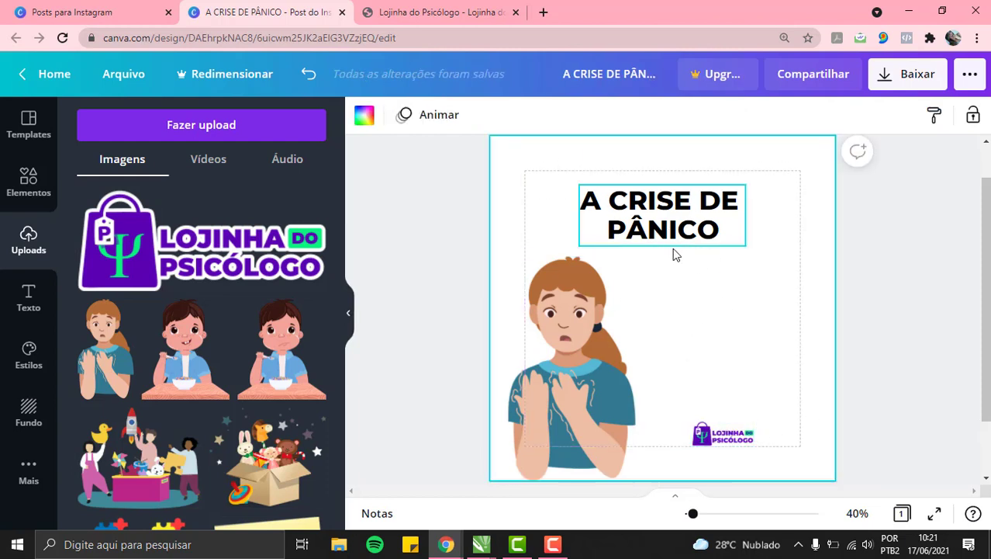
# Step: Recolour the whole title with the dark purple taken from the logo
pyautogui.click(686, 228)
pyautogui.doubleClick(715, 219)
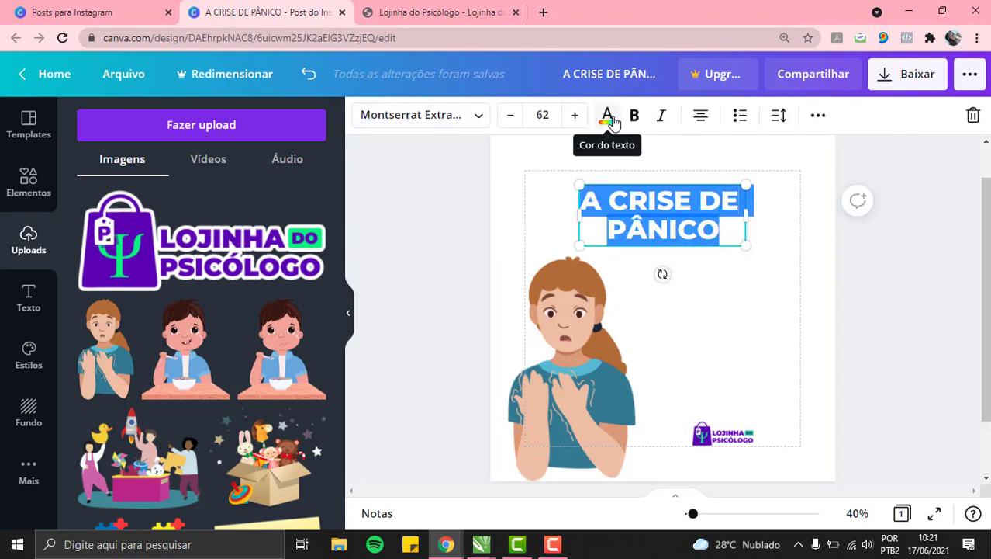
pyautogui.click(606, 118)
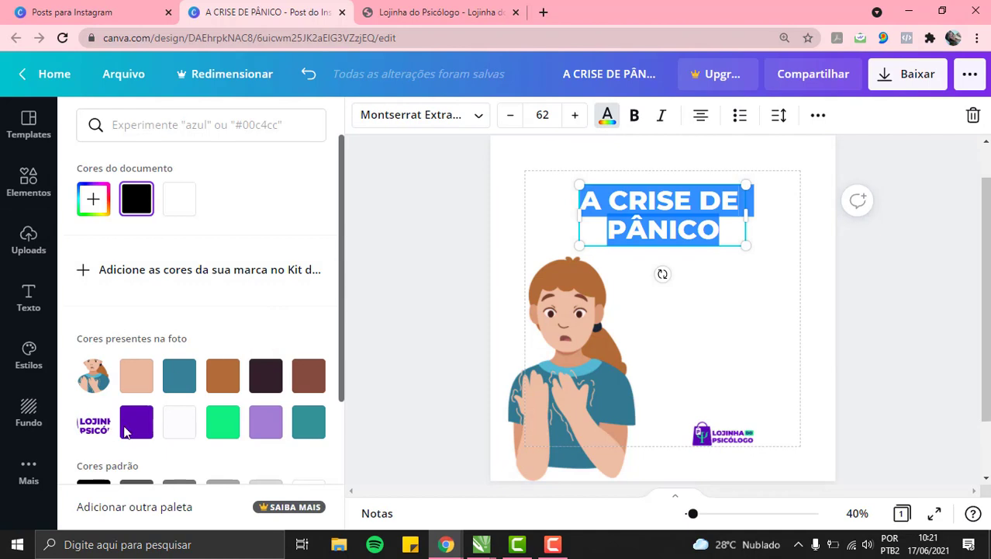
pyautogui.click(165, 434)
pyautogui.click(136, 429)
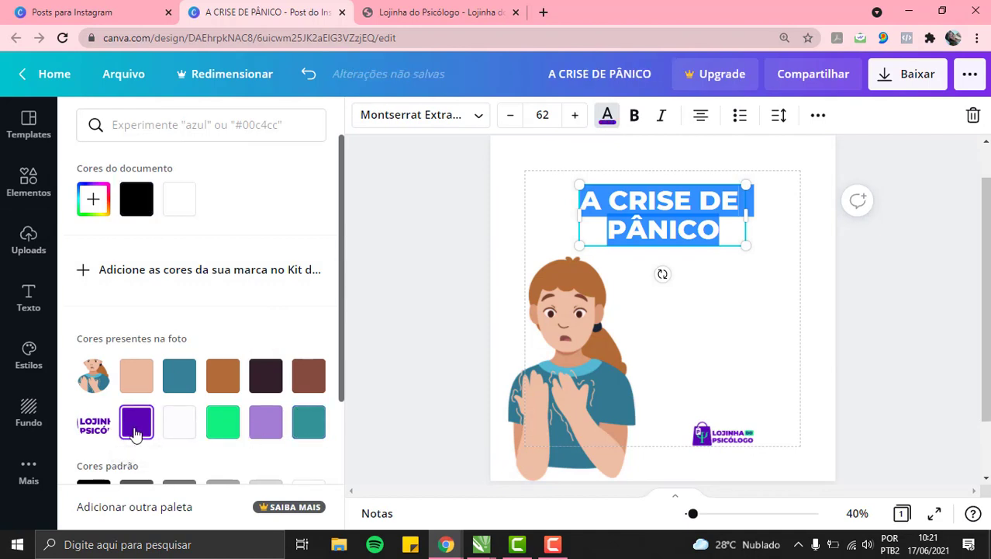
# Step: Try tightening the title's letter spacing to -59
pyautogui.click(677, 227)
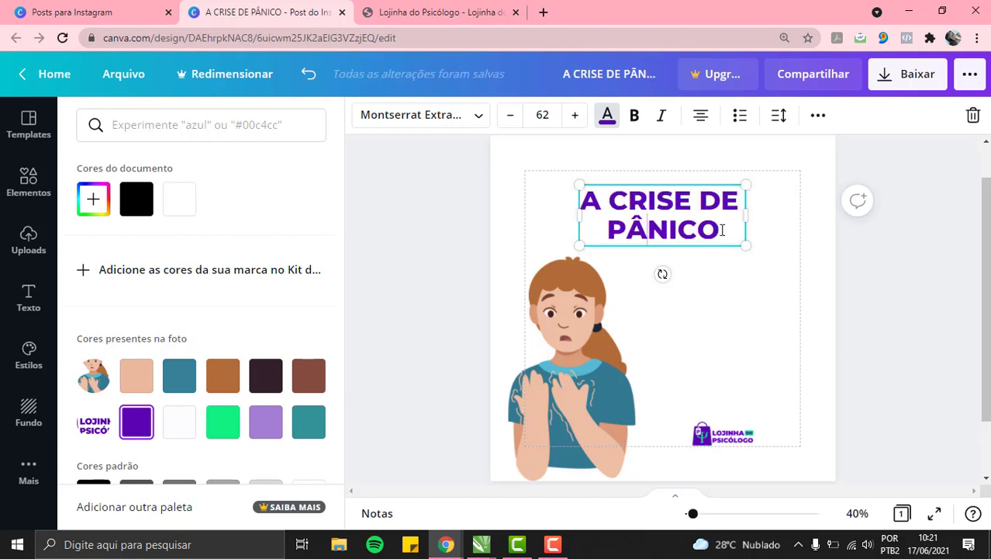
pyautogui.click(778, 115)
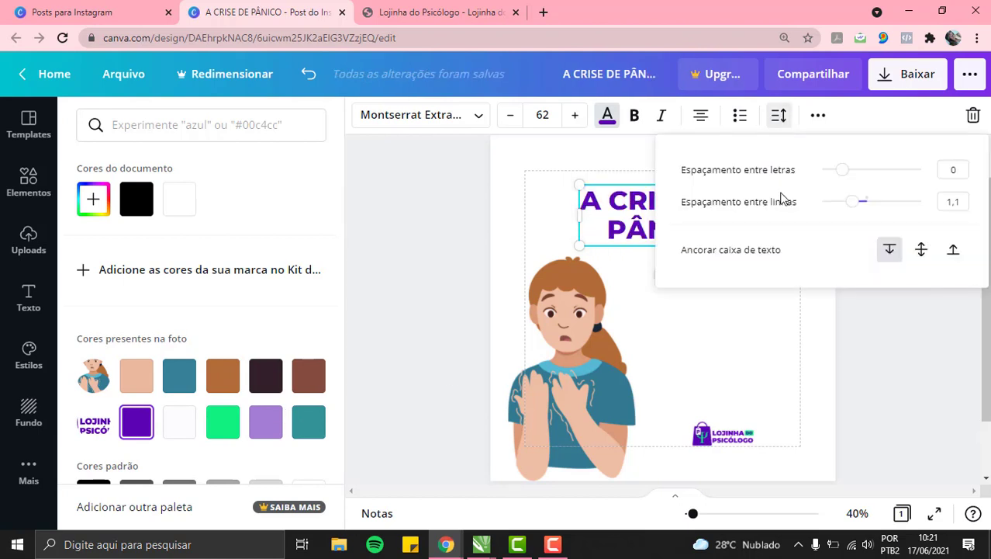
pyautogui.moveTo(840, 177); pyautogui.dragTo(837, 177)
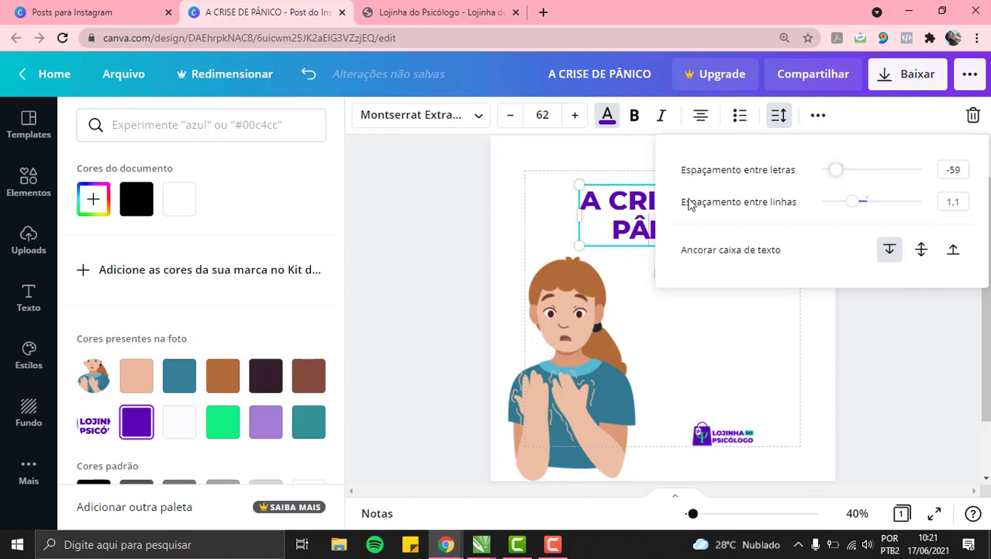
# Step: Set the whole title's letter spacing to -45 and its line spacing to 1.03
pyautogui.click(633, 224)
pyautogui.hotkey('ctrl', 'a')
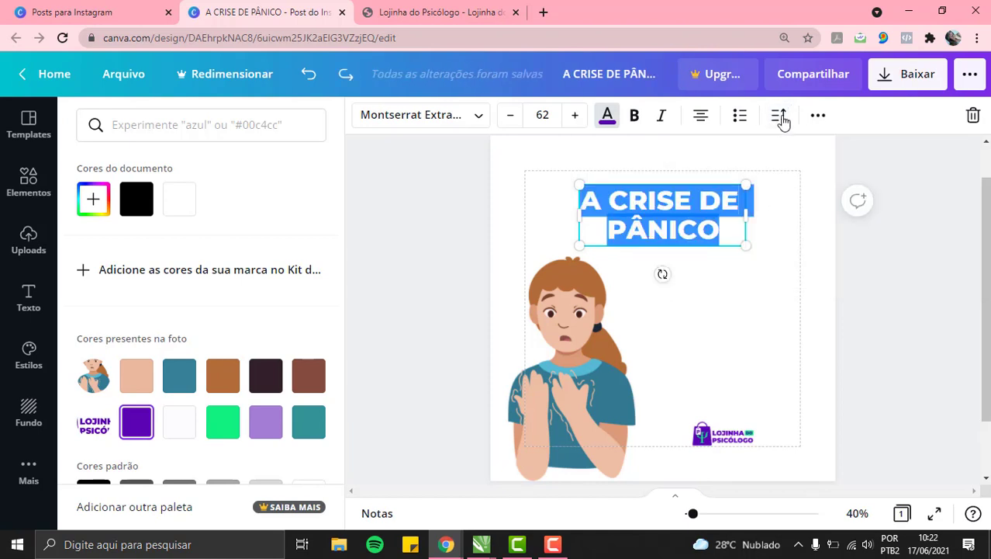
pyautogui.click(782, 120)
pyautogui.moveTo(841, 176); pyautogui.dragTo(850, 202)
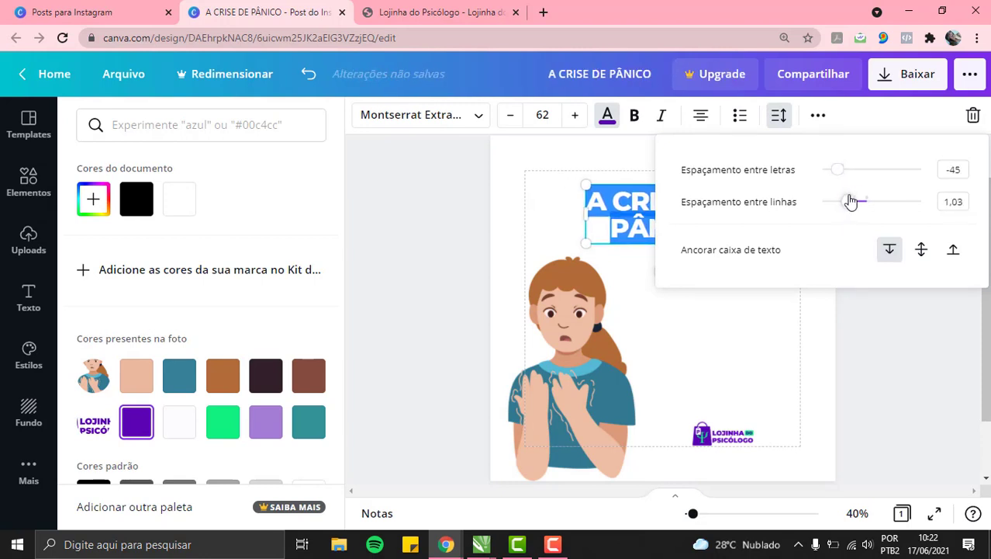
pyautogui.click(732, 346)
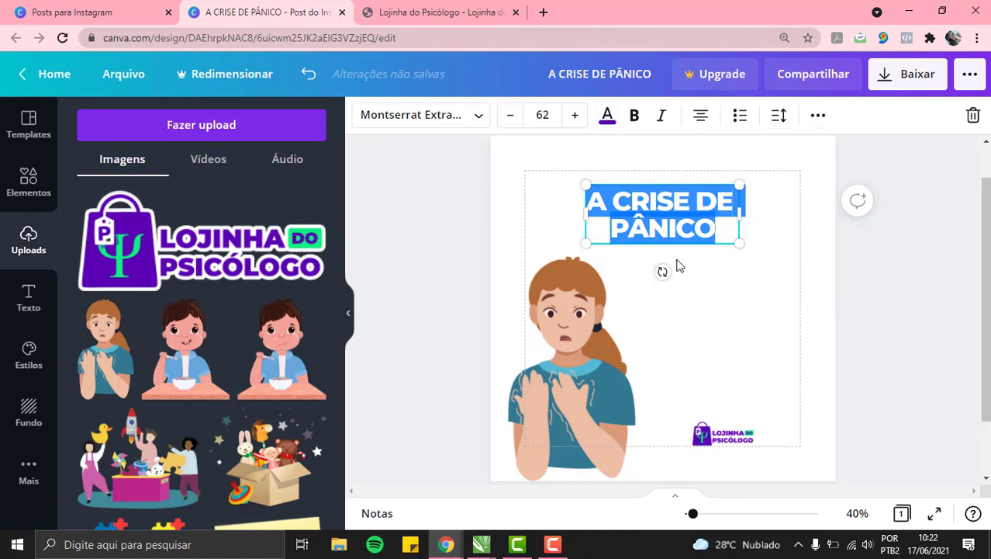
# Step: Increase the title's font size to 73
pyautogui.click(715, 240)
pyautogui.click(576, 116)
pyautogui.click(575, 116)
pyautogui.click(576, 116)
pyautogui.click(576, 116)
pyautogui.click(576, 116)
pyautogui.click(576, 116)
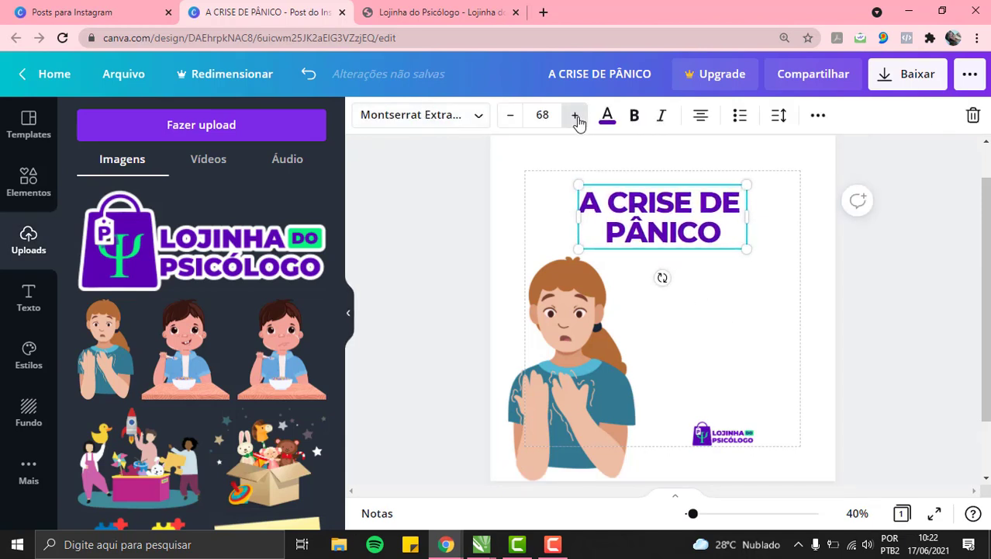
pyautogui.click(575, 117)
pyautogui.click(576, 117)
pyautogui.click(575, 116)
pyautogui.click(575, 116)
pyautogui.click(576, 117)
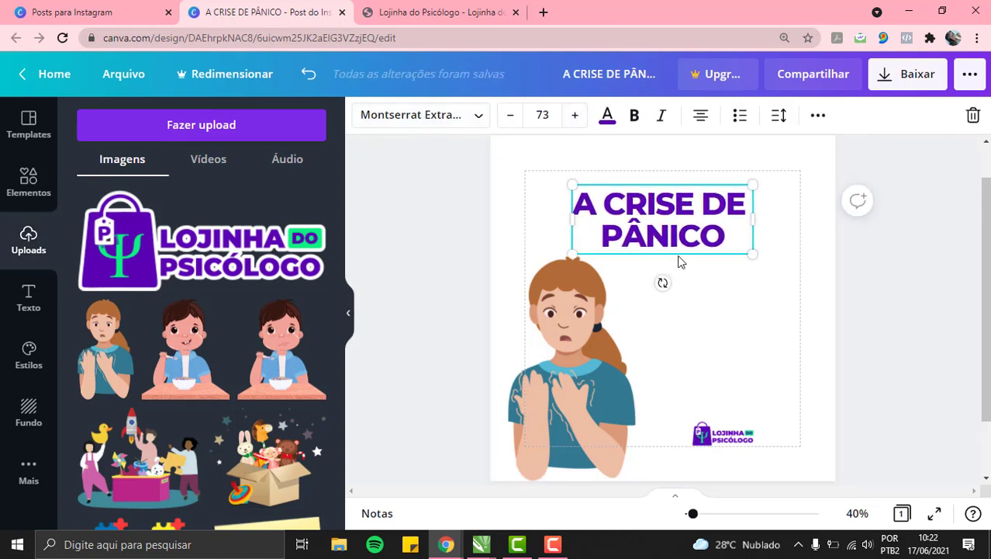
pyautogui.click(689, 322)
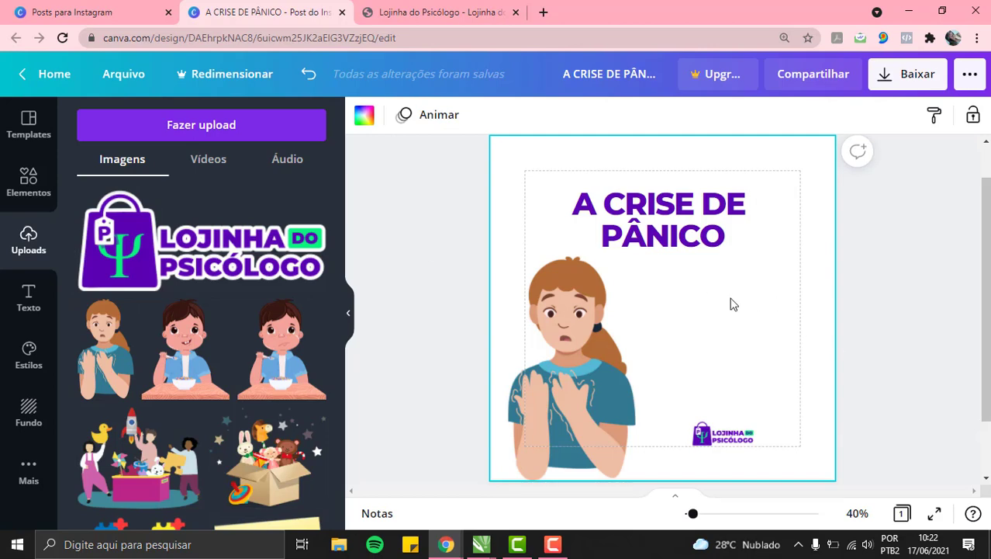
# Step: Add a square shape and reshape it into a thin horizontal bar below the title, reaching the page's right edge
pyautogui.click(15, 185)
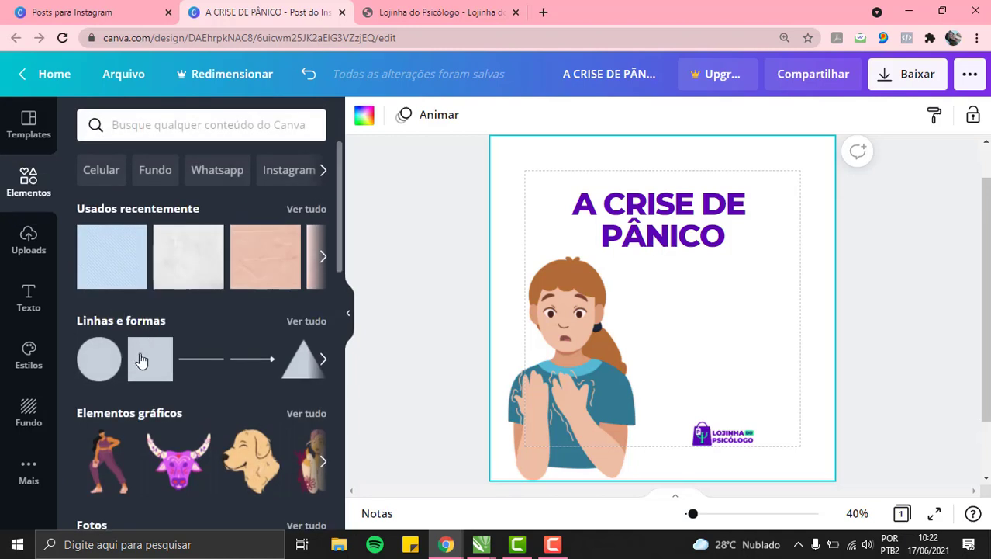
pyautogui.click(141, 359)
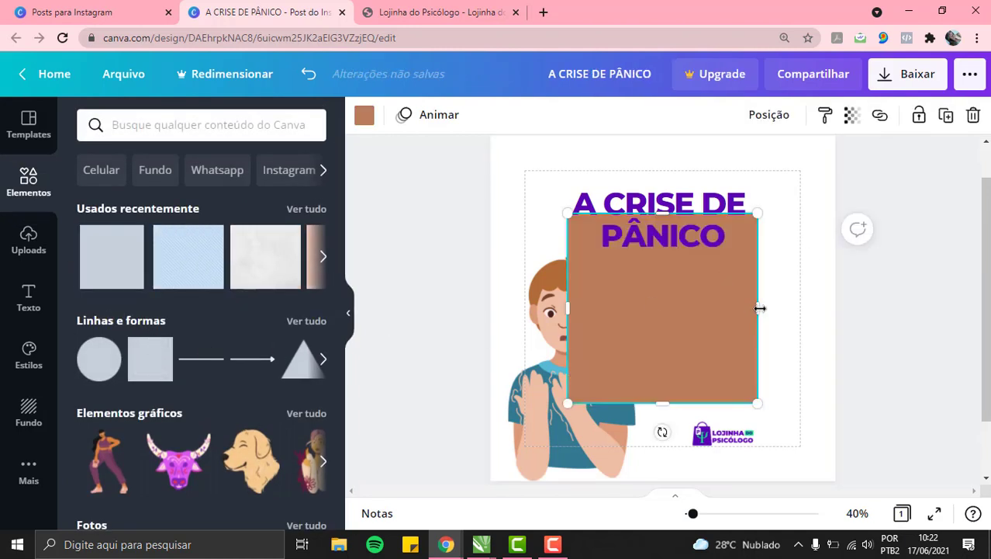
pyautogui.moveTo(760, 308); pyautogui.dragTo(831, 291)
pyautogui.moveTo(747, 214); pyautogui.dragTo(746, 252)
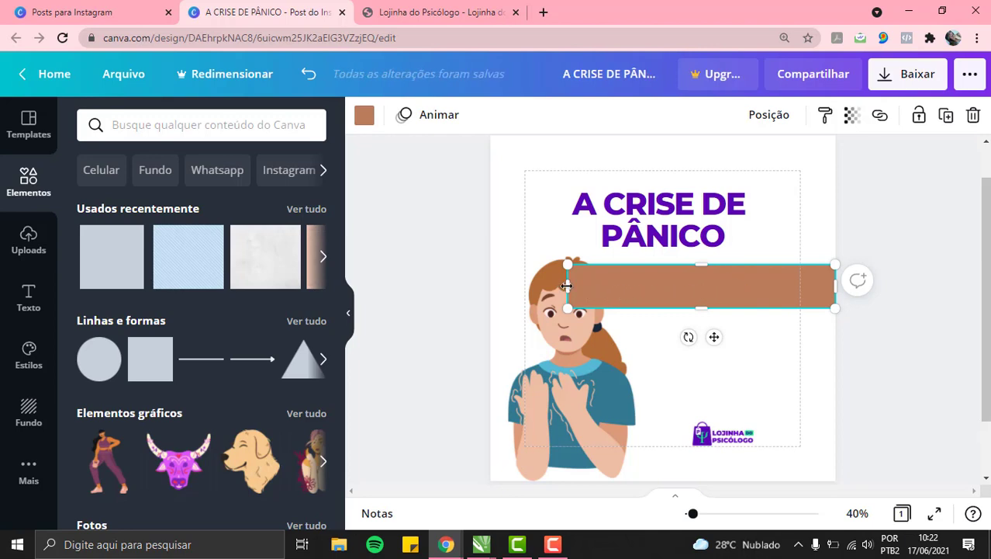
pyautogui.moveTo(567, 286)
pyautogui.mouseDown()
pyautogui.moveTo(605, 284)
pyautogui.moveTo(582, 284)
pyautogui.mouseUp()
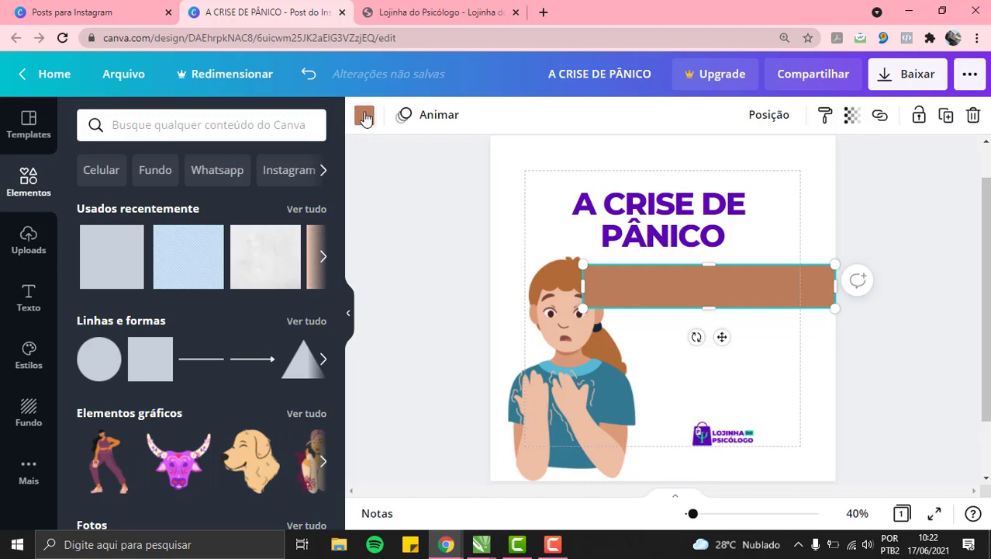
# Step: Recolour the bar with the document's dark purple
pyautogui.click(363, 117)
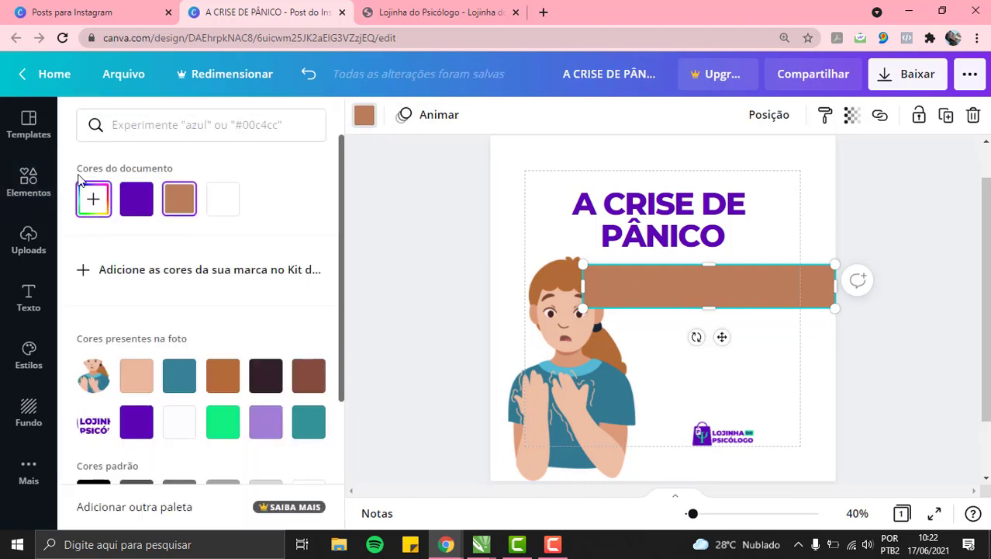
pyautogui.click(136, 199)
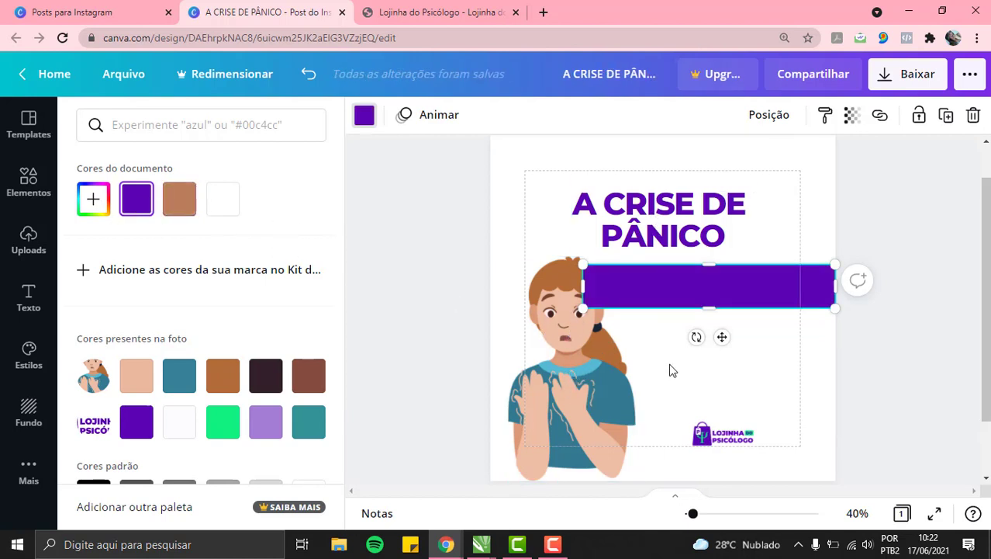
pyautogui.click(440, 283)
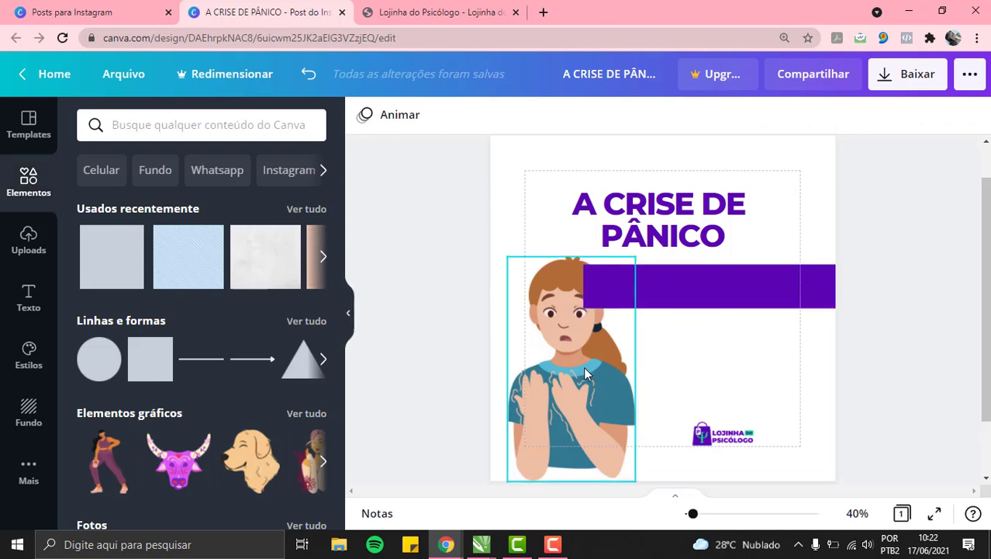
# Step: Bring the illustration of the girl to the front so it overlaps the purple bar
pyautogui.click(561, 325)
pyautogui.rightClick(558, 327)
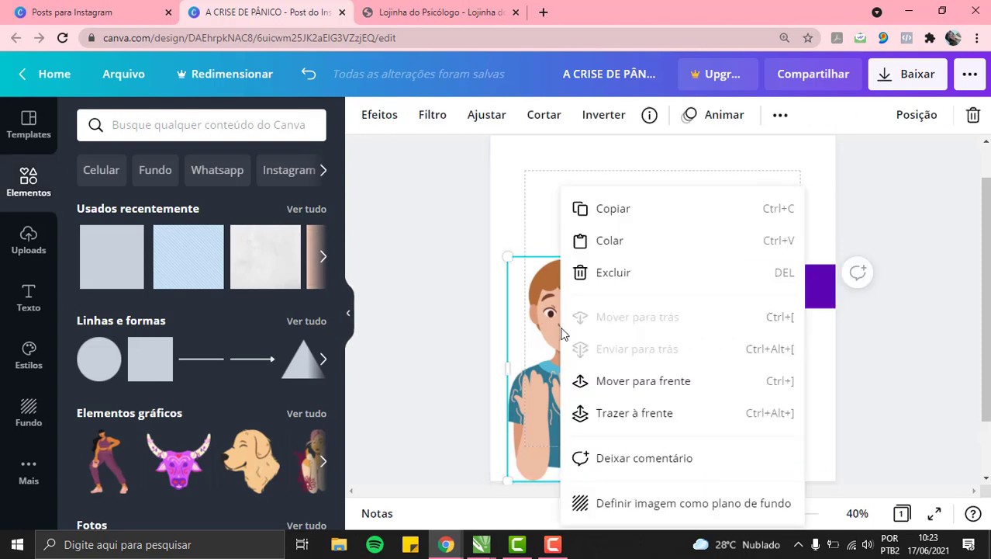
pyautogui.click(626, 419)
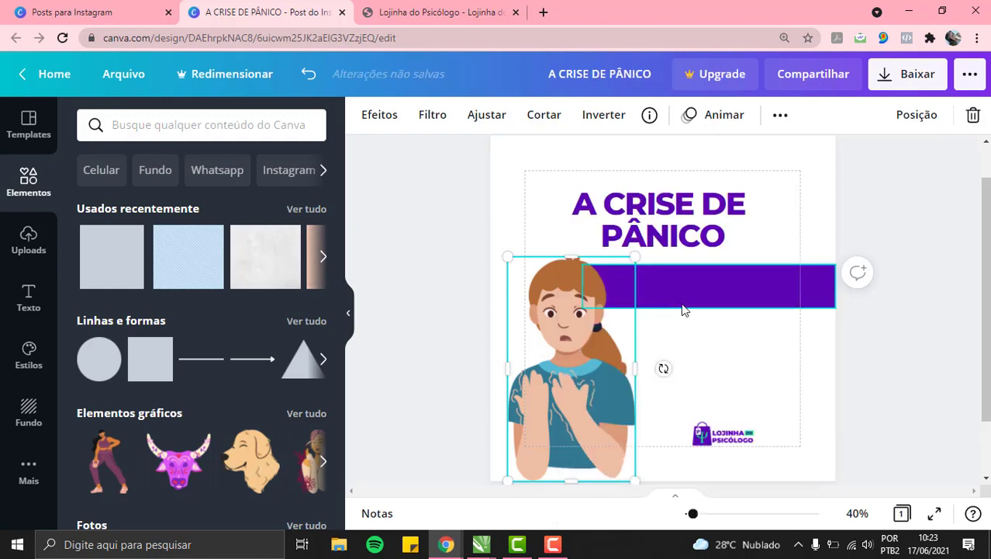
# Step: Duplicate the purple bar and place the copy directly below the first, aligned with it and separated by a narrow gap
pyautogui.click(711, 297)
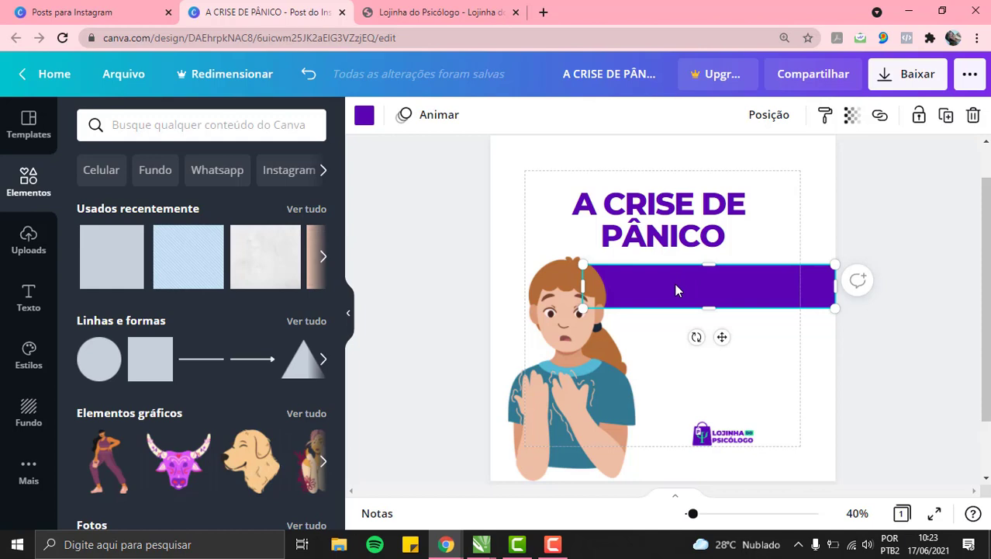
pyautogui.hotkey('ctrl', 'd')
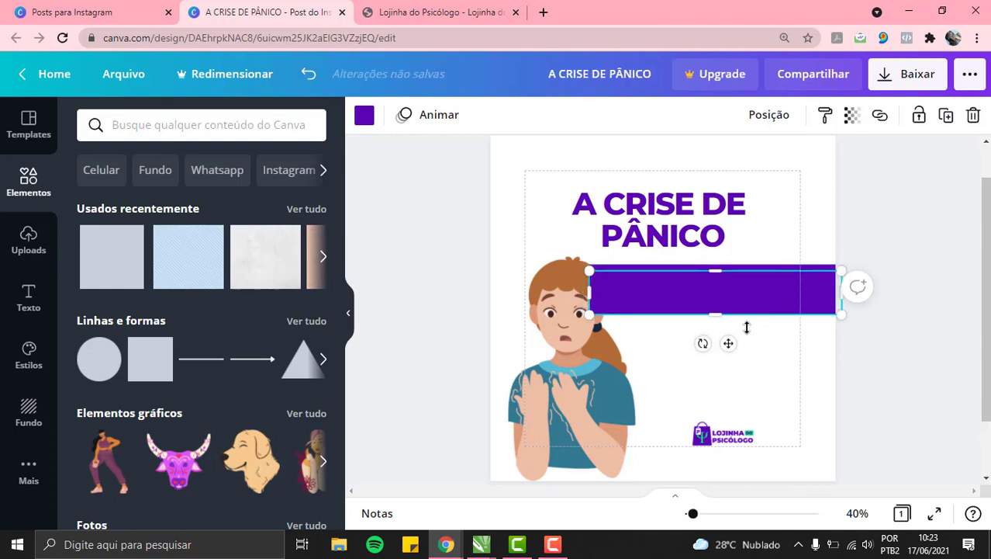
pyautogui.moveTo(726, 343); pyautogui.dragTo(725, 393)
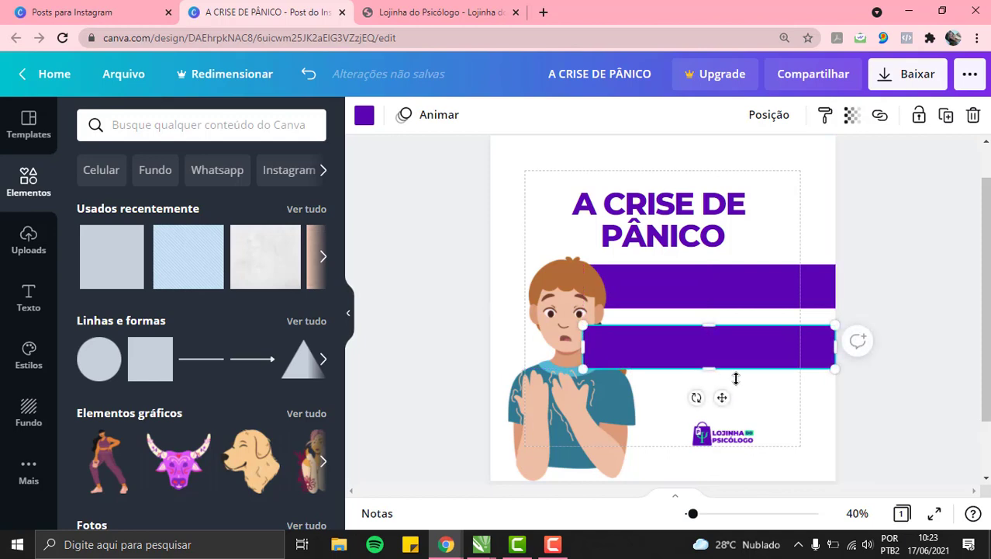
pyautogui.press('Up')
pyautogui.press('Up')
pyautogui.press('Up')
pyautogui.press('Up')
pyautogui.press('Up')
pyautogui.press('Up')
pyautogui.press('Up')
pyautogui.press('Up')
pyautogui.press('Up')
pyautogui.press('Up')
pyautogui.press('Up')
pyautogui.press('Up')
pyautogui.press('Up')
pyautogui.press('Up')
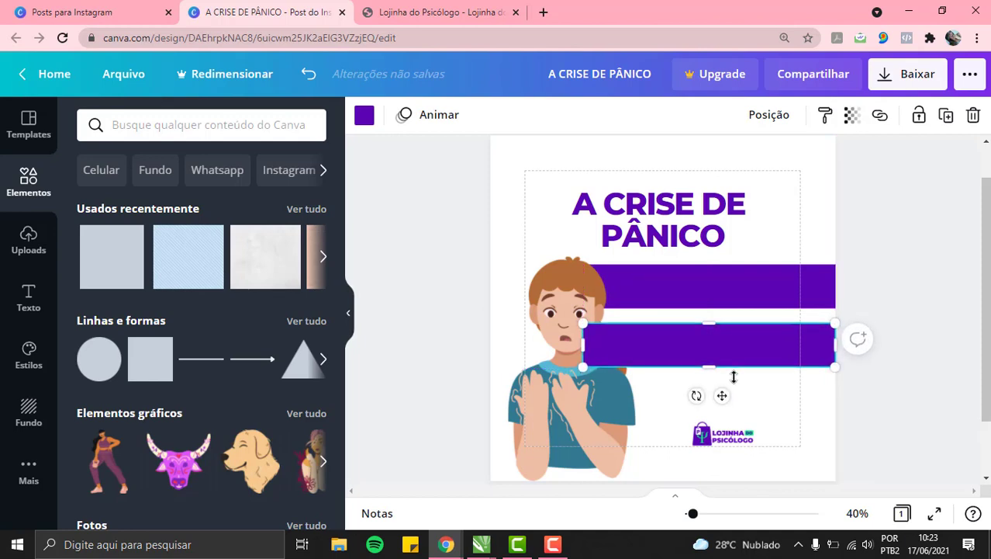
pyautogui.press('Up')
pyautogui.press('Up')
pyautogui.press('Up')
pyautogui.press('Up')
pyautogui.press('Up')
pyautogui.press('Up')
pyautogui.press('Up')
pyautogui.press('Up')
pyautogui.press('Up')
pyautogui.press('Up')
pyautogui.press('Up')
pyautogui.press('Up')
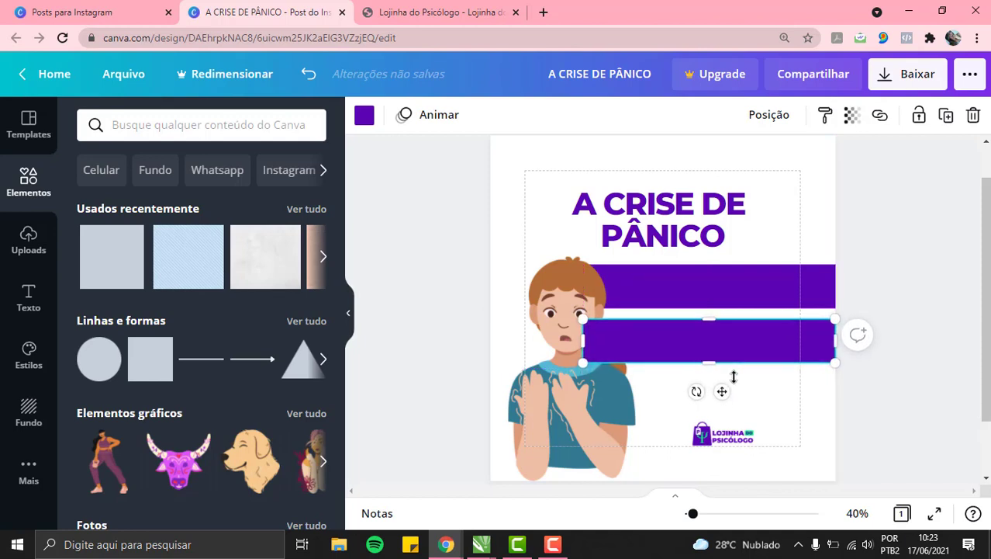
pyautogui.press('Up')
pyautogui.press('Up')
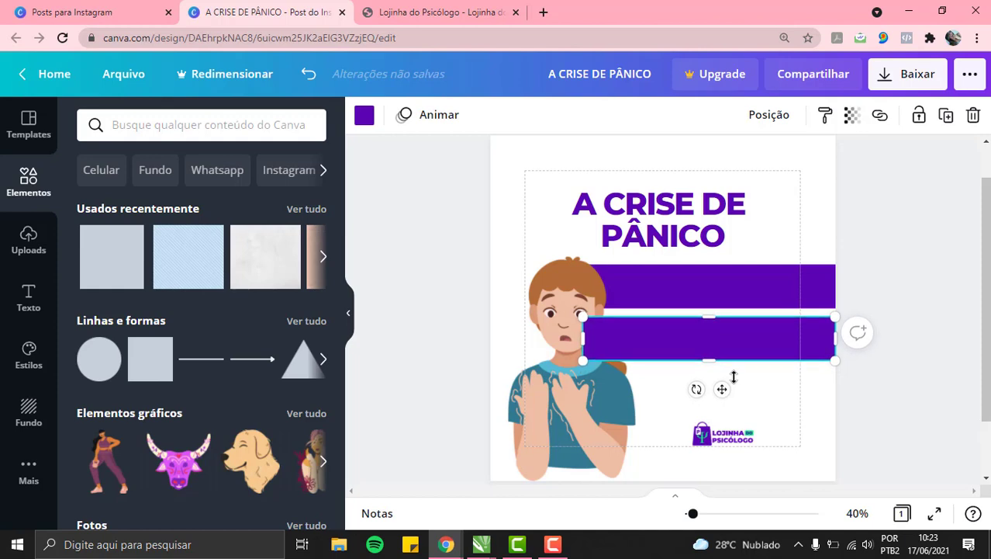
# Step: Add a third copy of the purple bar below the second, keeping the same alignment and gap
pyautogui.hotkey('shift', 'Down')
pyautogui.hotkey('shift', 'Down')
pyautogui.hotkey('shift', 'Right')
pyautogui.hotkey('shift', 'Right')
pyautogui.moveTo(728, 395); pyautogui.dragTo(723, 442)
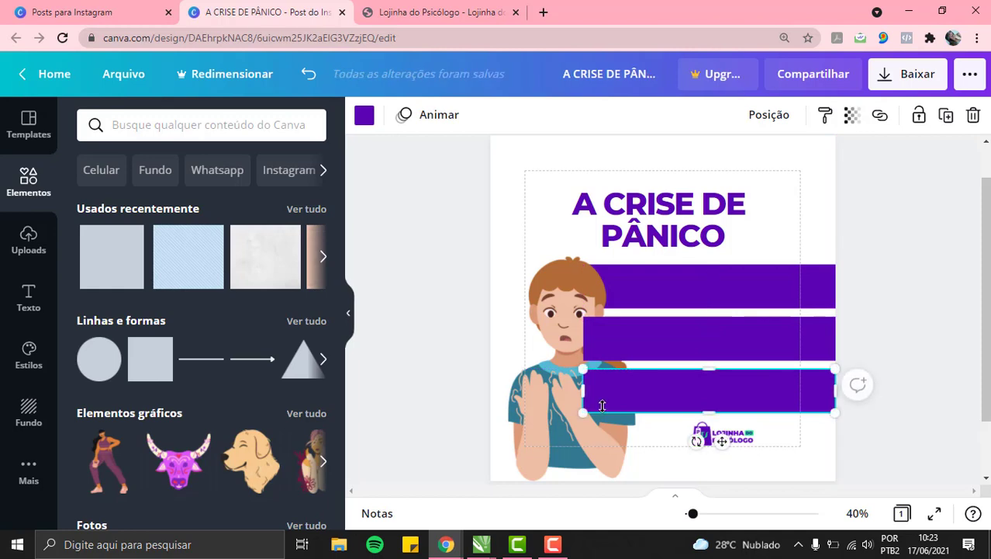
# Step: Bring the illustration of the girl in front of all three purple bars
pyautogui.click(546, 412)
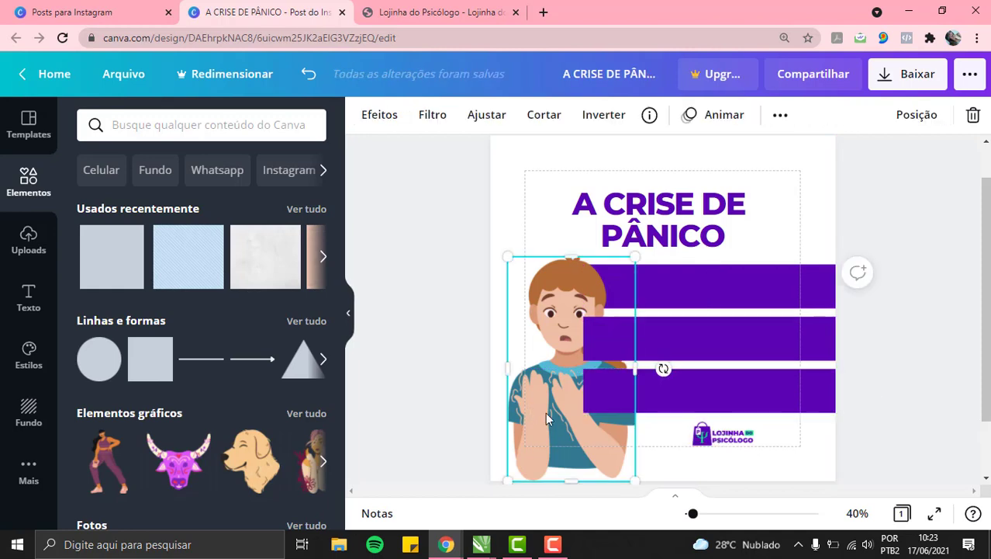
pyautogui.rightClick(546, 401)
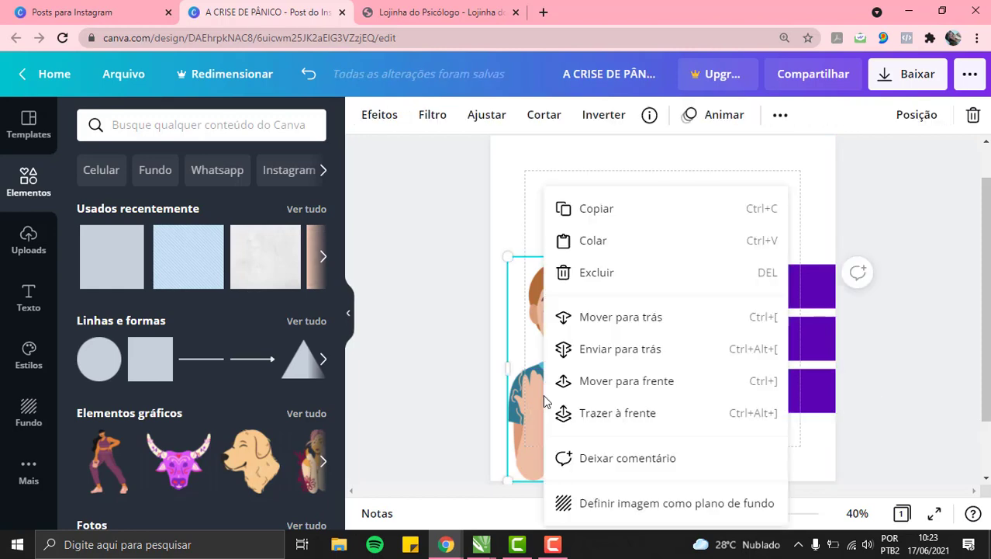
pyautogui.click(606, 417)
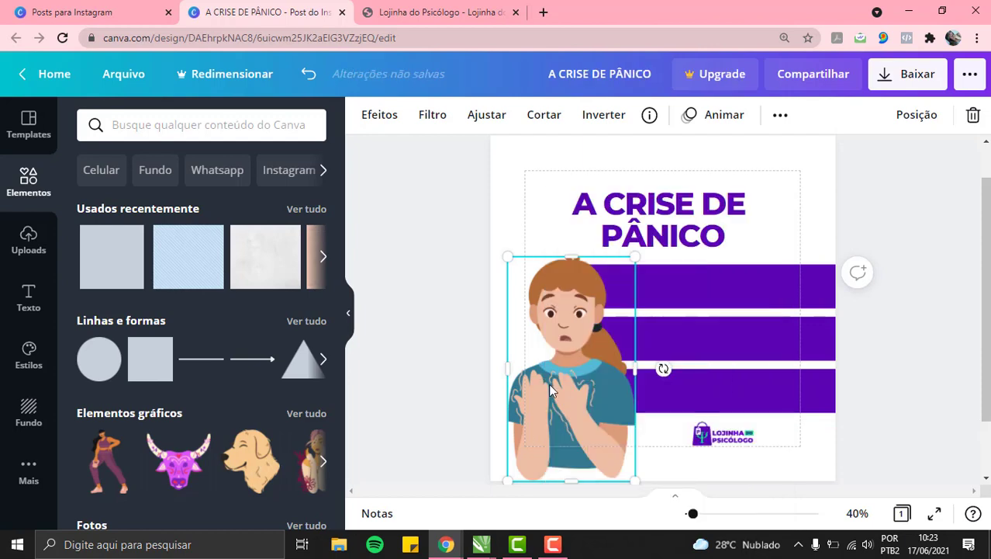
pyautogui.click(868, 446)
# Step: Reduce the height of each of the three purple bars slightly from its lower edge to widen the gaps
pyautogui.click(691, 302)
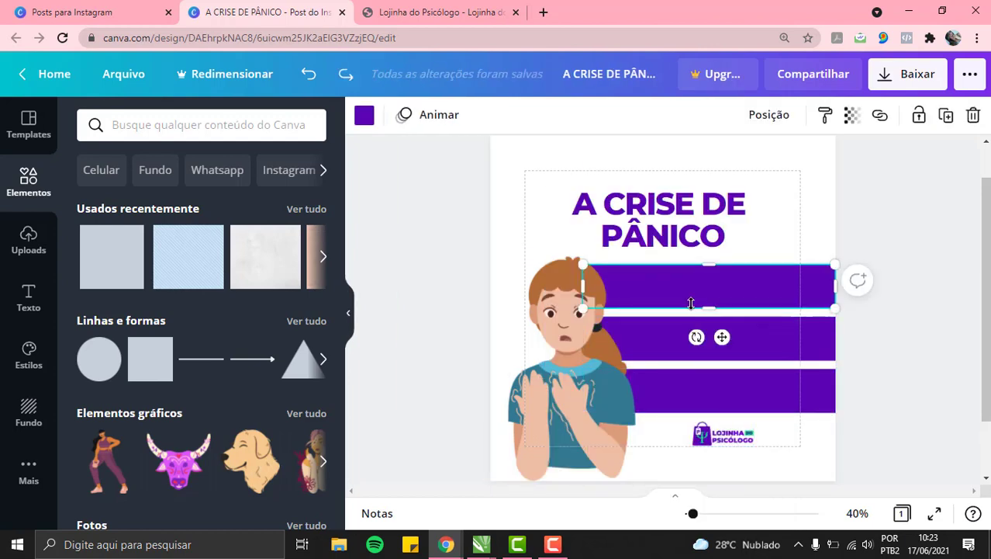
pyautogui.moveTo(710, 307); pyautogui.dragTo(709, 302)
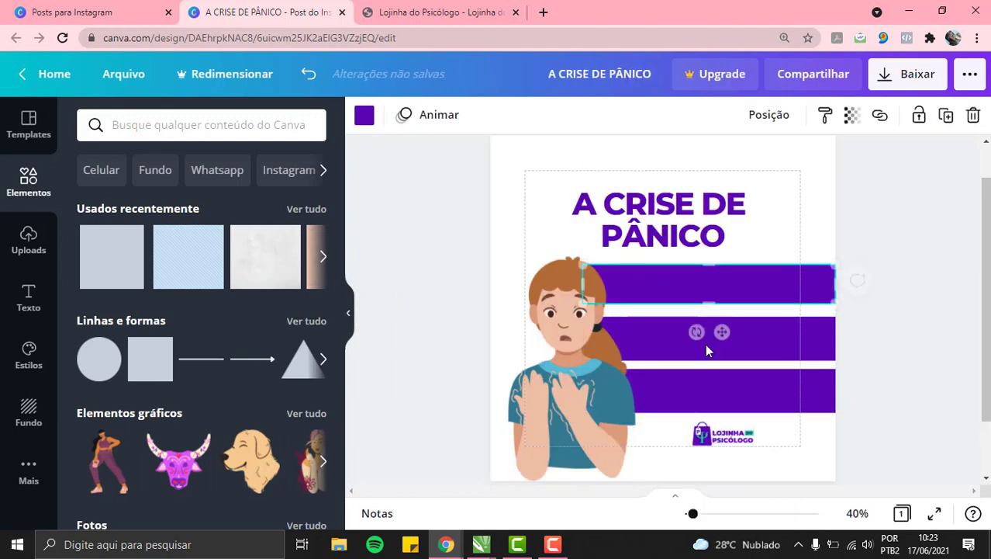
pyautogui.click(704, 346)
pyautogui.moveTo(707, 353); pyautogui.dragTo(706, 349)
pyautogui.click(709, 388)
pyautogui.moveTo(708, 412); pyautogui.dragTo(708, 404)
pyautogui.moveTo(782, 398); pyautogui.dragTo(782, 398)
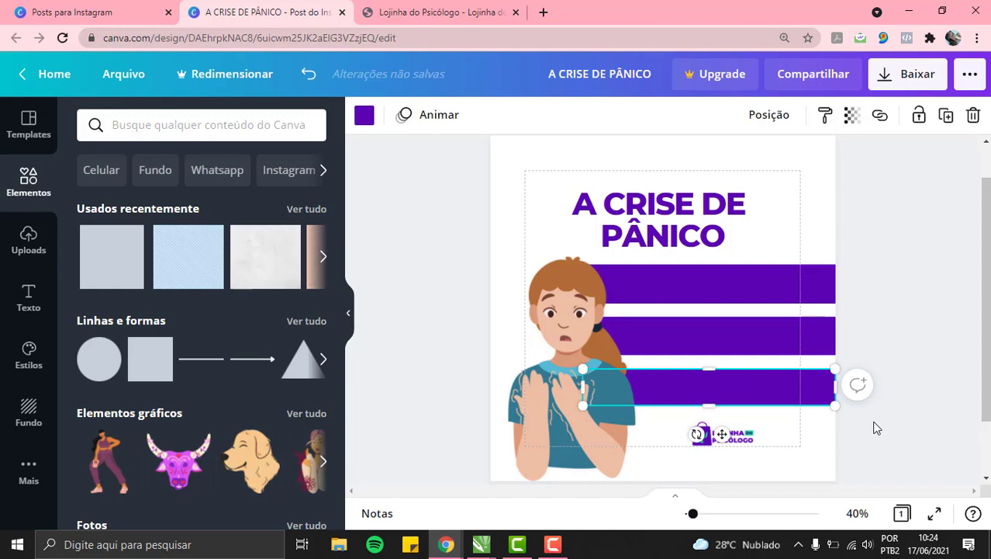
pyautogui.click(872, 423)
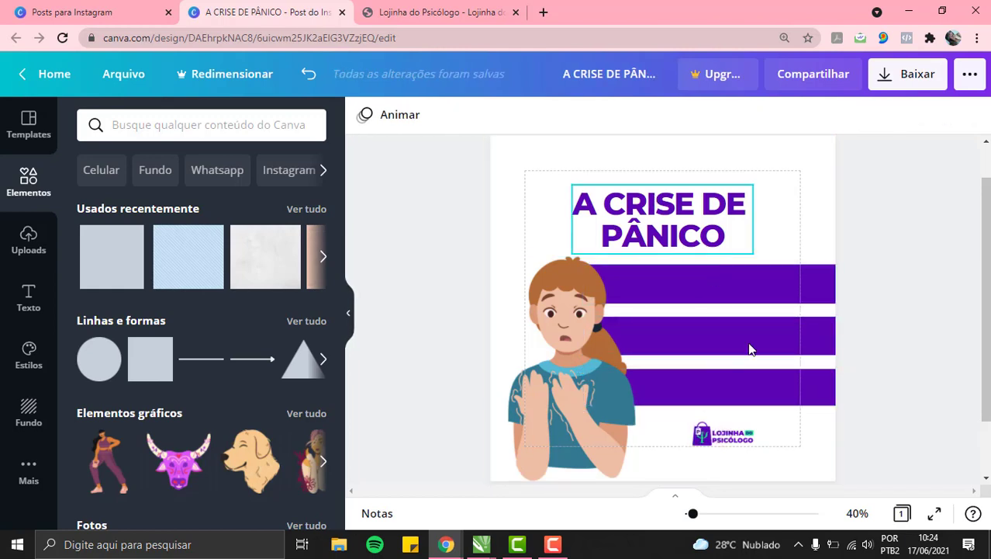
# Step: Insert a subtitle text box and centre it on the uppermost purple bar
pyautogui.click(30, 297)
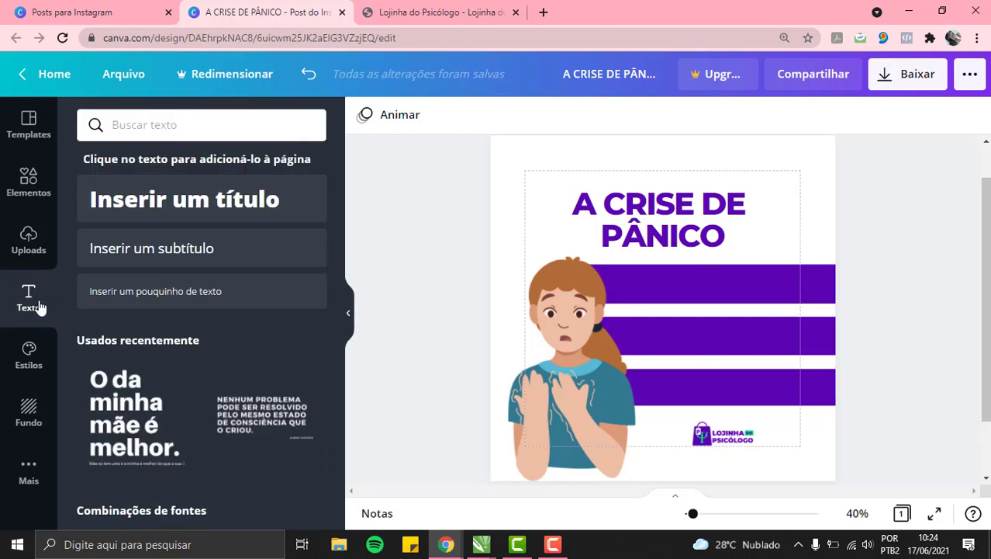
pyautogui.click(175, 256)
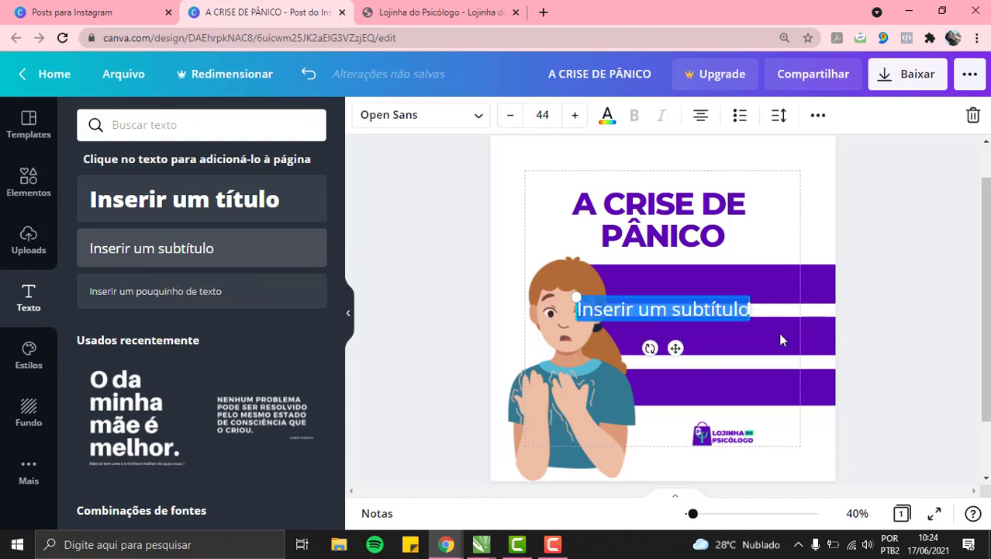
pyautogui.moveTo(675, 350); pyautogui.dragTo(726, 328)
pyautogui.moveTo(720, 329)
pyautogui.mouseDown()
pyautogui.moveTo(732, 326)
pyautogui.moveTo(714, 326)
pyautogui.moveTo(723, 324)
pyautogui.mouseUp()
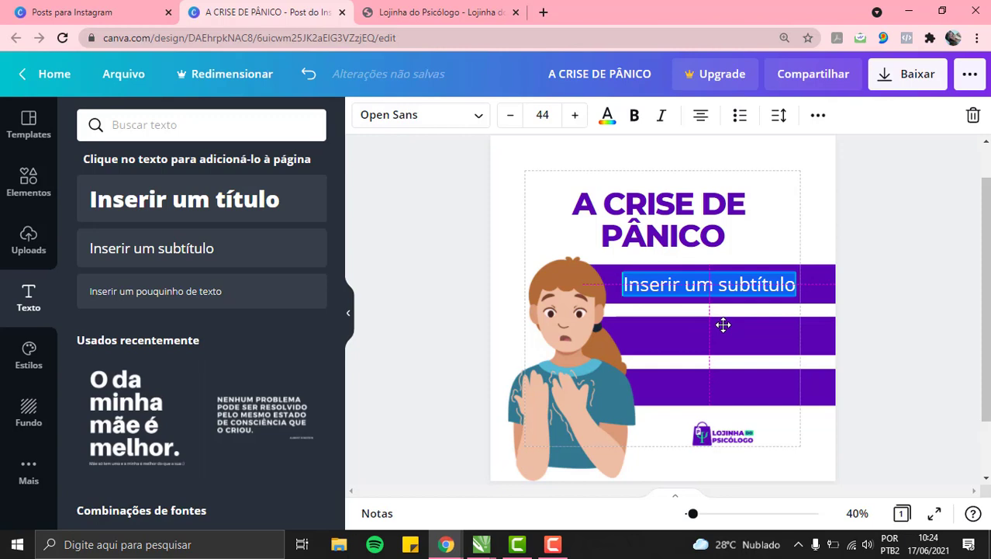
pyautogui.moveTo(723, 324); pyautogui.dragTo(723, 324)
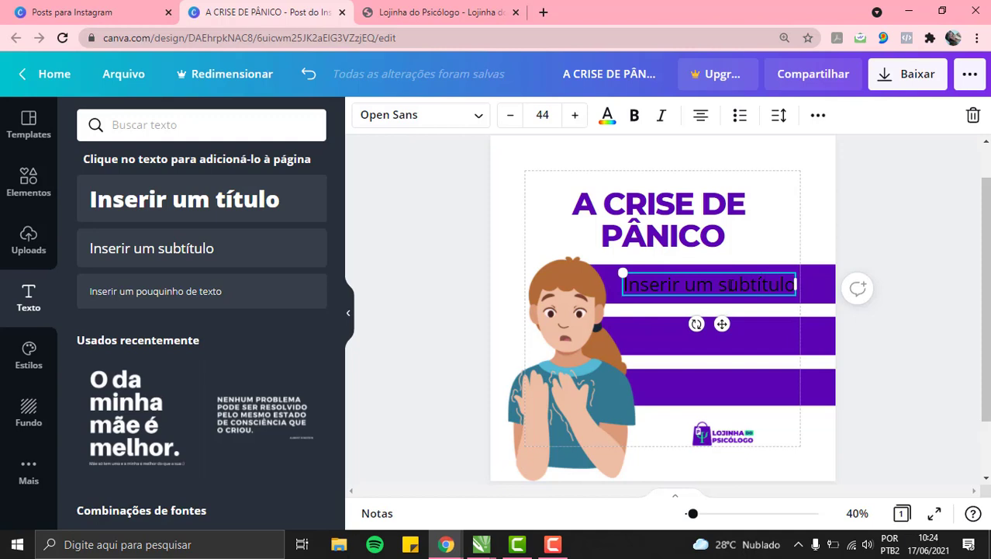
# Step: Replace the subtitle's placeholder text with "SENTIMENTOS DE IRREALIDADE"
pyautogui.doubleClick(730, 285)
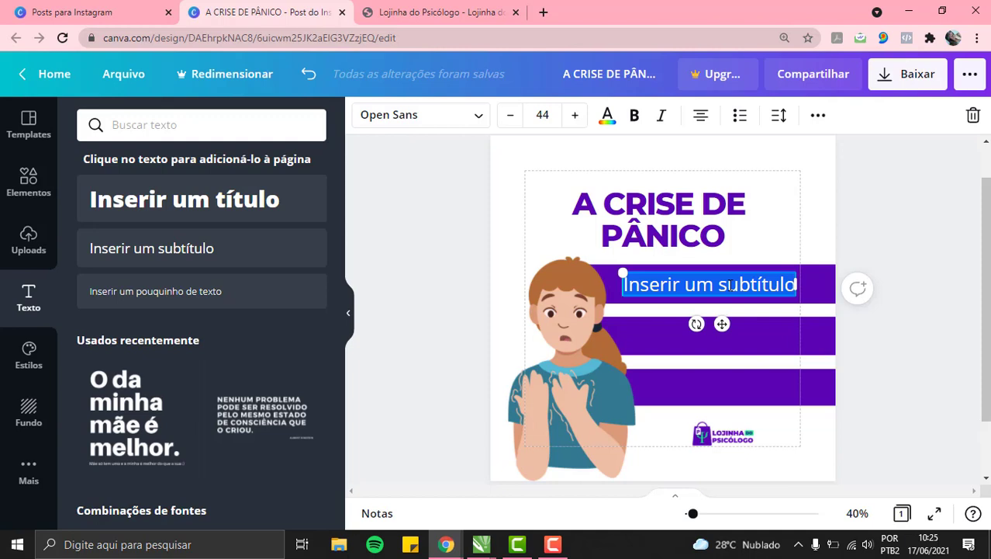
pyautogui.write('SENT')
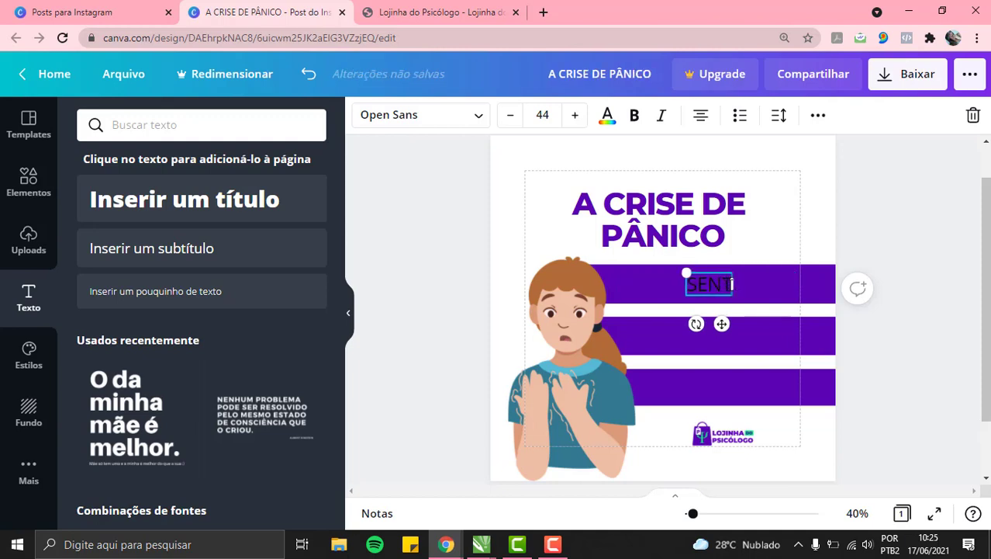
pyautogui.write('IMENTOS')
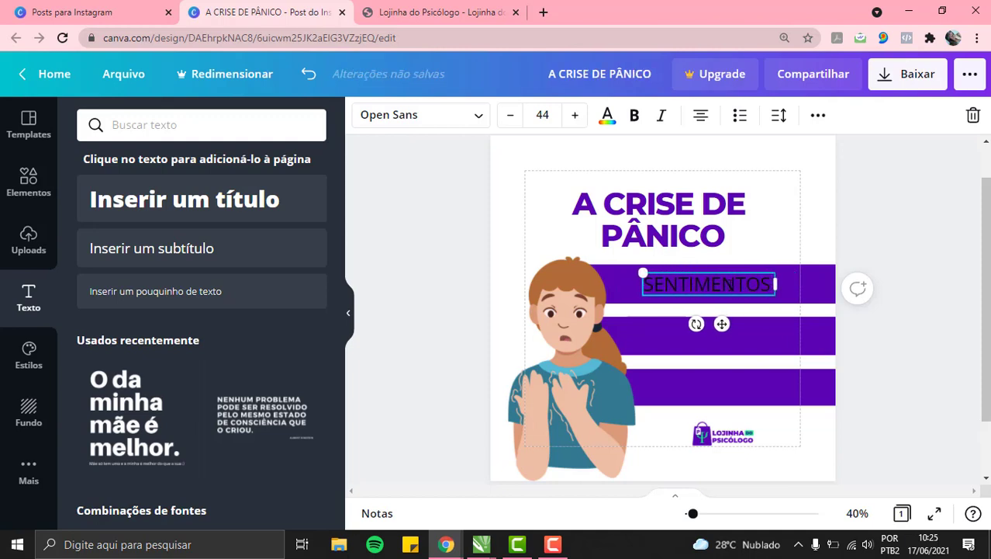
pyautogui.write(' DE IRREALIDADE')
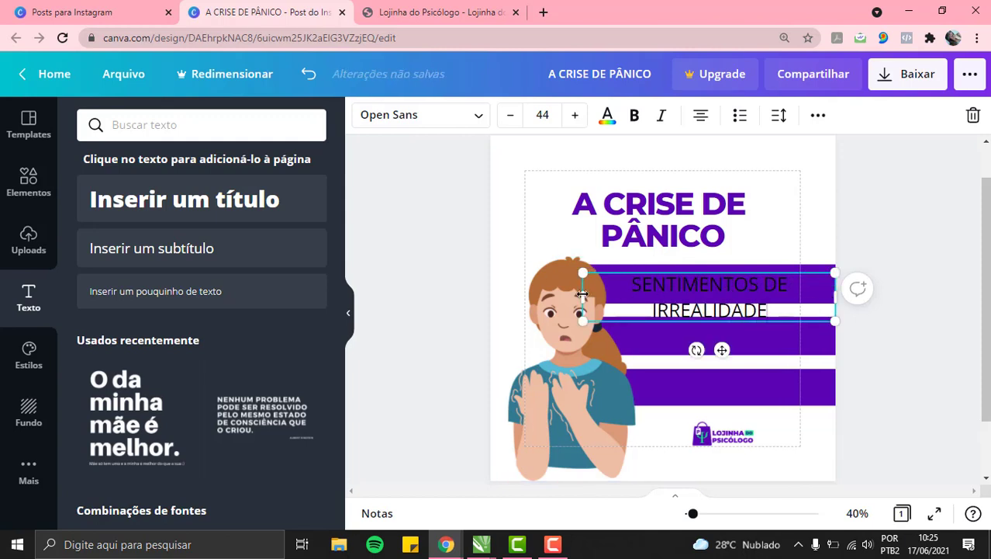
# Step: Reduce the subtitle's font size to 32 and reposition it on the uppermost bar, clear of the girl's head
pyautogui.tripleClick(508, 115)
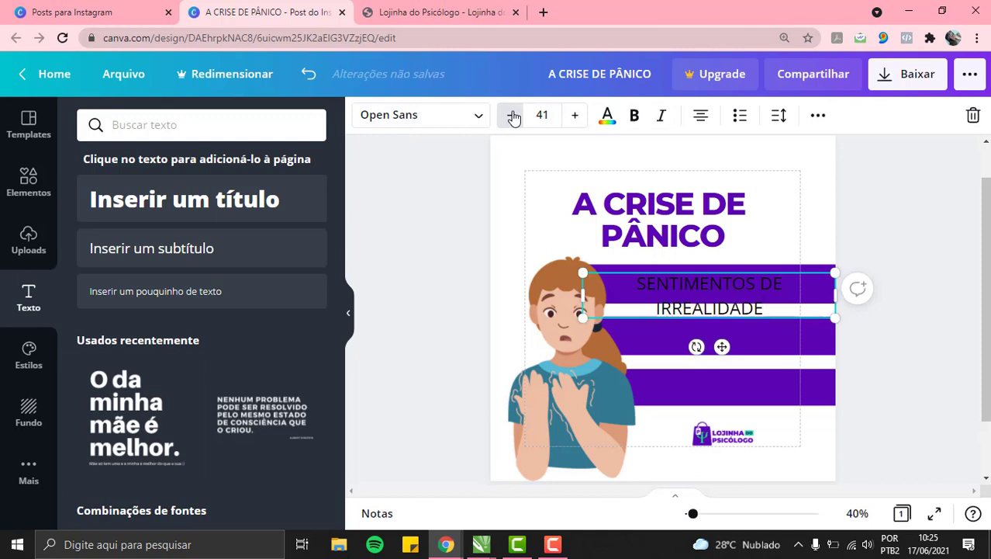
pyautogui.tripleClick(510, 116)
pyautogui.tripleClick(512, 116)
pyautogui.tripleClick(513, 116)
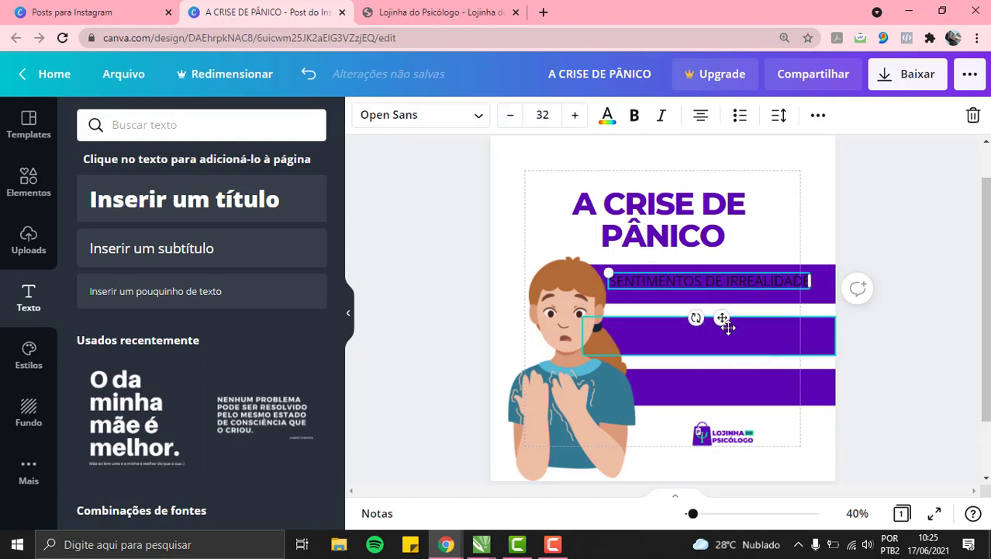
pyautogui.moveTo(721, 319); pyautogui.dragTo(731, 322)
# Step: Change the colour of the "SENTIMENTOS DE IRREALIDADE" text to white
pyautogui.doubleClick(665, 286)
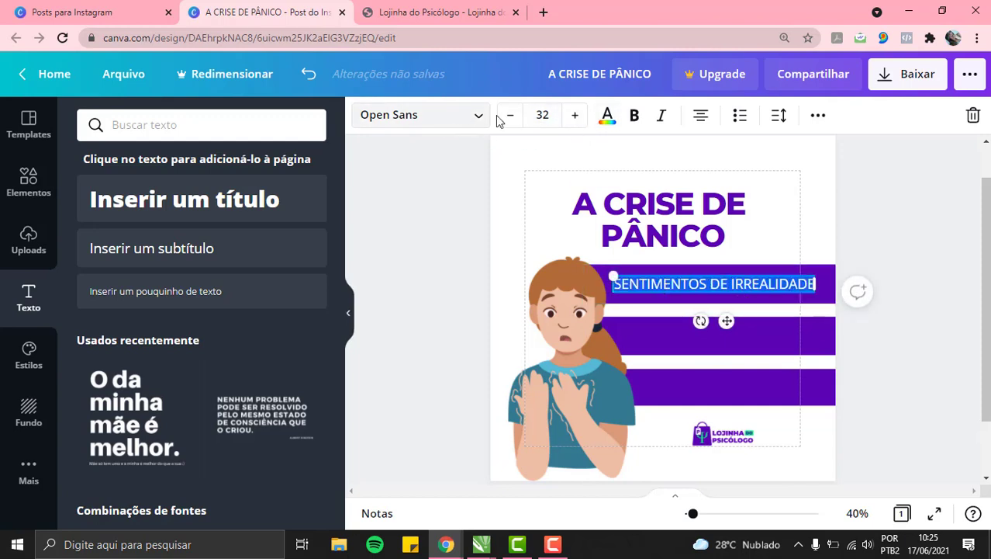
pyautogui.click(609, 124)
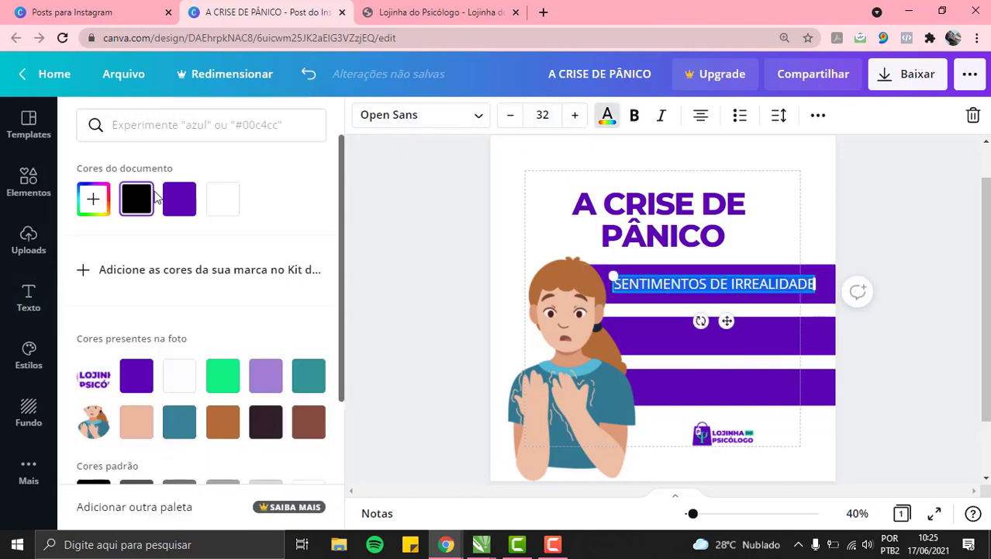
pyautogui.click(225, 203)
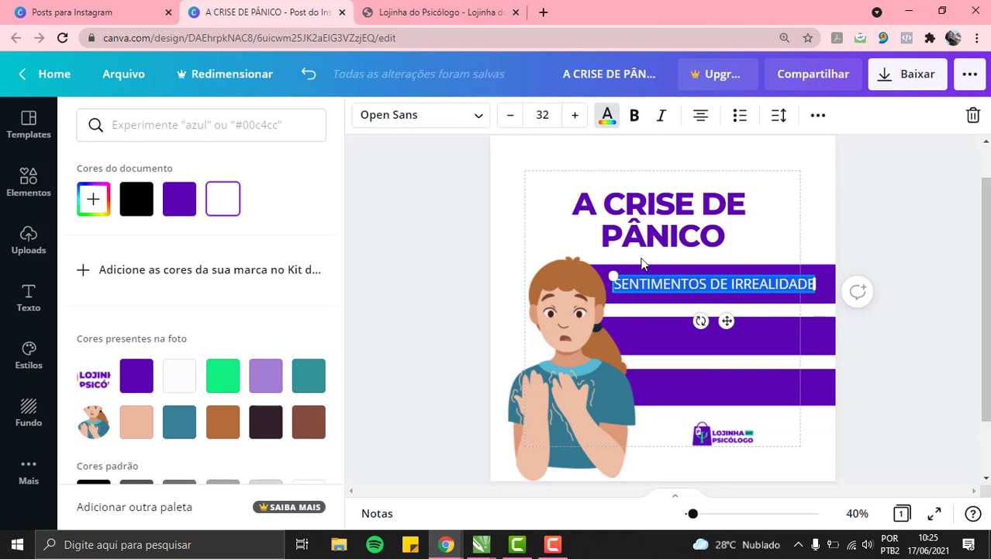
pyautogui.click(445, 274)
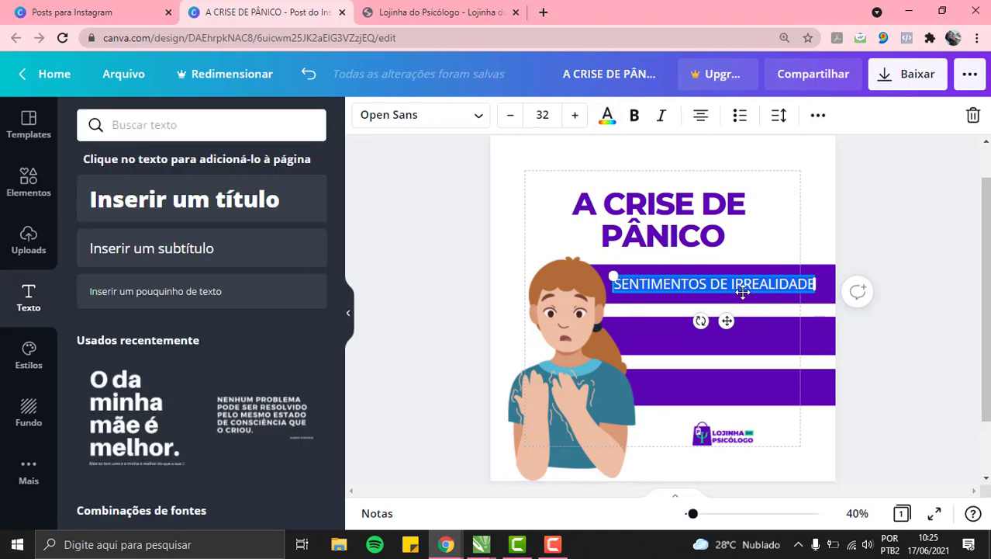
pyautogui.click(706, 285)
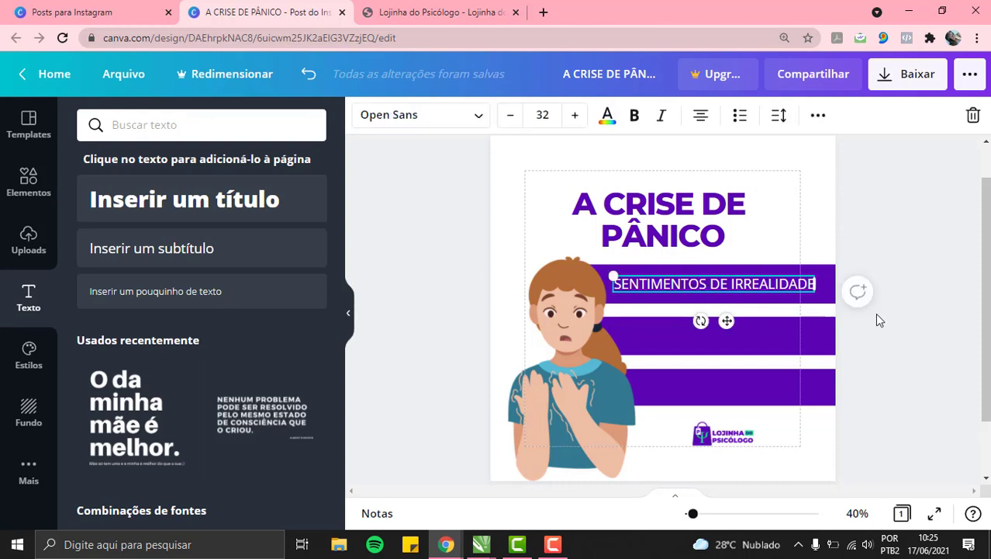
pyautogui.click(936, 331)
# Step: Duplicate the white symptom text twice and place one copy on the middle bar and one on the lowest bar
pyautogui.click(737, 285)
pyautogui.hotkey('ctrl', 'd')
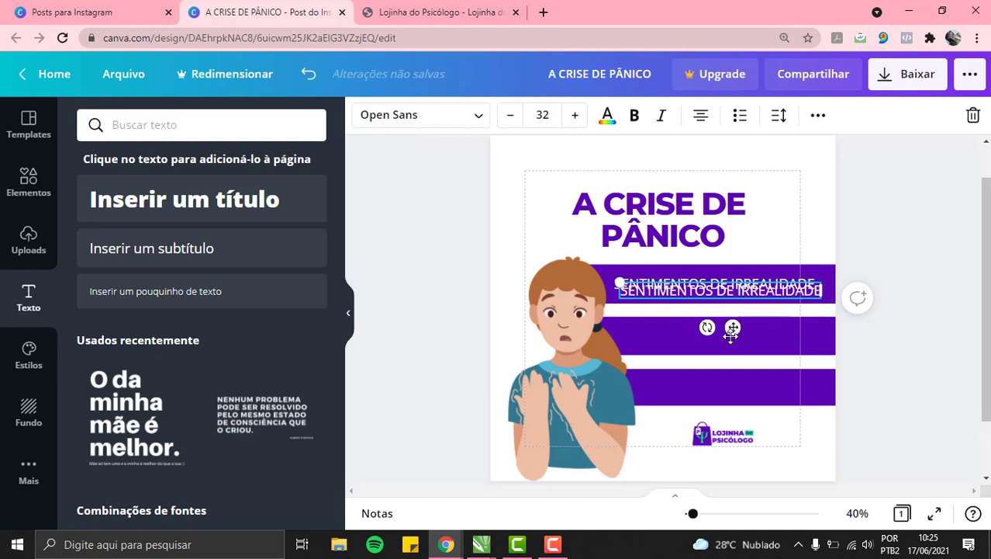
pyautogui.moveTo(732, 331); pyautogui.dragTo(728, 371)
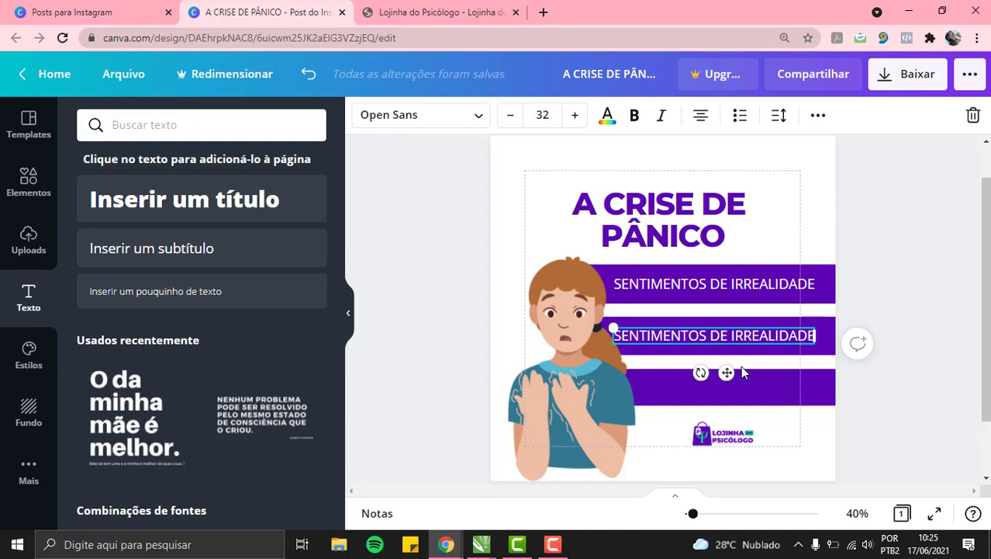
pyautogui.hotkey('ctrl', 'd')
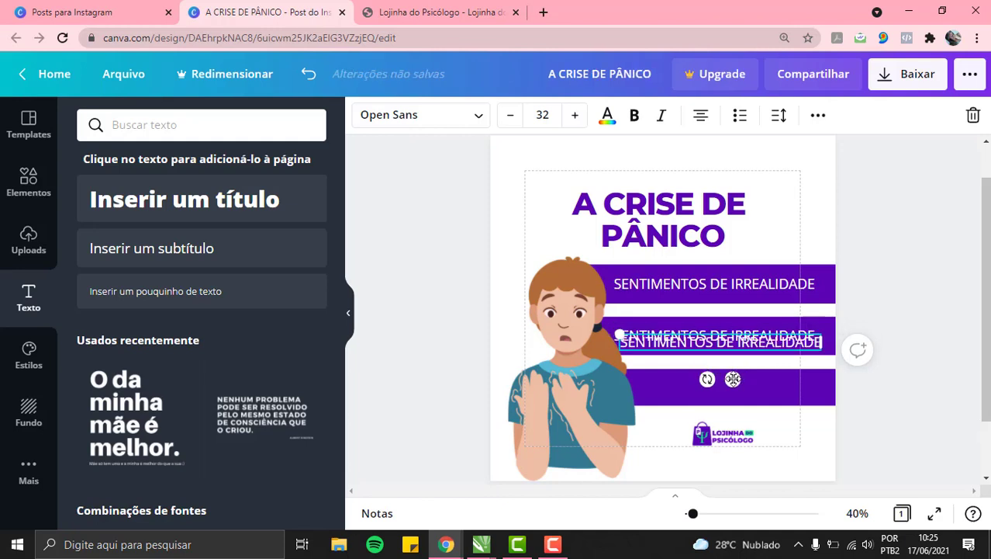
pyautogui.moveTo(727, 380); pyautogui.dragTo(737, 427)
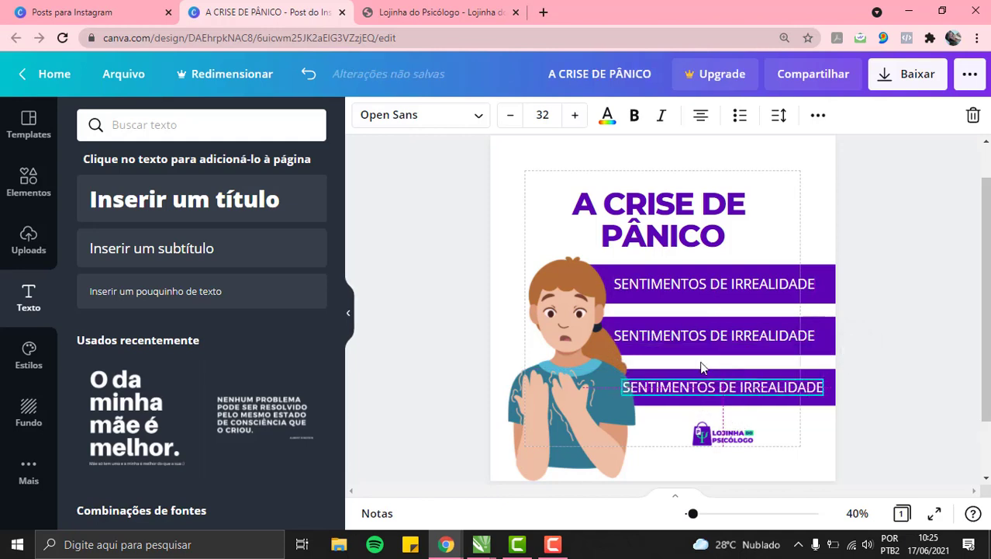
# Step: Replace the middle bar's text with "MEDO DE ENLOUQUECER"
pyautogui.click(670, 338)
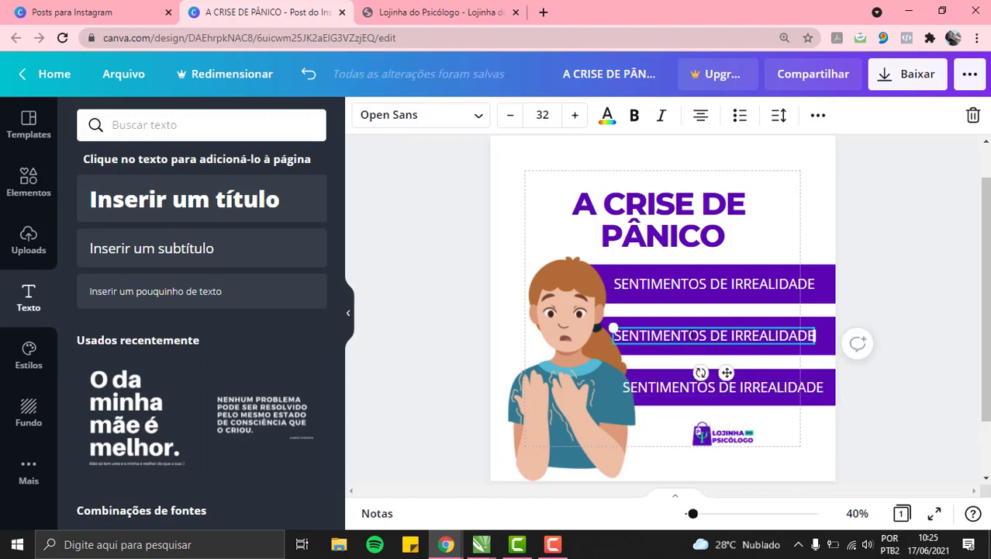
pyautogui.click(693, 335)
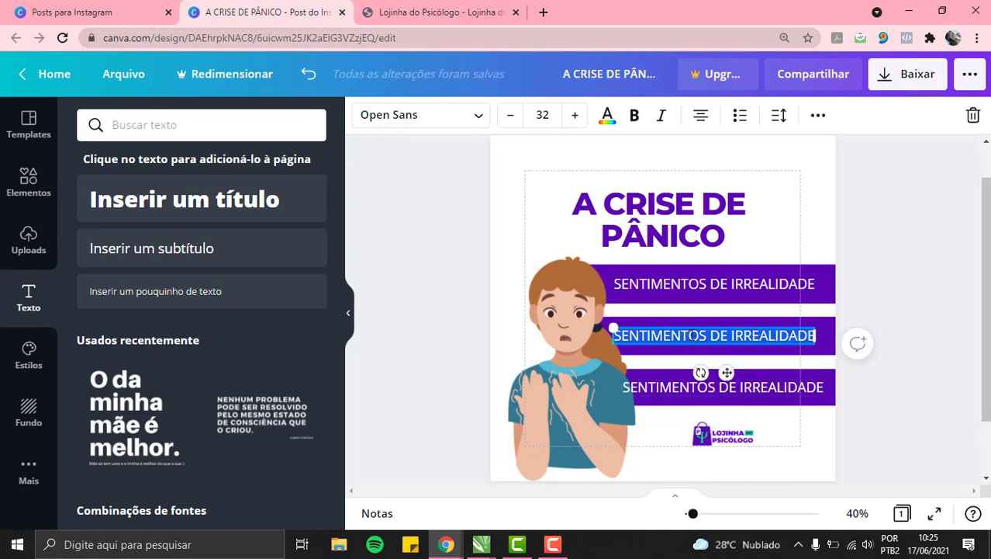
pyautogui.write('MEDO DE EN')
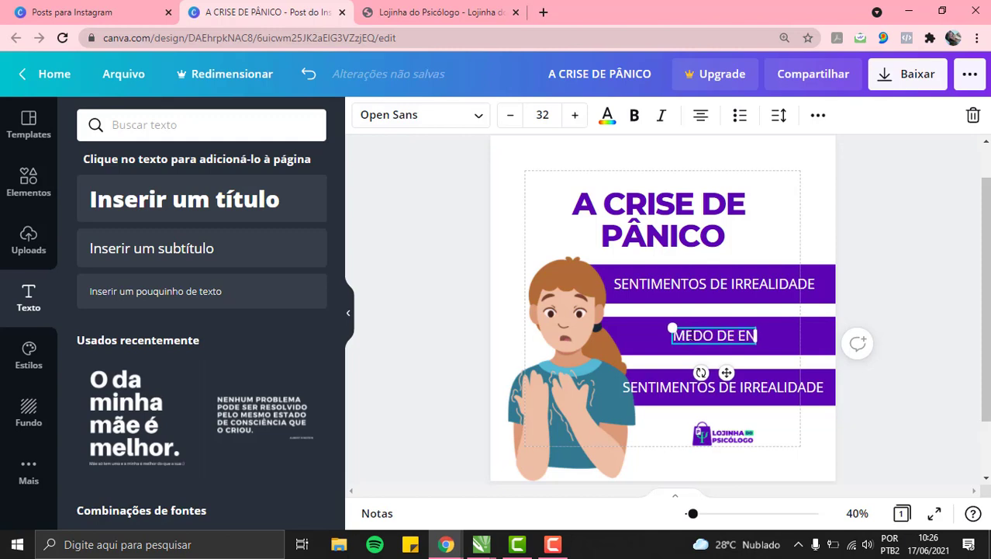
pyautogui.write('LOUC')
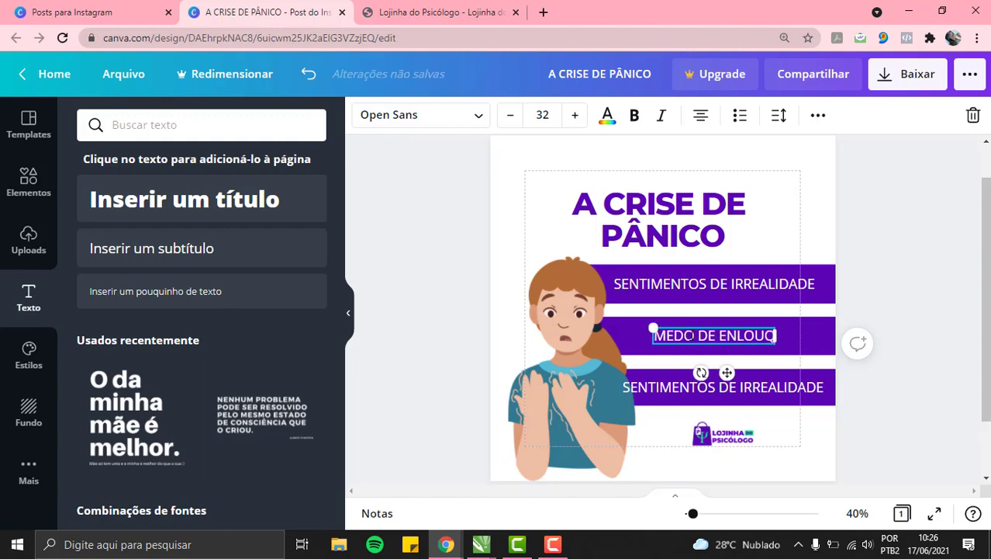
pyautogui.press('BackSpace')
pyautogui.write('QUE')
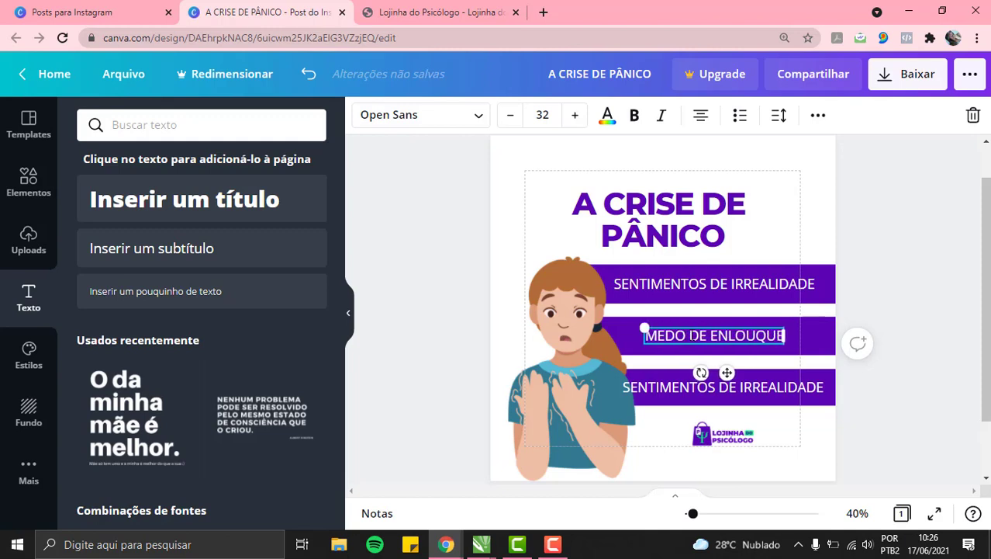
pyautogui.write('CER')
# Step: Replace the lowest bar's text with "MEDO DE MORRER"
pyautogui.click(760, 391)
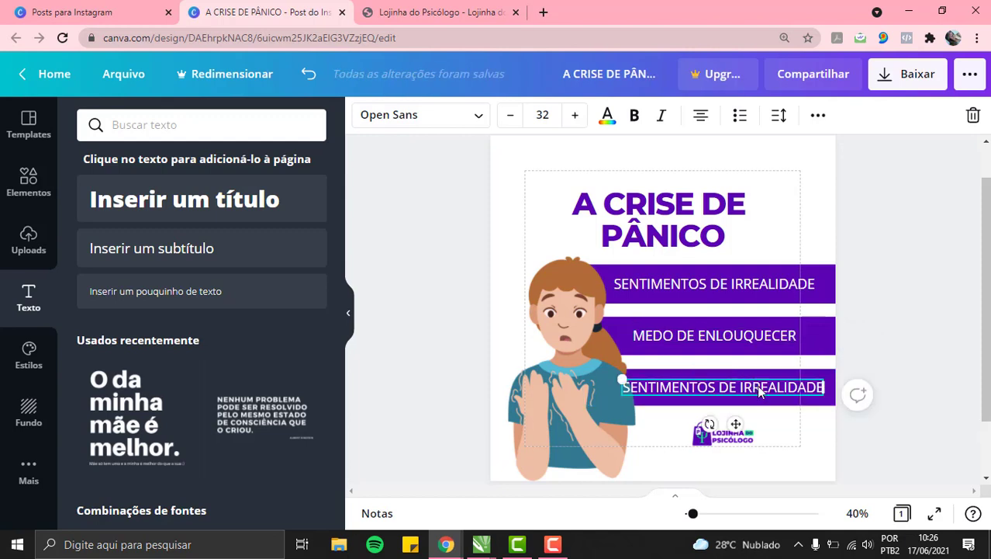
pyautogui.doubleClick(760, 394)
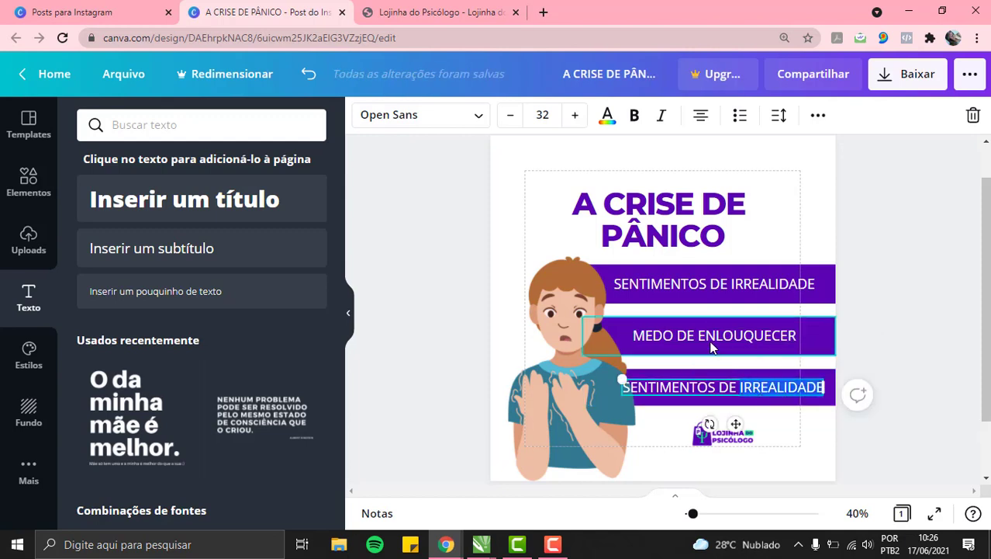
pyautogui.tripleClick(768, 394)
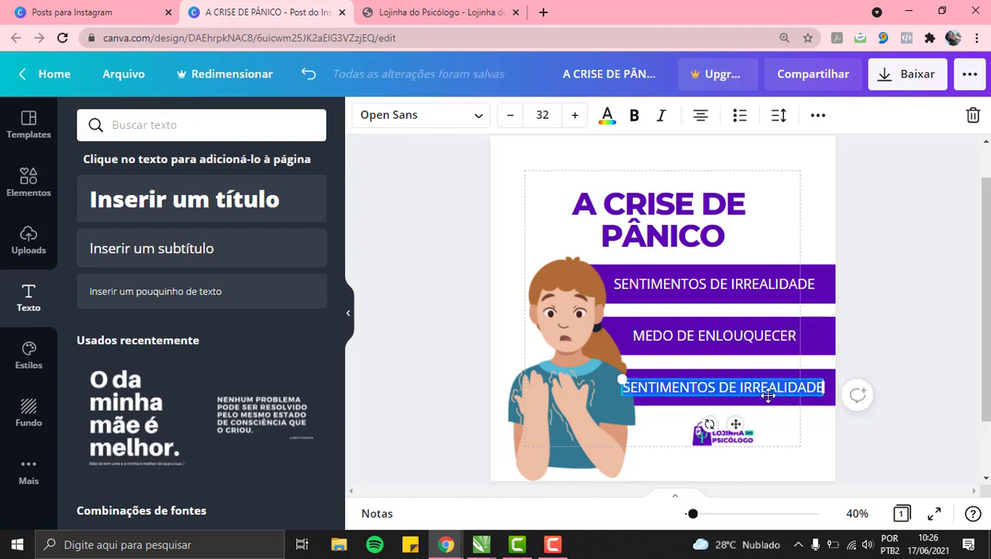
pyautogui.press('BackSpace')
pyautogui.write('MEDO DE')
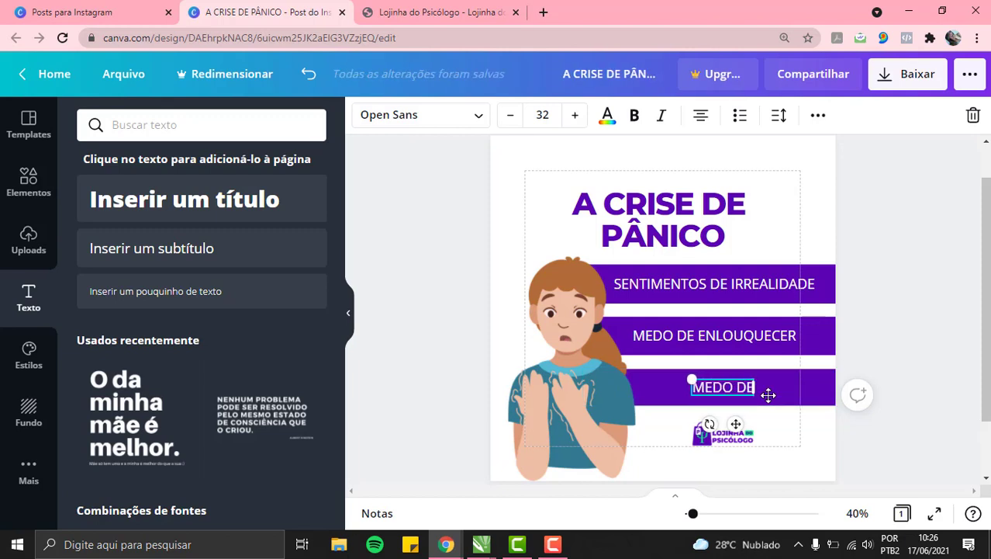
pyautogui.write(' MORRER')
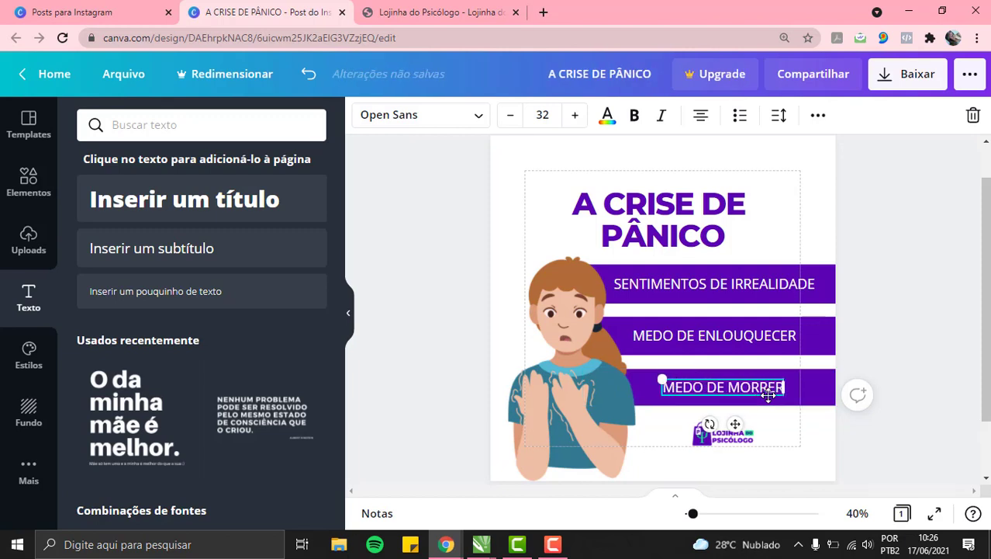
pyautogui.click(918, 412)
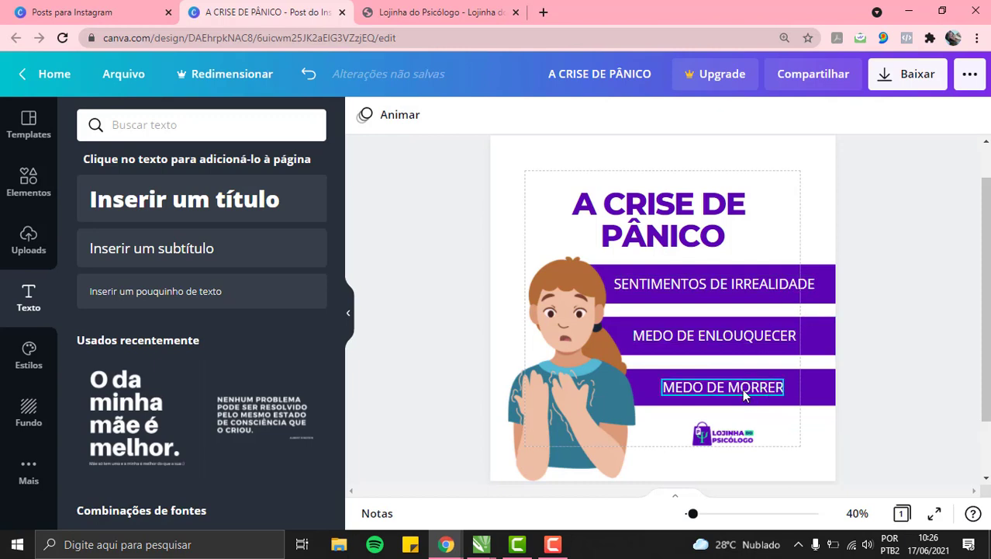
# Step: Select the uppermost bar together with its text and nudge both slightly down towards the middle bar
pyautogui.click(749, 285)
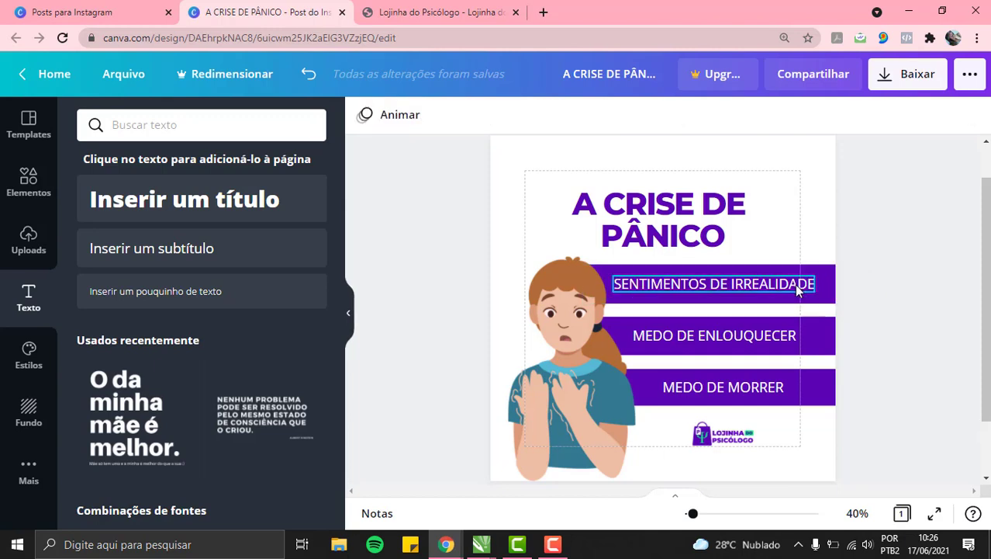
pyautogui.click(774, 264)
pyautogui.click(874, 314)
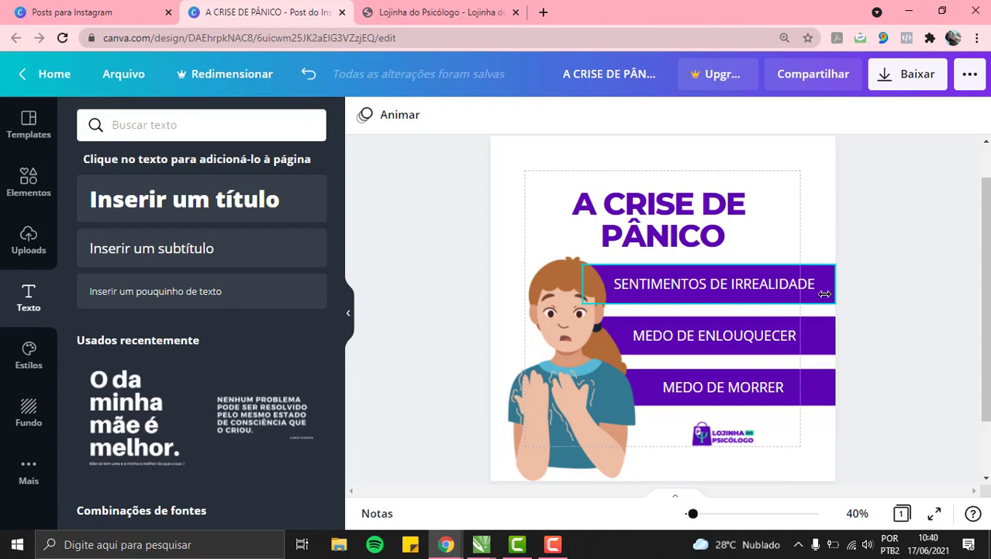
pyautogui.click(825, 293)
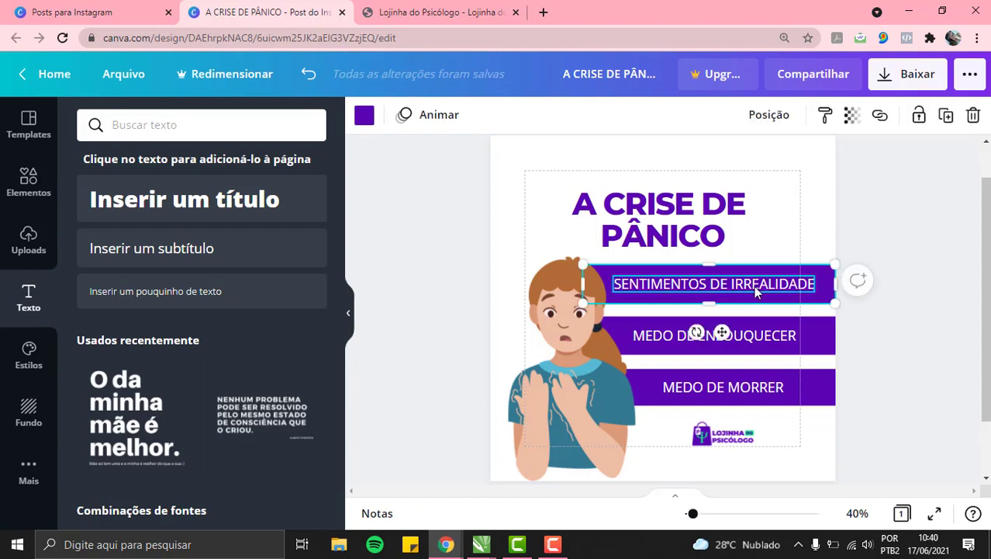
pyautogui.click(762, 284)
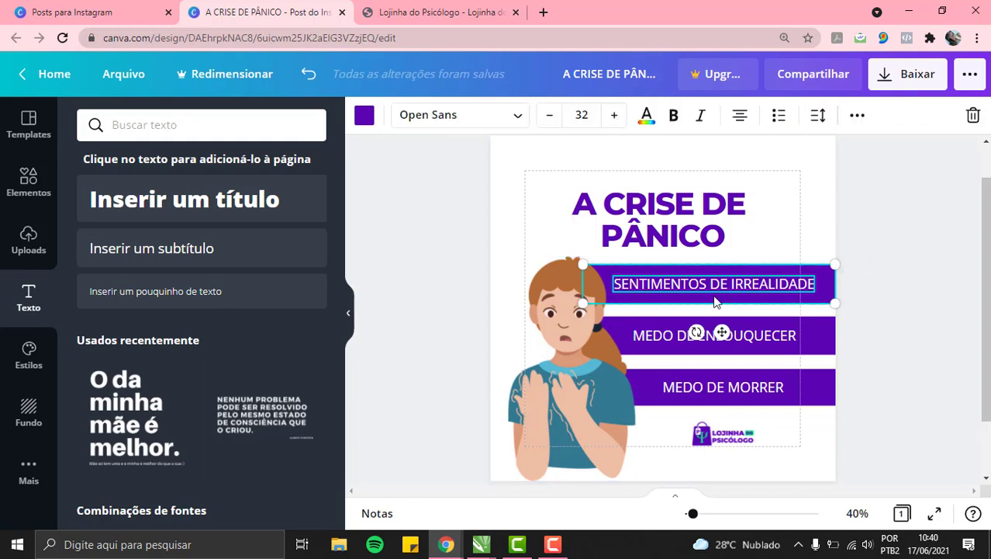
pyautogui.press('Down')
pyautogui.press('Down')
pyautogui.press('Down')
pyautogui.press('Down')
pyautogui.press('Down')
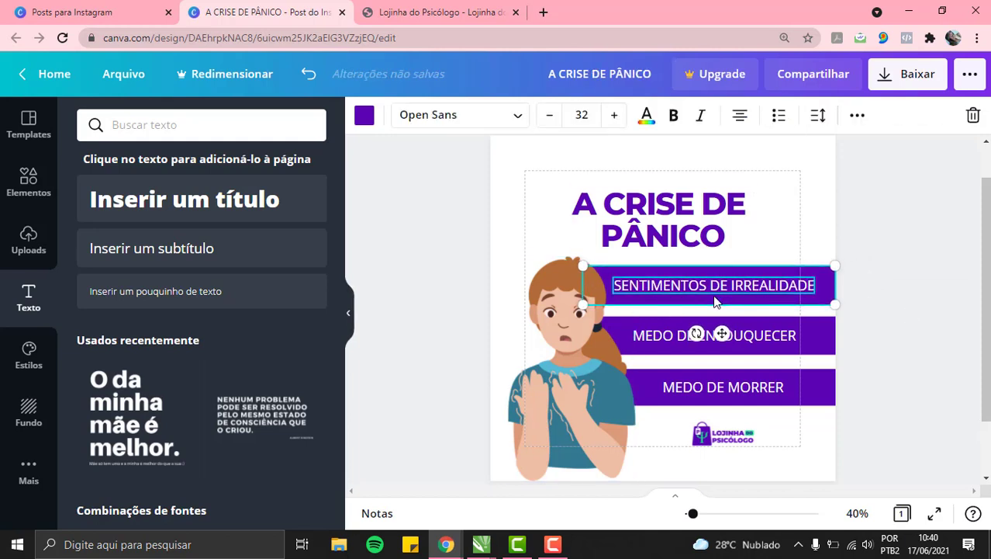
pyautogui.press('Up')
pyautogui.press('Up')
pyautogui.press('Up')
pyautogui.press('Up')
pyautogui.press('Up')
pyautogui.press('Up')
pyautogui.press('Up')
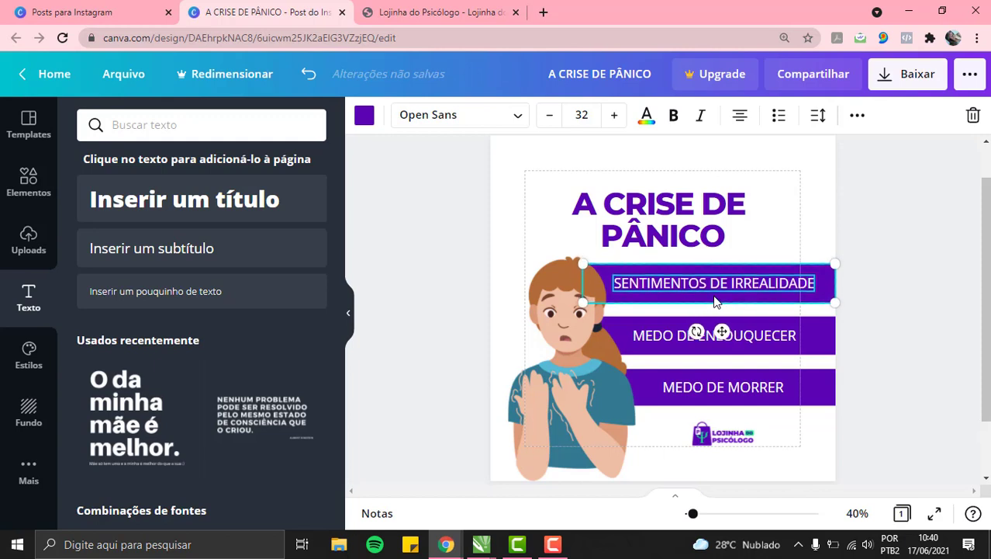
pyautogui.press('Down')
pyautogui.press('Down')
pyautogui.press('Down')
pyautogui.press('Down')
pyautogui.press('Down')
pyautogui.press('Down')
pyautogui.press('Down')
pyautogui.press('Down')
pyautogui.press('Down')
pyautogui.press('Down')
pyautogui.press('Down')
pyautogui.press('Down')
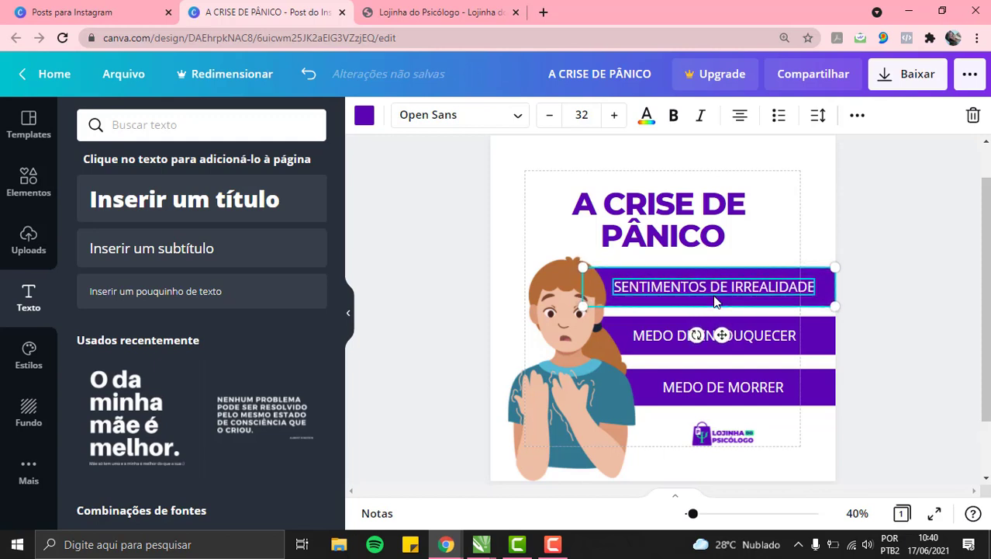
# Step: Select the middle bar together with its text and nudge both slightly up towards the uppermost bar
pyautogui.doubleClick(827, 340)
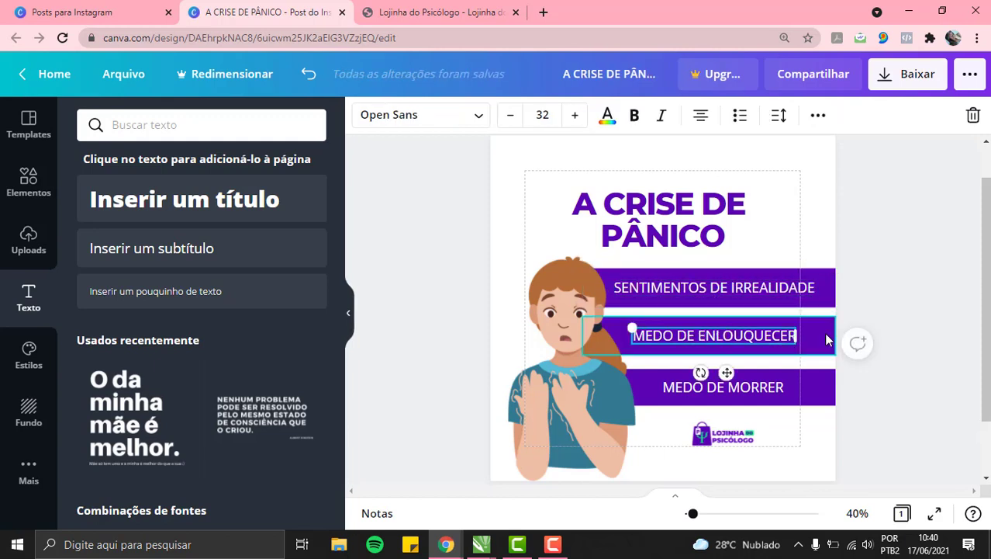
pyautogui.click(816, 352)
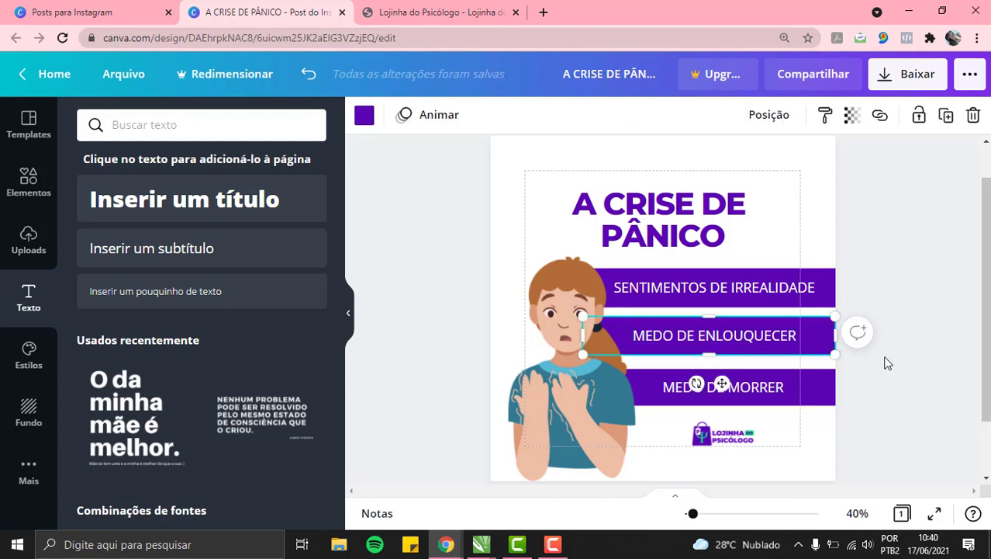
pyautogui.press('Up')
pyautogui.press('Up')
pyautogui.press('Up')
pyautogui.press('Up')
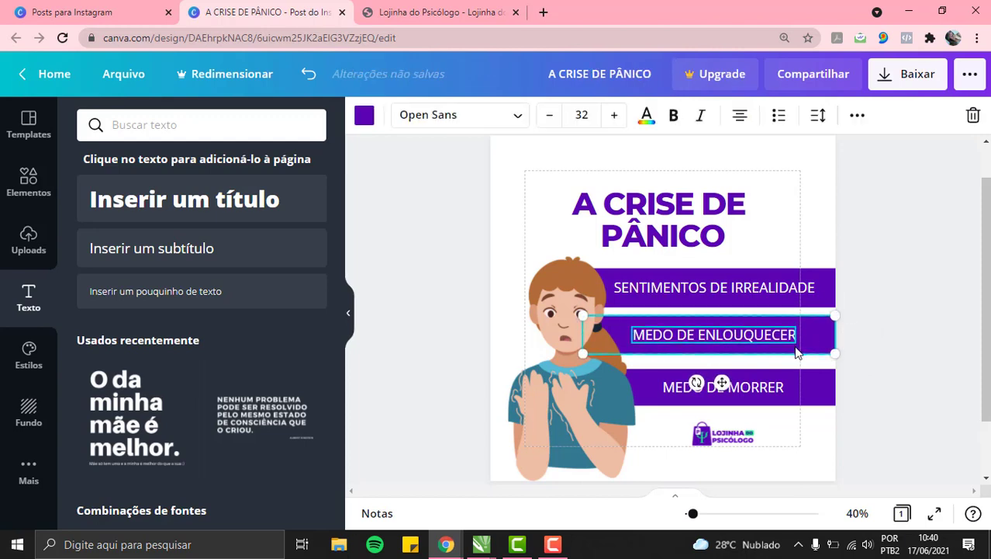
# Step: Nudge the lowest bar and its "MEDO DE MORRER" text up together until the gaps between the bars match
pyautogui.click(789, 388)
pyautogui.click(767, 388)
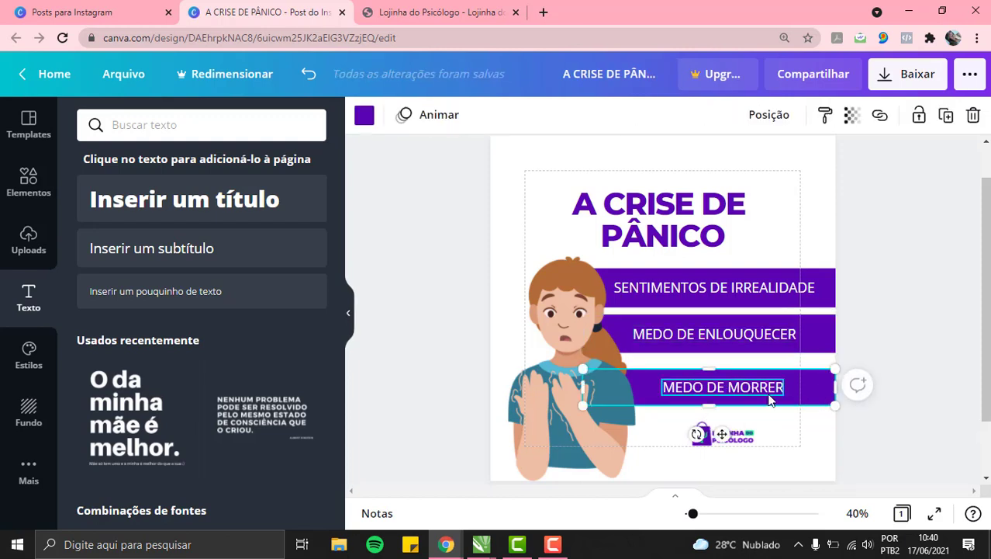
pyautogui.press('Up')
pyautogui.press('Up')
pyautogui.press('Up')
pyautogui.press('Up')
pyautogui.press('Up')
pyautogui.press('Up')
pyautogui.press('Up')
pyautogui.press('Up')
pyautogui.press('Up')
pyautogui.press('Up')
pyautogui.press('Up')
pyautogui.press('Up')
pyautogui.press('Up')
pyautogui.press('Up')
pyautogui.press('Up')
pyautogui.press('Up')
pyautogui.press('Up')
pyautogui.press('Up')
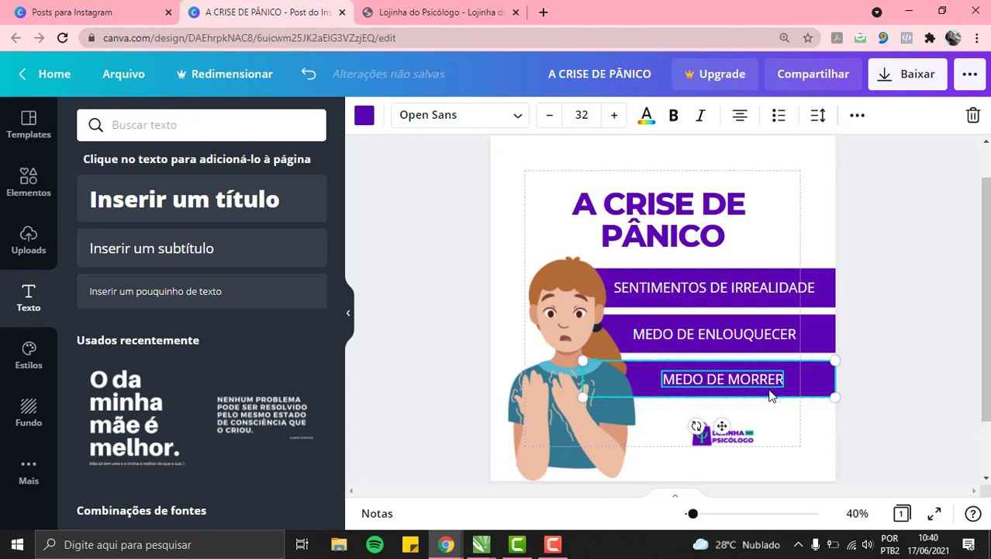
# Step: Shift the shop's logo slightly left beneath the bars and scale it down a little
pyautogui.click(725, 436)
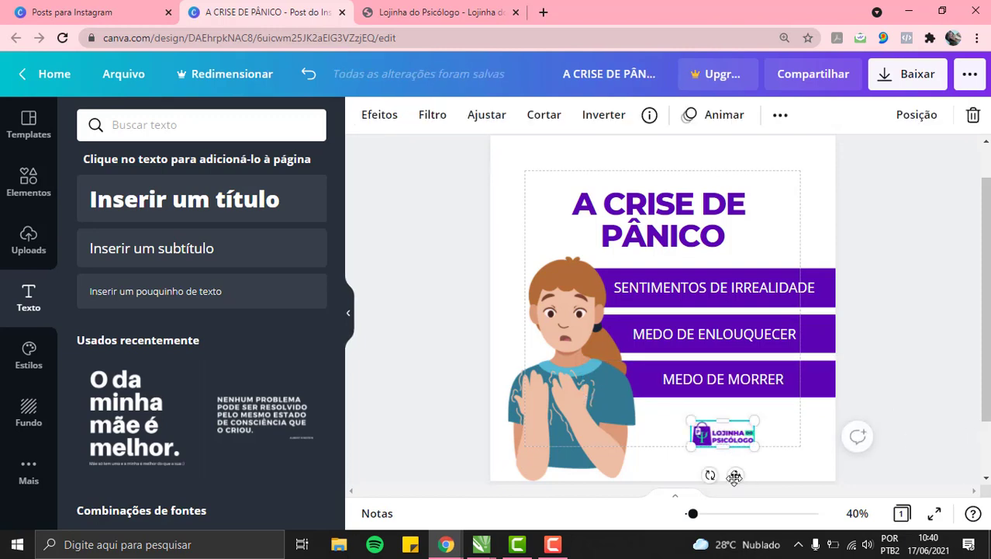
pyautogui.moveTo(734, 474); pyautogui.dragTo(718, 477)
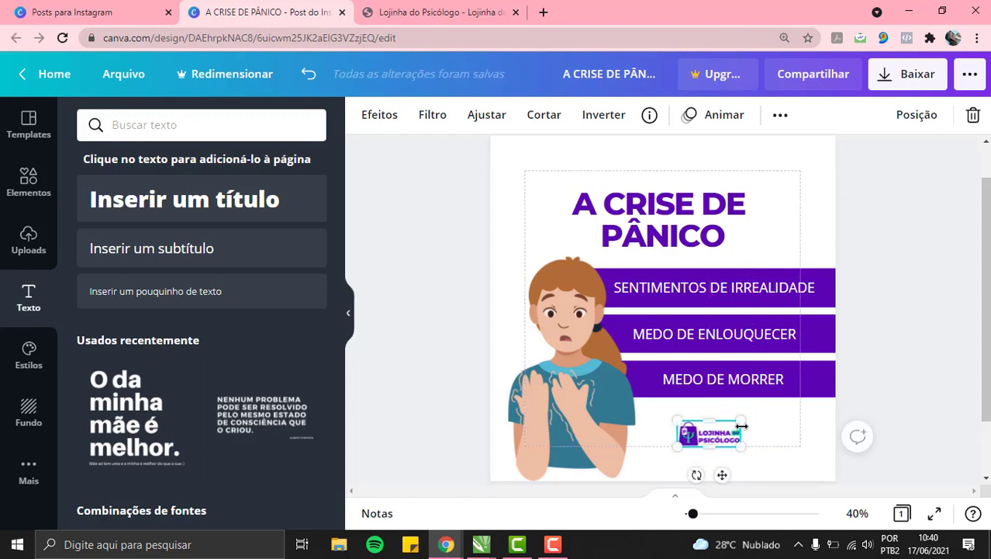
pyautogui.moveTo(740, 424); pyautogui.dragTo(735, 424)
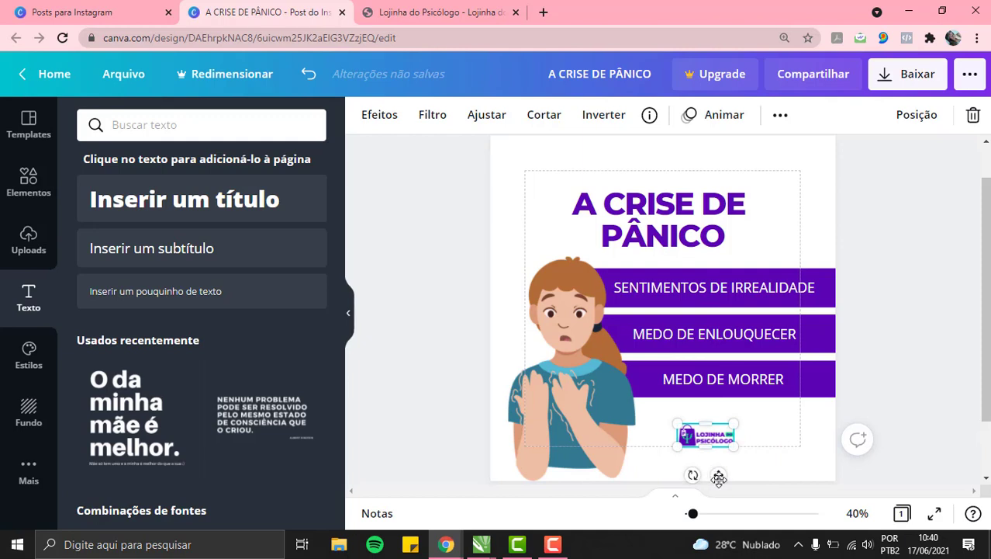
# Step: Shift the shop's logo slightly to the right beneath the bars
pyautogui.moveTo(719, 477); pyautogui.dragTo(727, 479)
pyautogui.click(727, 478)
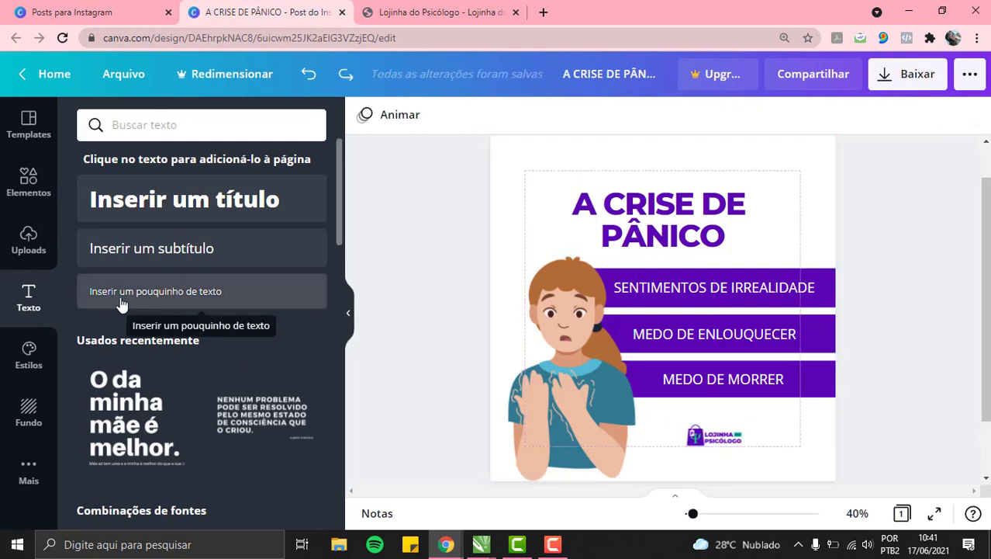
pyautogui.click(196, 294)
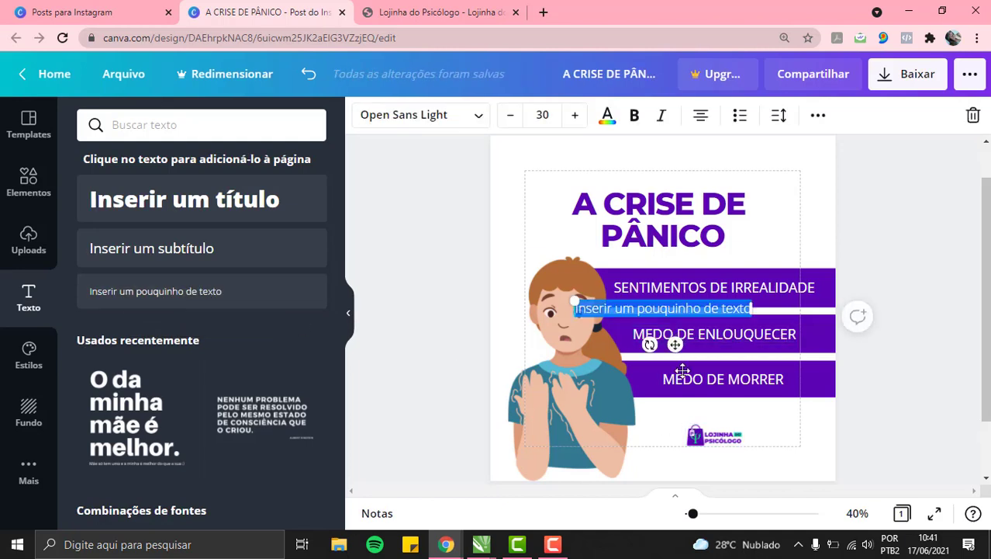
pyautogui.moveTo(675, 344); pyautogui.dragTo(735, 438)
pyautogui.doubleClick(746, 405)
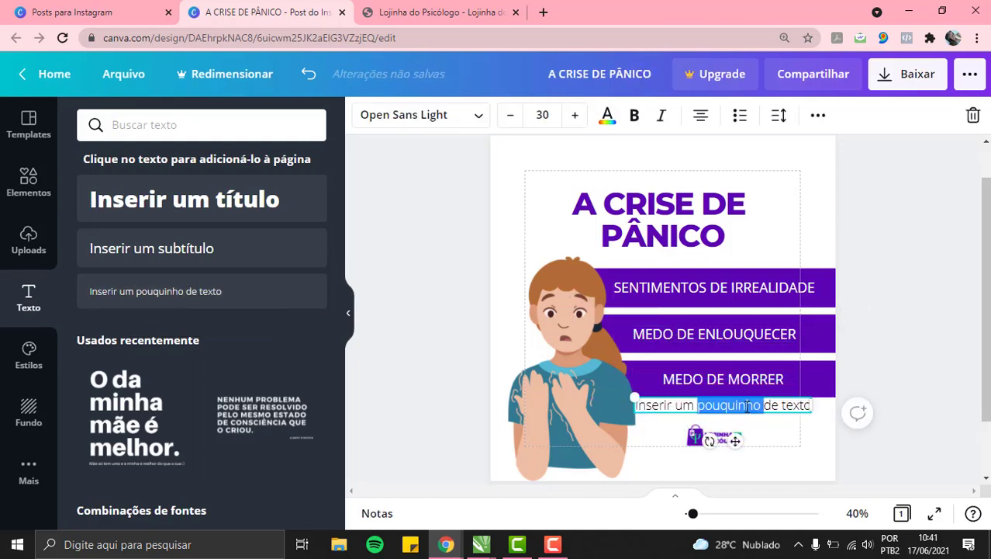
pyautogui.hotkey('ctrl', 'a')
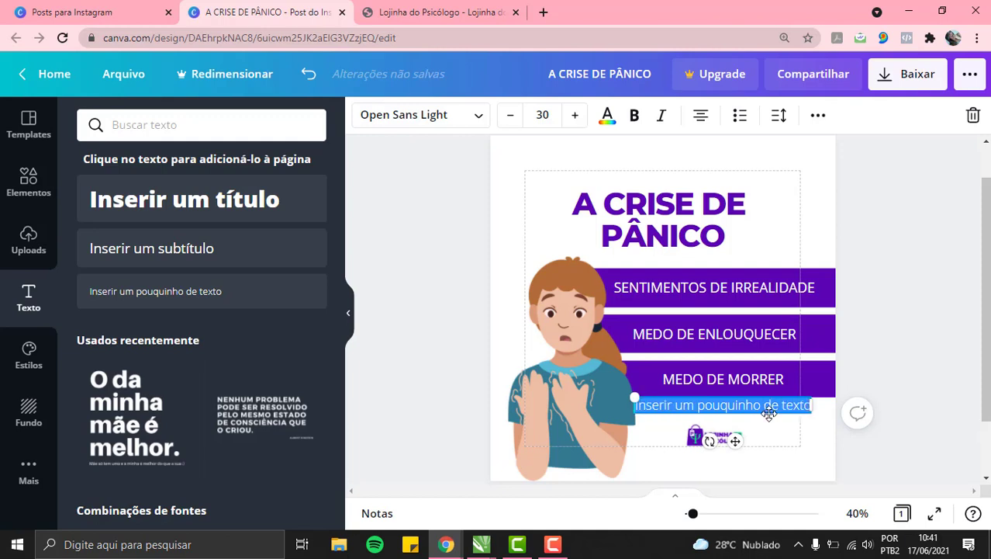
pyautogui.write('@lo')
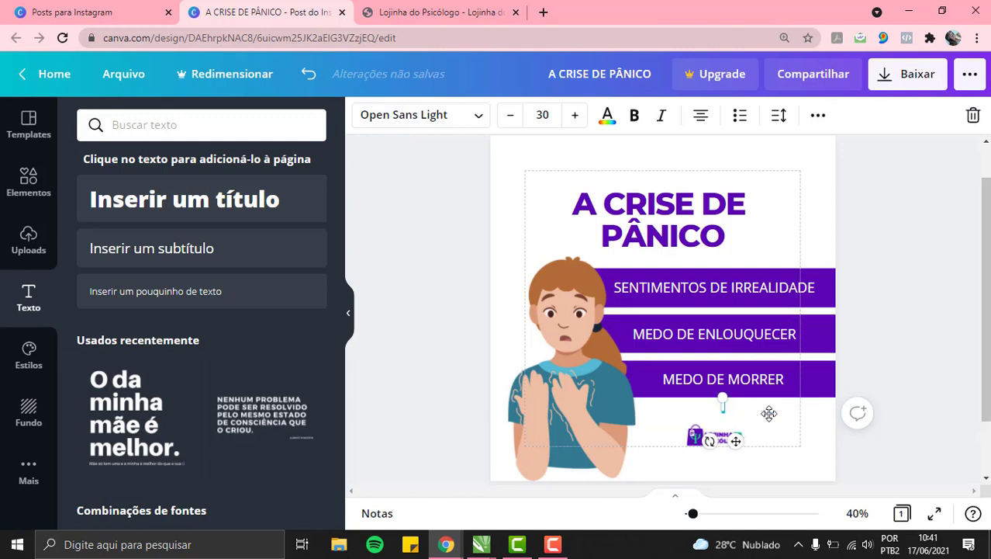
pyautogui.write('jinhadopsicologo')
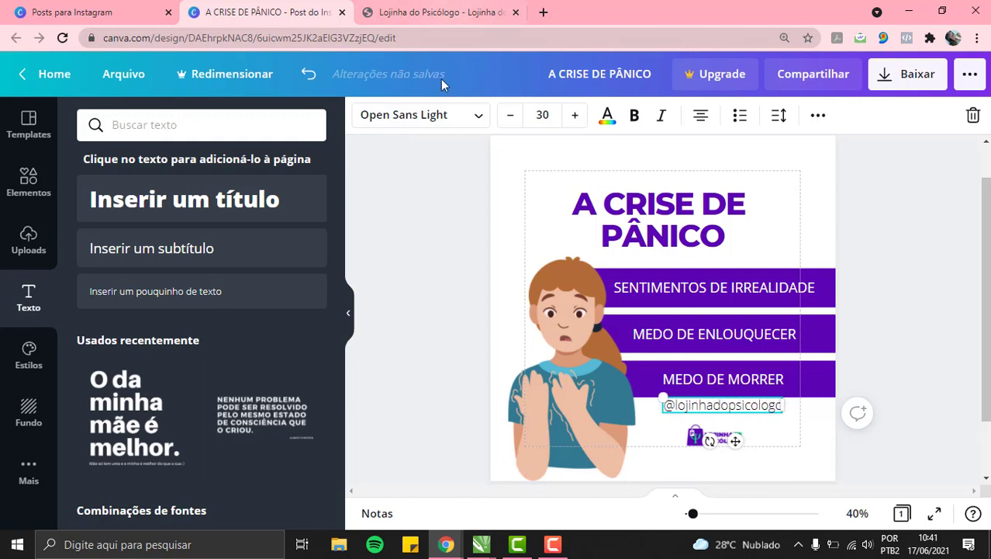
pyautogui.click(511, 116)
pyautogui.click(511, 116)
pyautogui.click(511, 115)
pyautogui.click(511, 116)
pyautogui.click(511, 116)
pyautogui.click(511, 116)
pyautogui.click(511, 116)
pyautogui.click(511, 116)
pyautogui.click(512, 116)
pyautogui.click(511, 115)
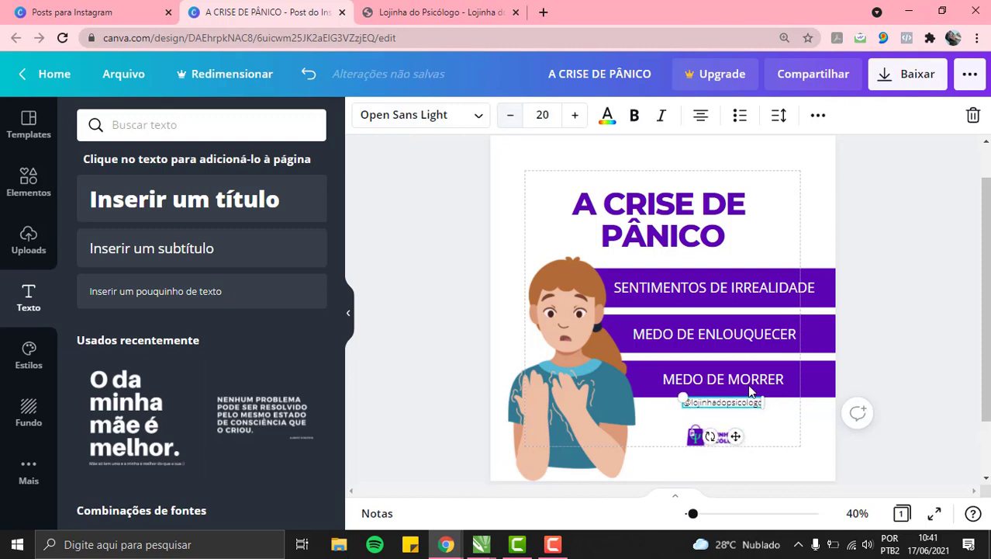
pyautogui.moveTo(735, 450); pyautogui.dragTo(729, 449)
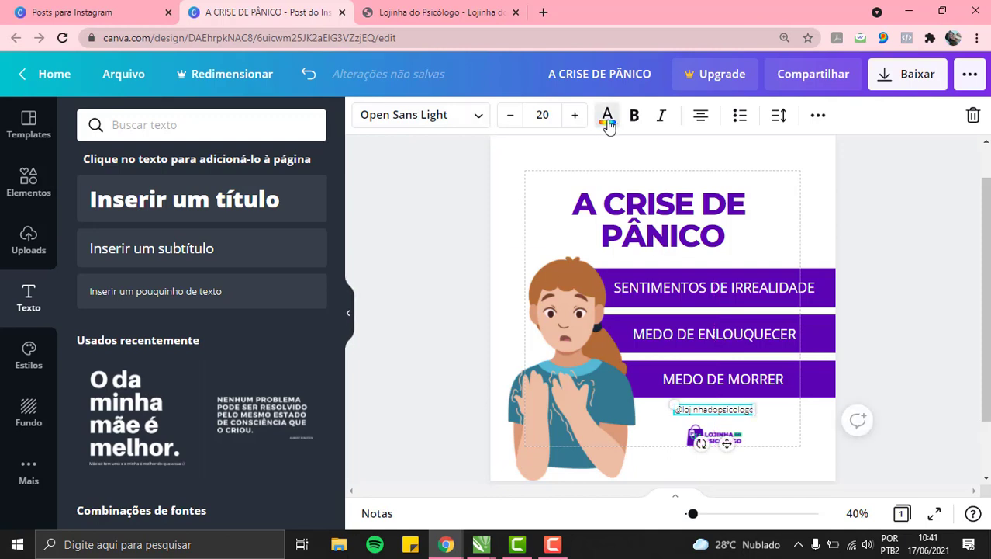
pyautogui.click(608, 118)
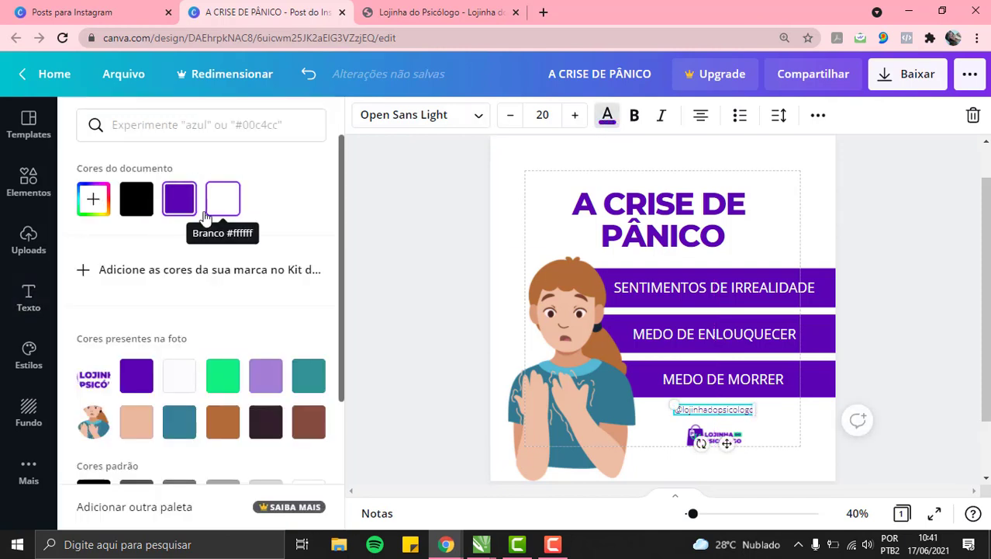
# Step: Enlarge the "A CRISE DE PÂNICO" title to size 80 and align it with the upper edge of the margin guide
pyautogui.click(687, 241)
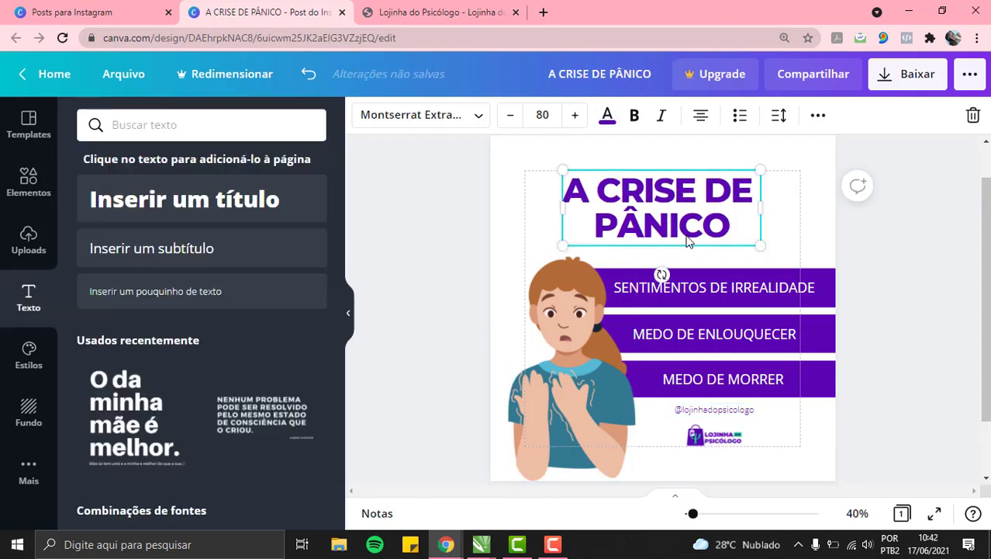
pyautogui.moveTo(687, 240)
pyautogui.mouseDown()
pyautogui.moveTo(701, 237)
pyautogui.moveTo(683, 235)
pyautogui.mouseUp()
pyautogui.click(403, 304)
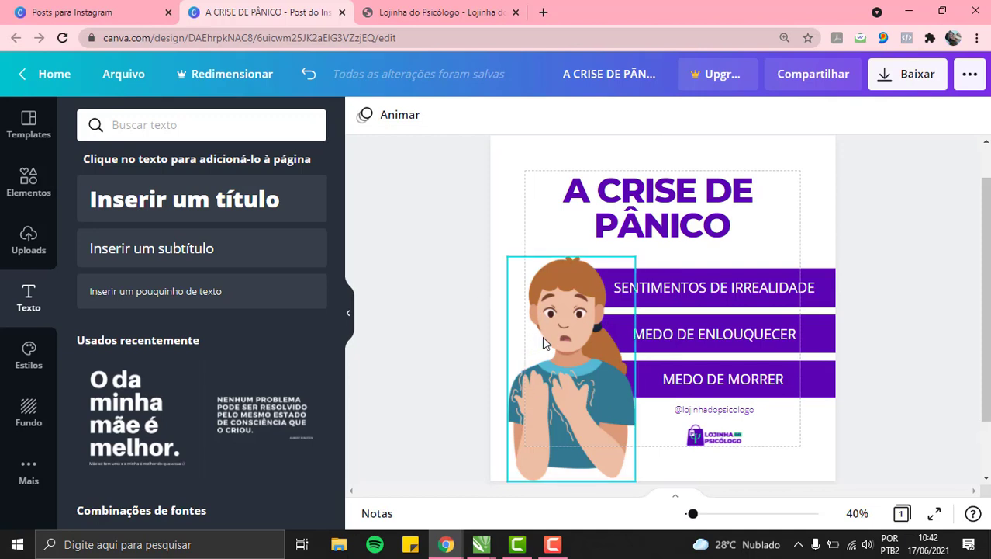
# Step: Scale the woman illustration up slightly towards the title and nudge it a little to the left
pyautogui.click(582, 289)
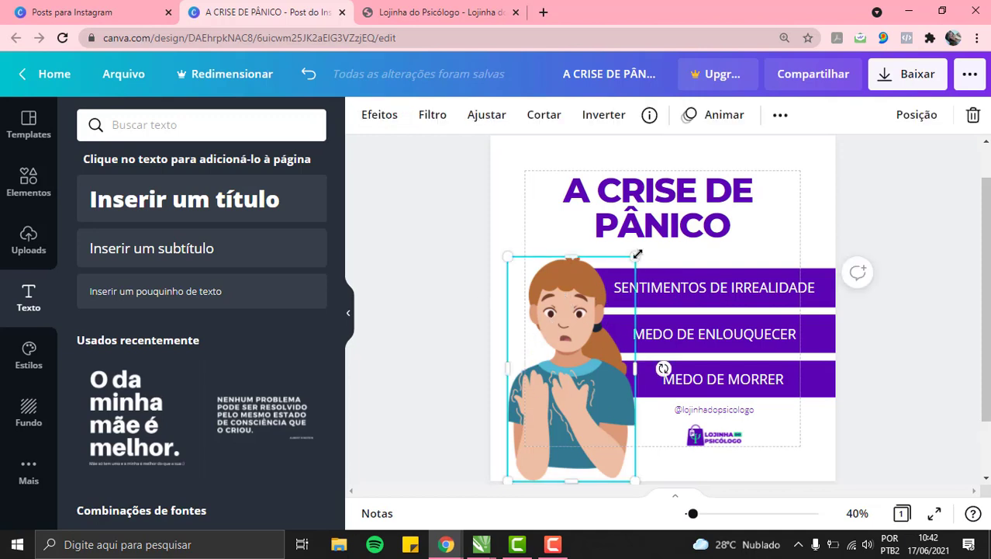
pyautogui.moveTo(636, 257); pyautogui.dragTo(643, 246)
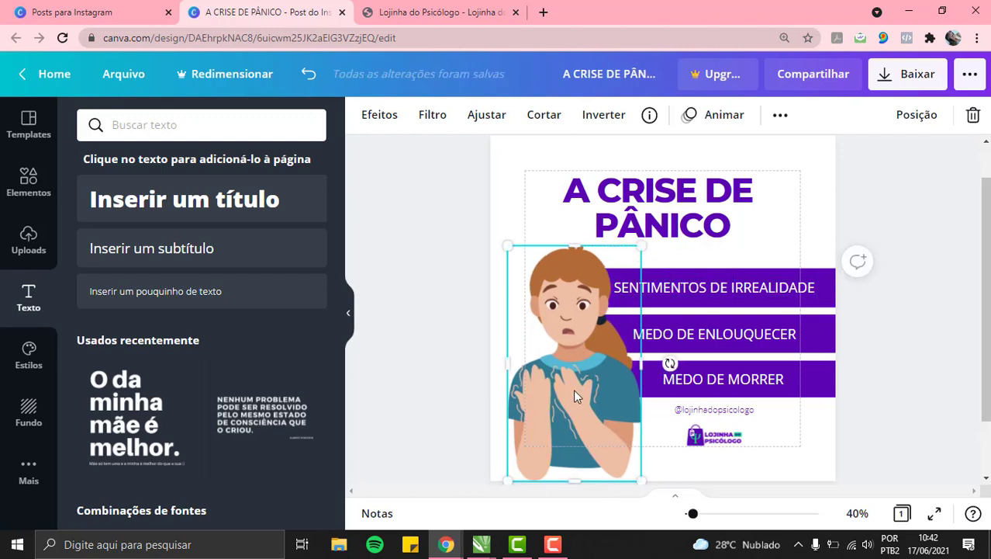
pyautogui.press('Left')
pyautogui.press('Left')
pyautogui.press('Left')
pyautogui.press('Left')
pyautogui.press('Left')
pyautogui.press('Left')
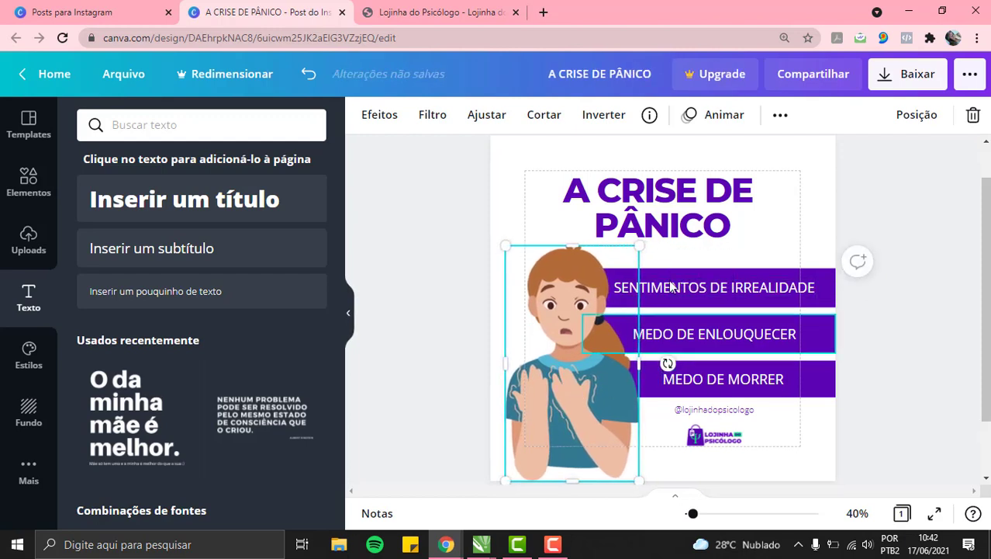
pyautogui.click(532, 215)
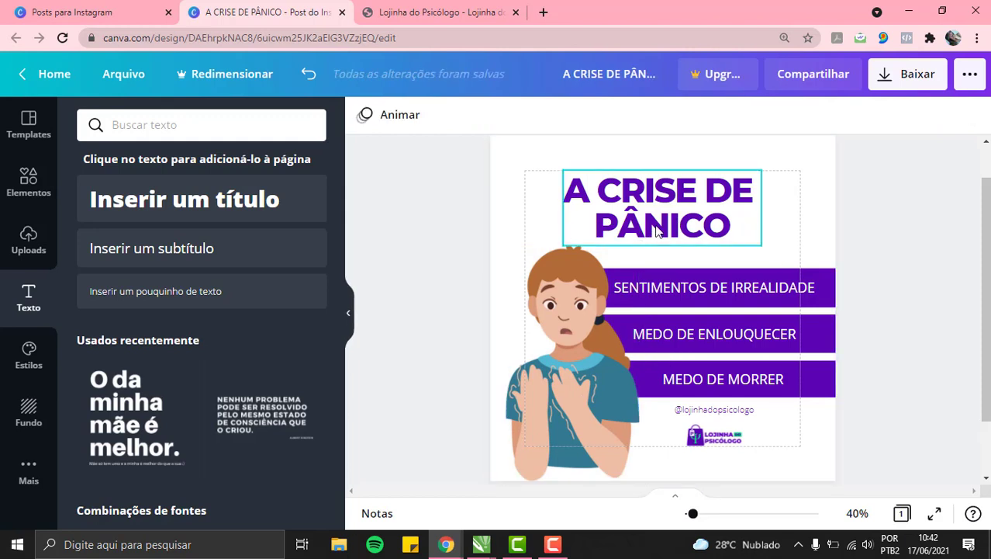
# Step: Add a subtitle text over the title's second line reading "pânico"
pyautogui.click(185, 250)
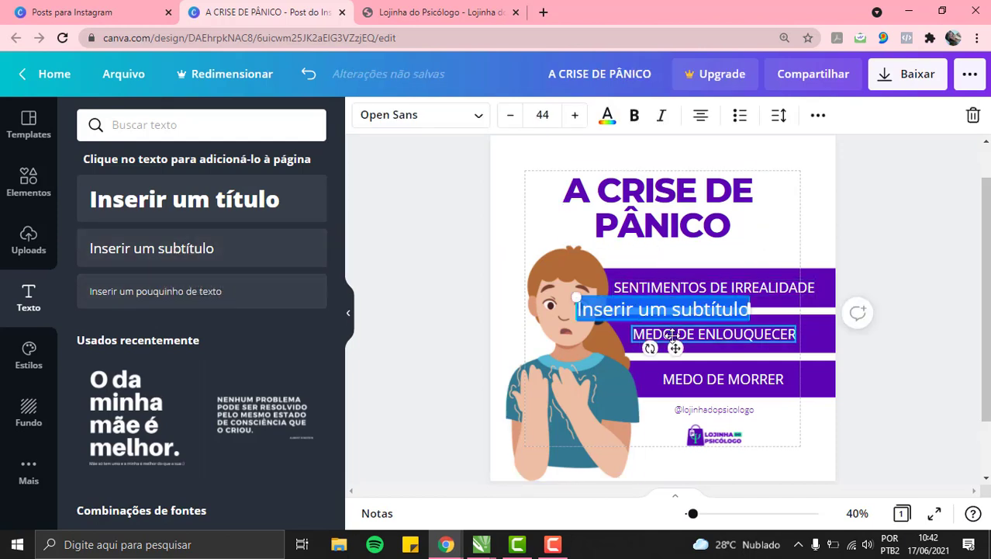
pyautogui.moveTo(674, 348); pyautogui.dragTo(672, 265)
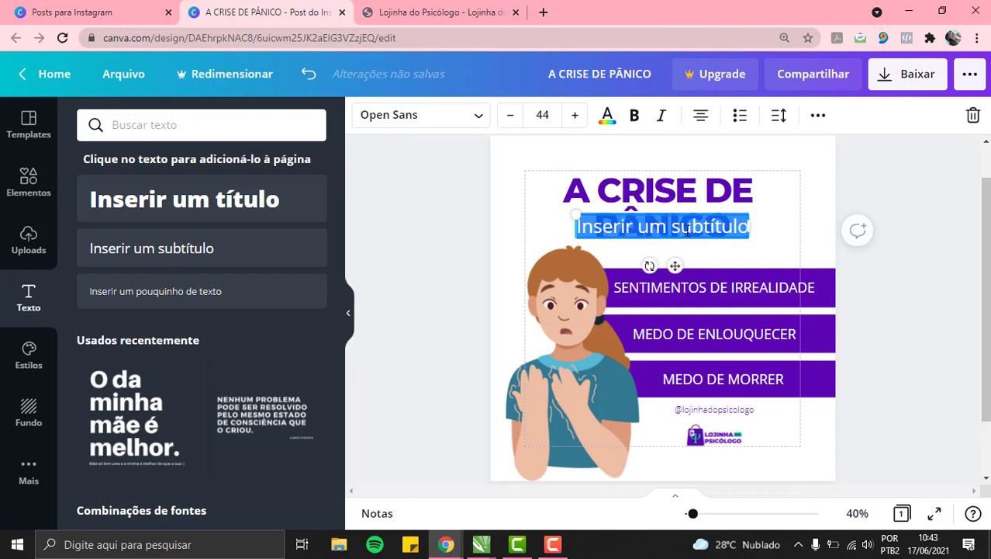
pyautogui.press('BackSpace')
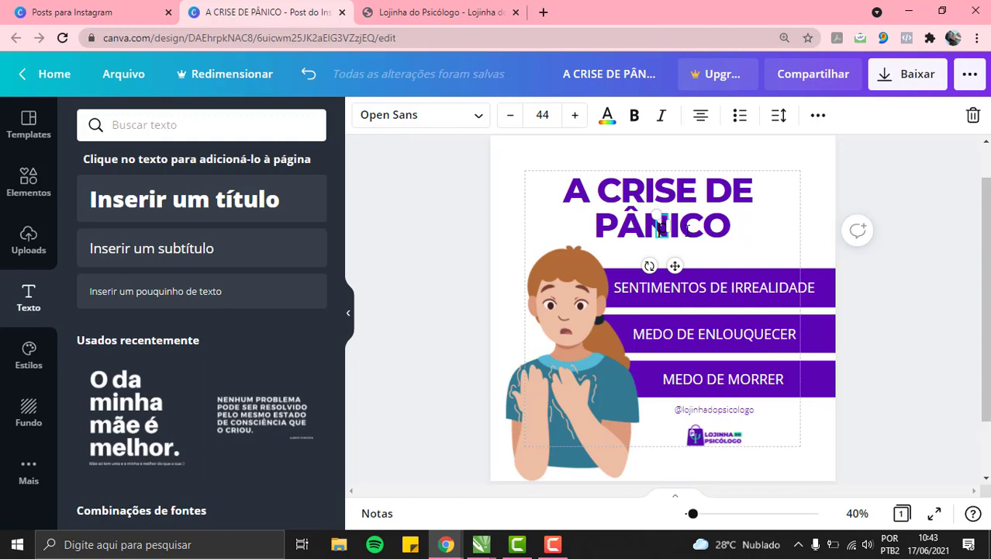
pyautogui.write('pânico')
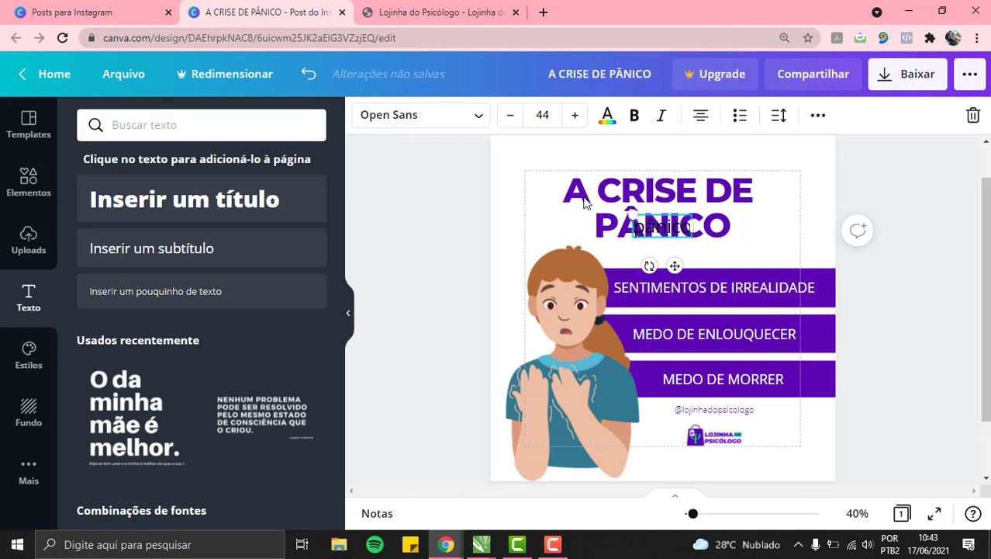
# Step: Set the overlaid "pânico" text in the Halimum font at size 63
pyautogui.click(572, 115)
pyautogui.click(572, 116)
pyautogui.click(572, 116)
pyautogui.click(572, 116)
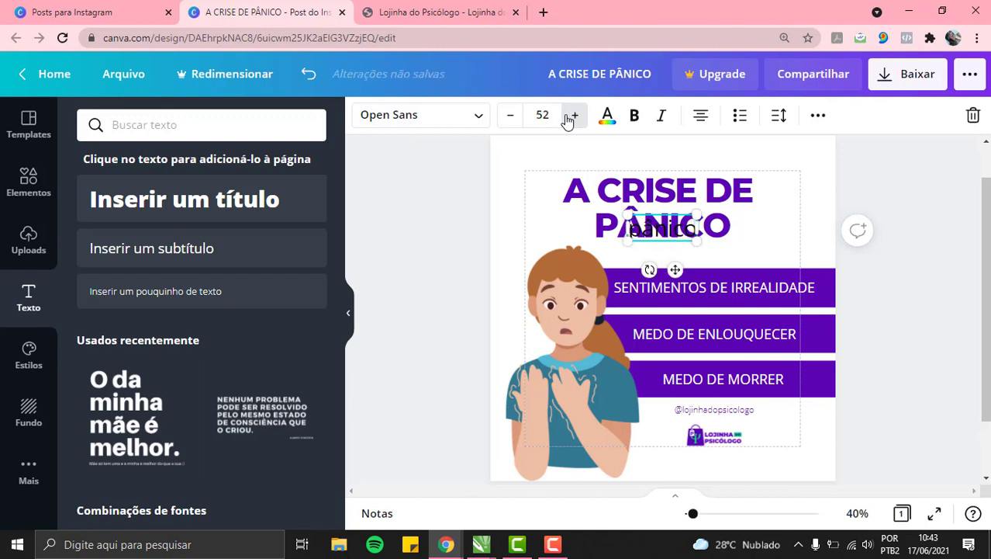
pyautogui.click(571, 116)
pyautogui.doubleClick(691, 230)
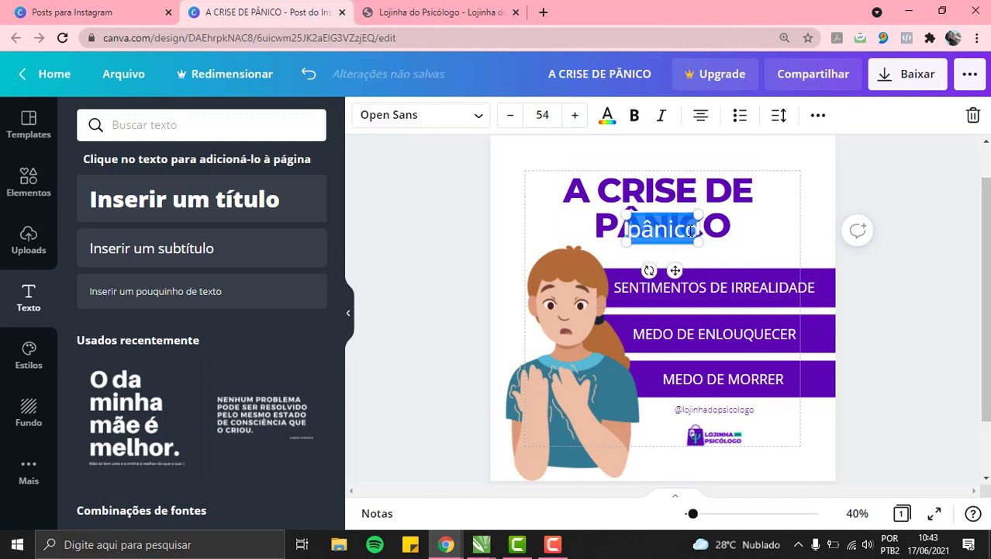
pyautogui.click(478, 121)
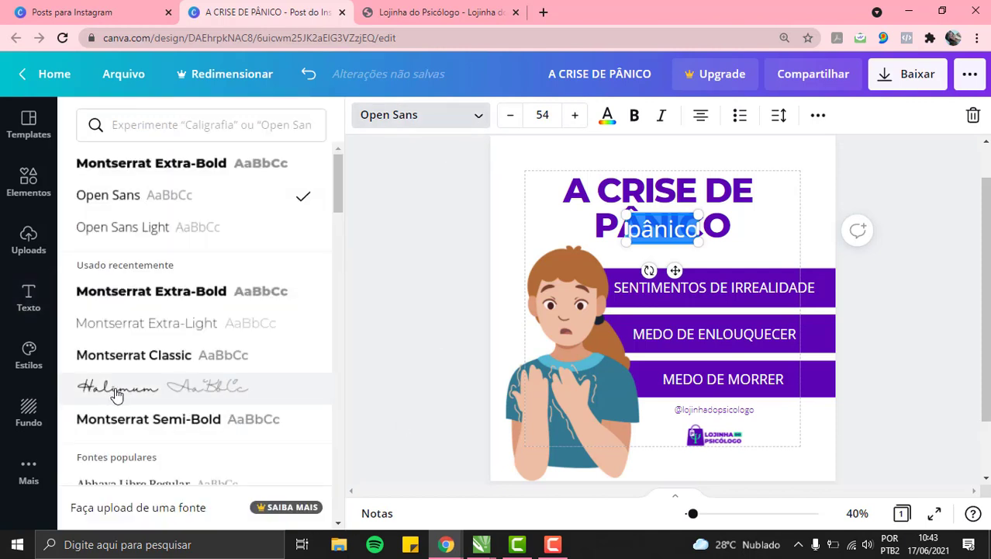
pyautogui.click(107, 394)
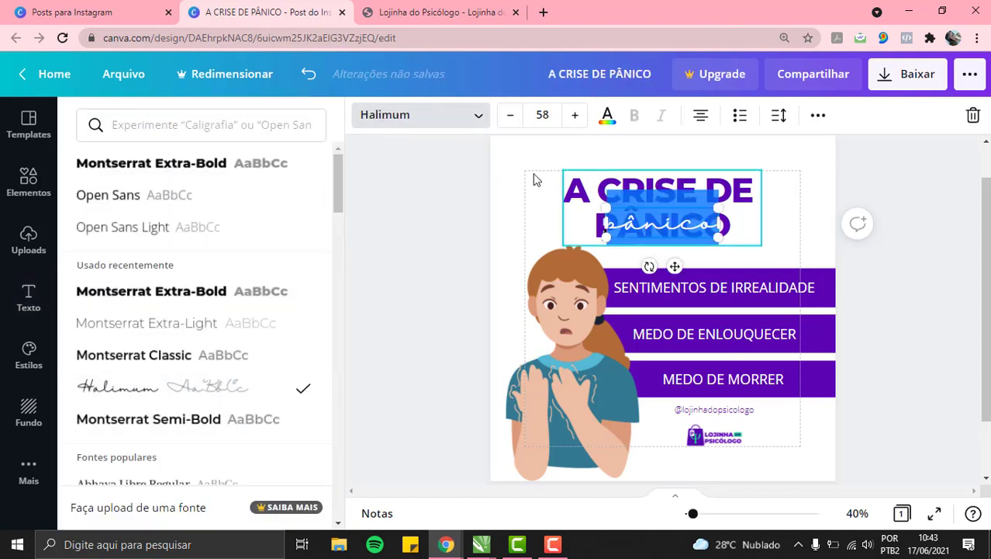
pyautogui.click(578, 115)
pyautogui.click(578, 114)
pyautogui.click(578, 115)
pyautogui.click(578, 114)
pyautogui.click(578, 115)
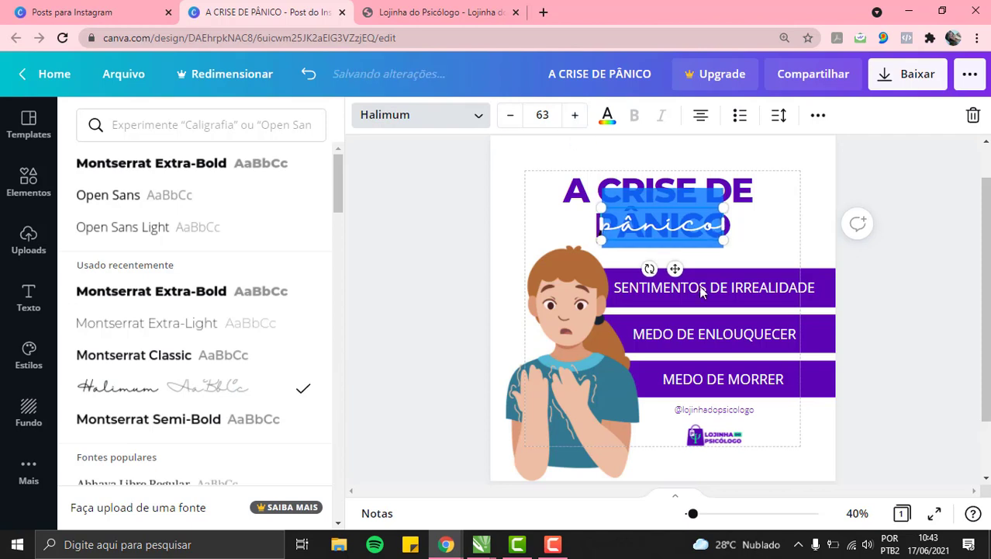
pyautogui.click(766, 245)
# Step: Recolour the handwritten "pânico" text with the bright green taken from the logo
pyautogui.click(663, 230)
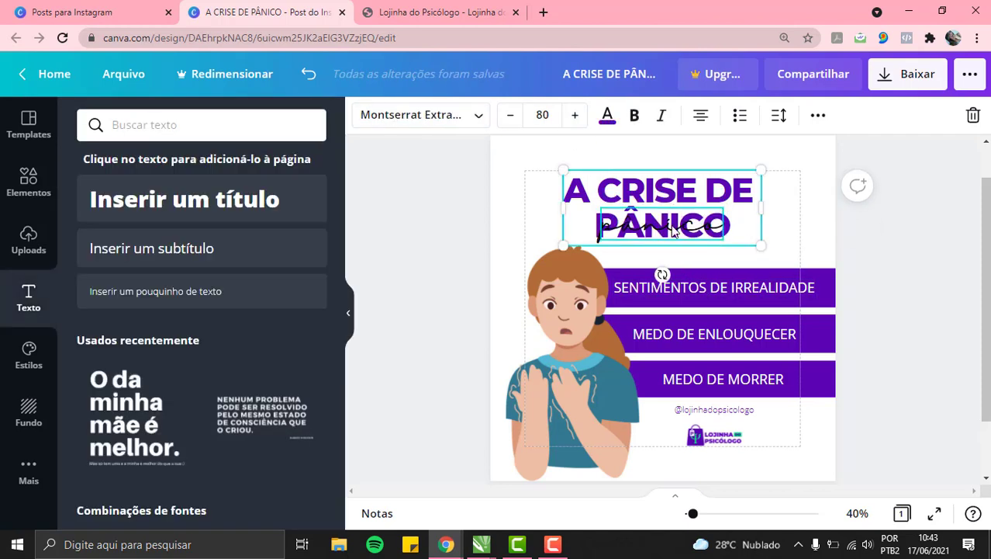
pyautogui.doubleClick(672, 237)
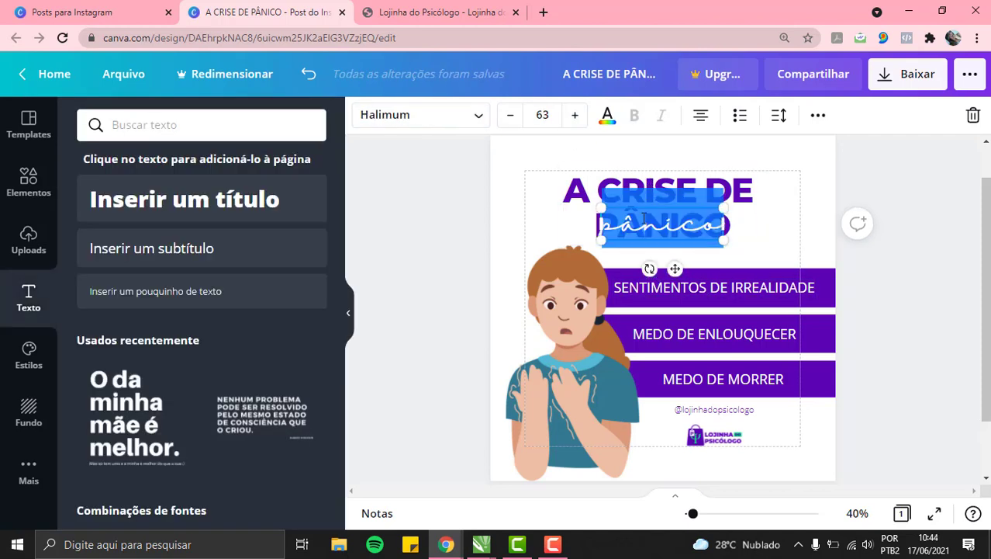
pyautogui.click(609, 120)
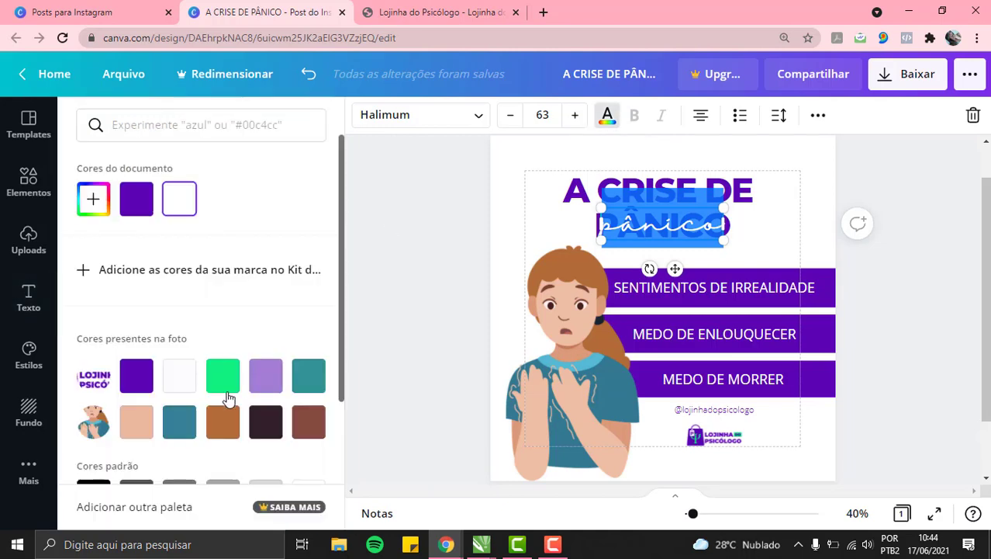
pyautogui.click(223, 375)
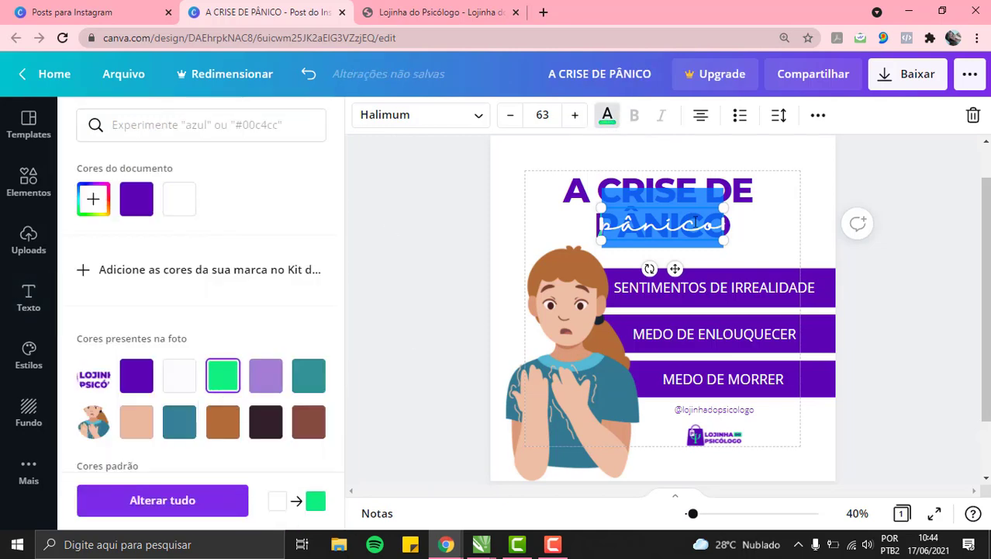
pyautogui.click(878, 287)
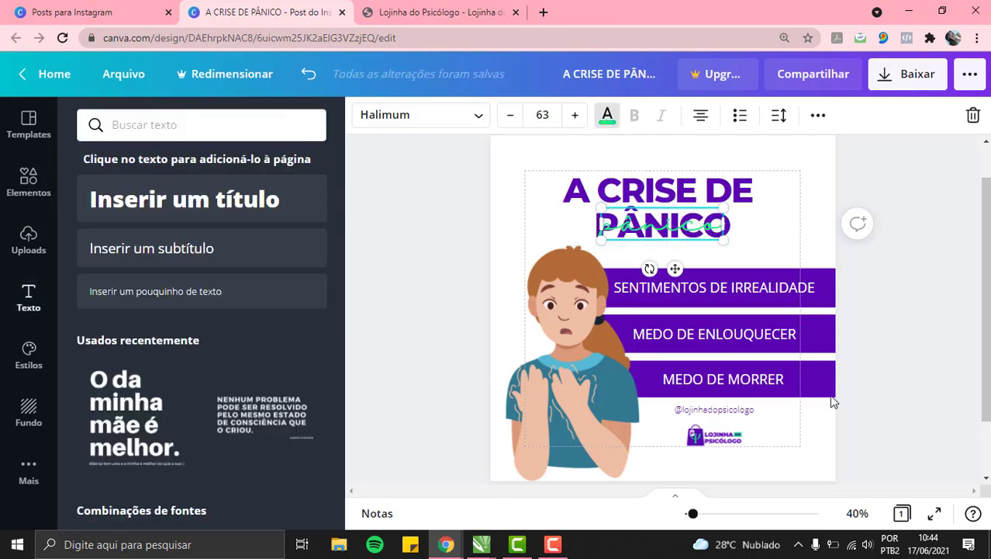
# Step: View the post in full screen to check the handwritten overlay on the title
pyautogui.moveTo(699, 513); pyautogui.dragTo(703, 513)
pyautogui.scroll(2, 682, 283)
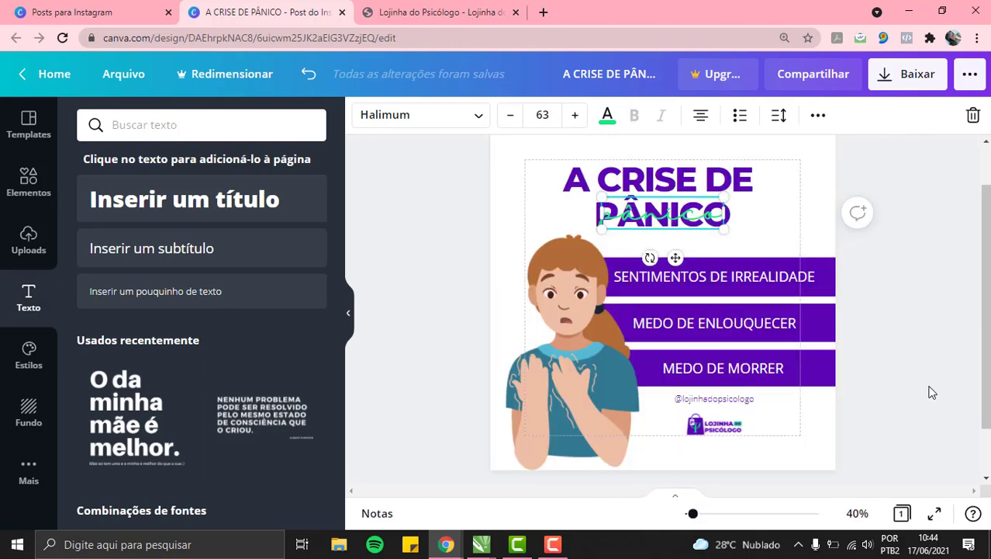
pyautogui.moveTo(986, 343); pyautogui.dragTo(986, 339)
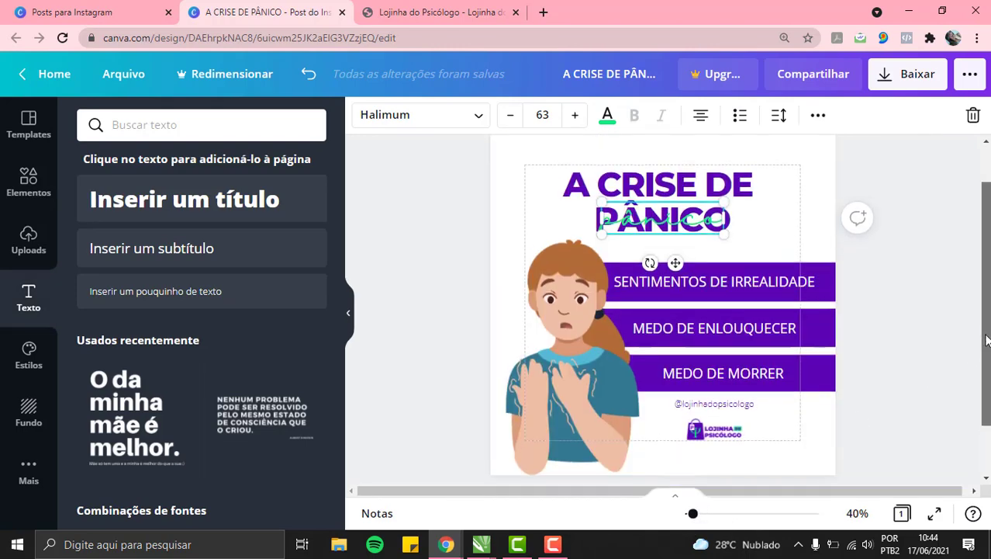
pyautogui.click(935, 519)
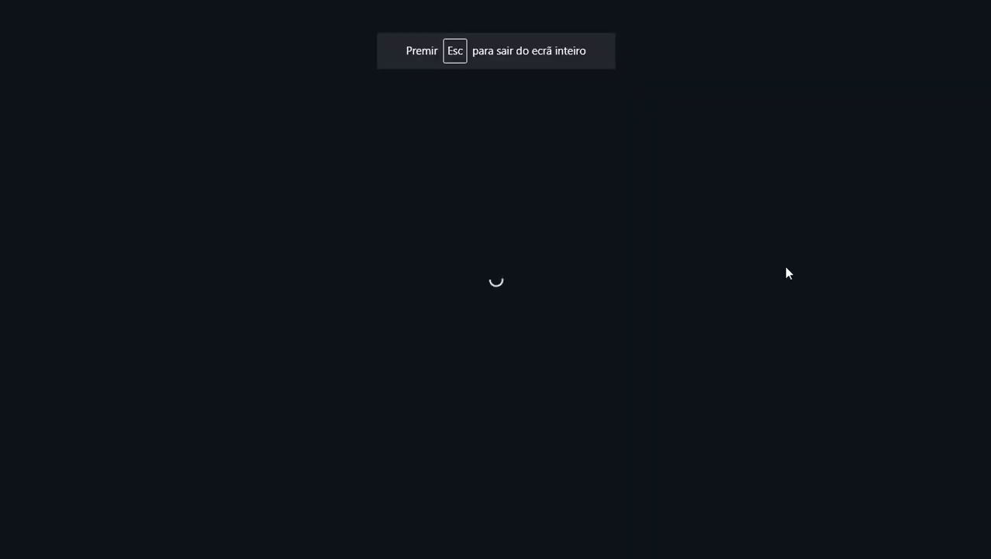